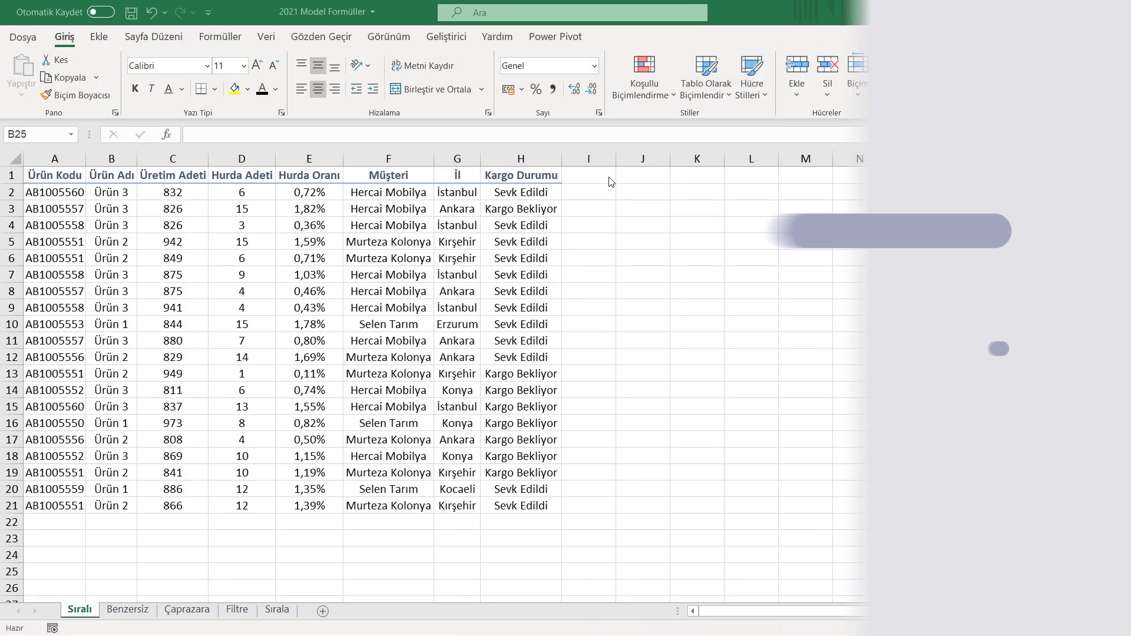
- Enter =SIRALI(10) in J2 to spill the numbers 1 through 10
left_click(623, 190)
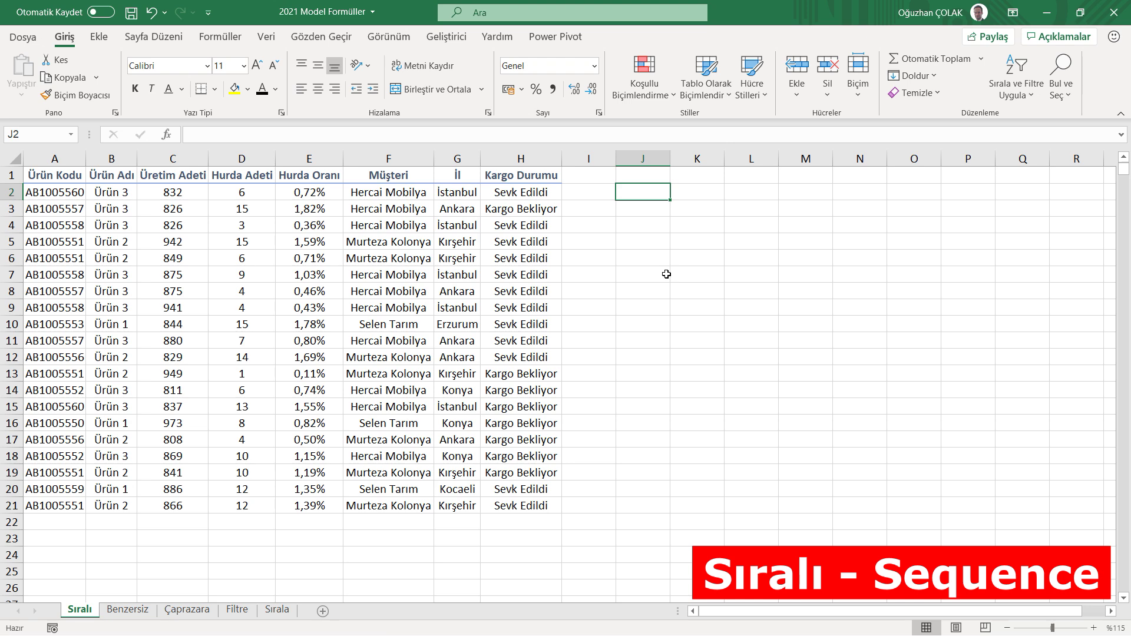
type("=")
type("sıralı")
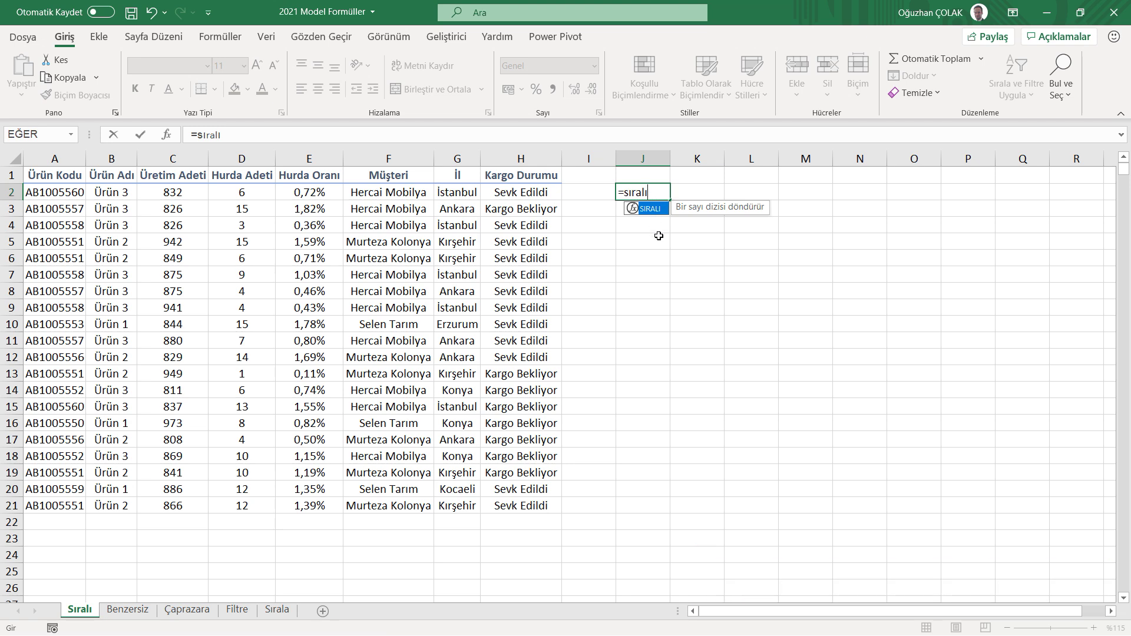
key("Tab")
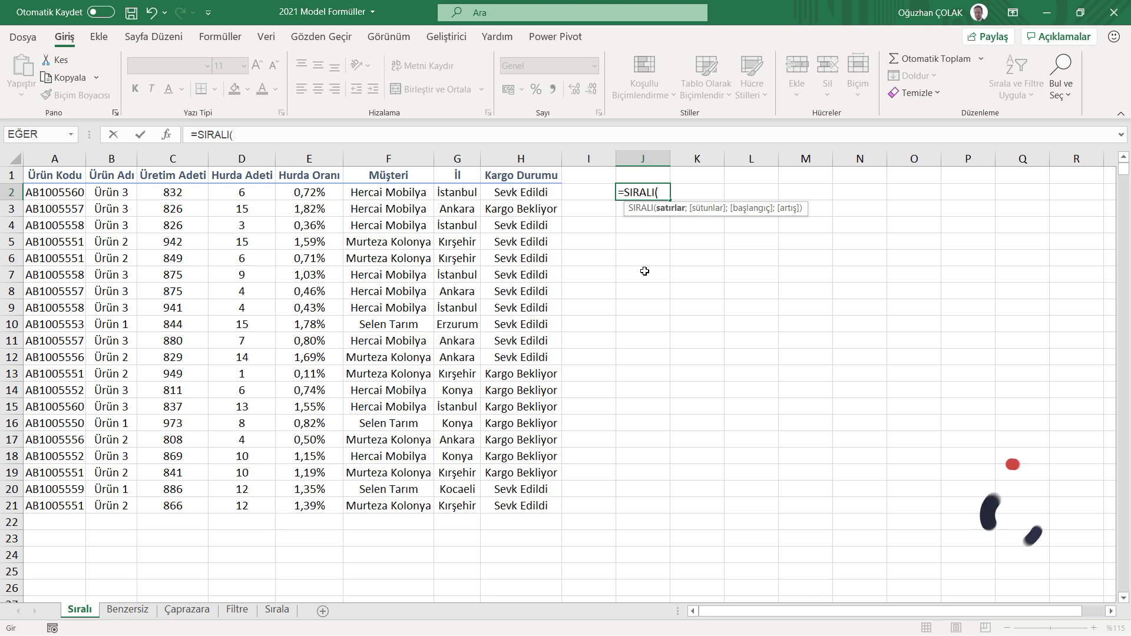
type("10)")
key("Return")
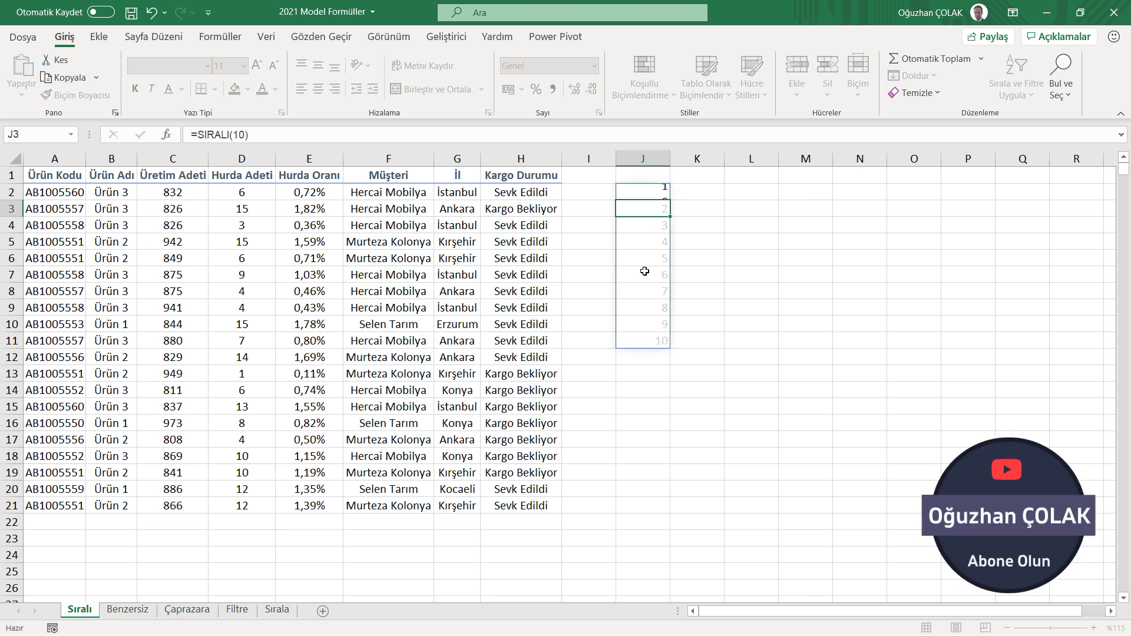
- Select the spilled 1–10 results in J2:J11 and review J2's formula
left_click(637, 192)
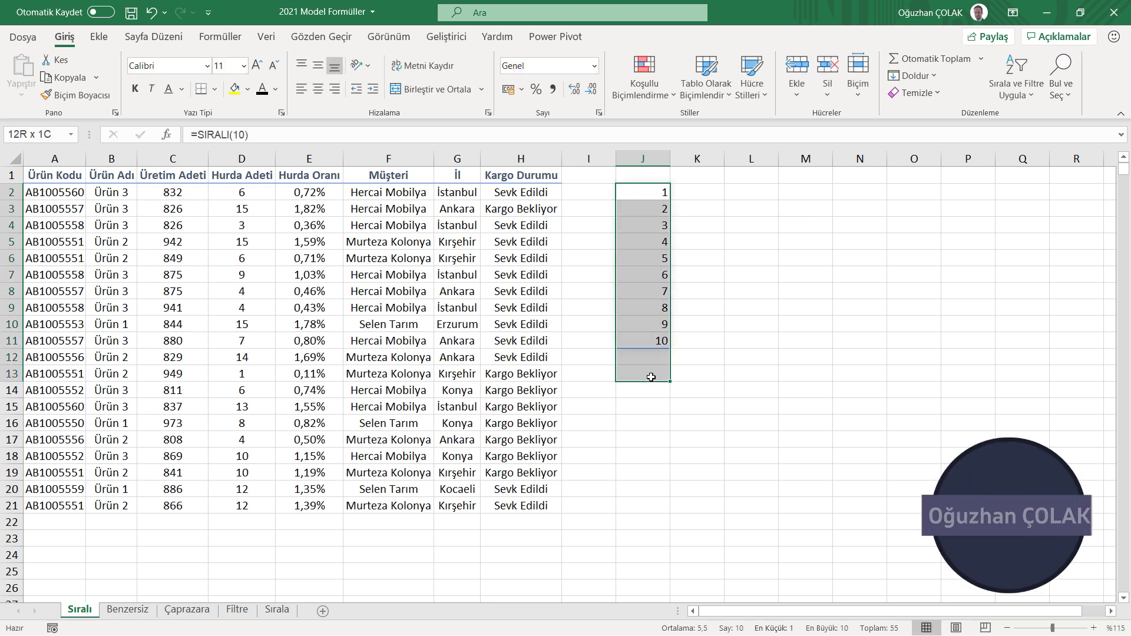
left_click_drag(637, 193, 654, 340)
left_click(708, 274)
left_click(696, 188)
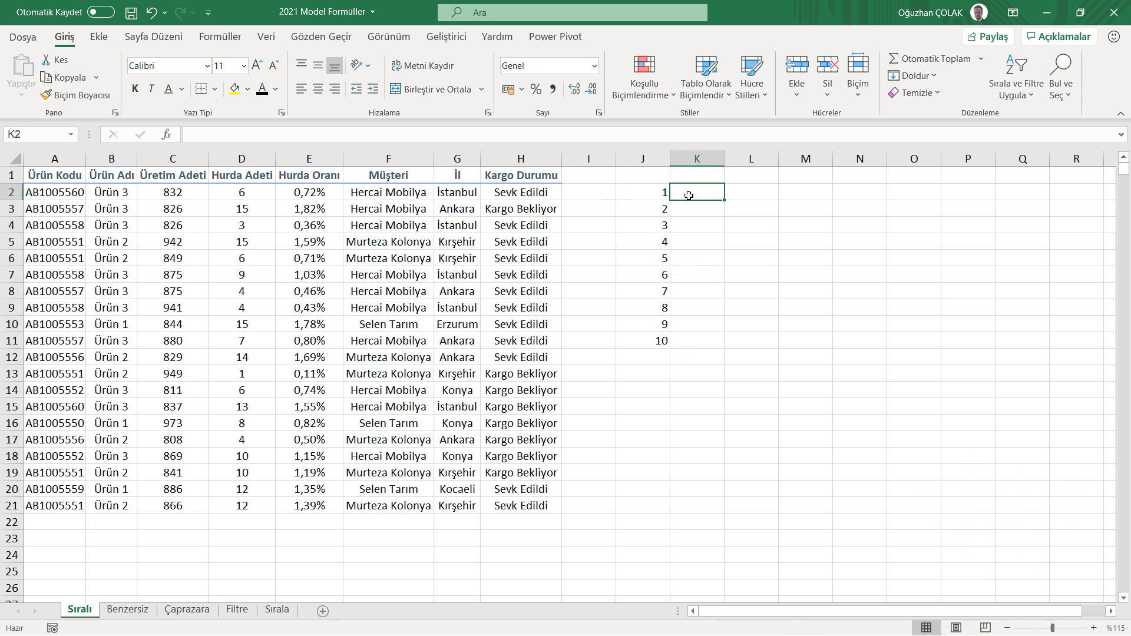
left_click(663, 193)
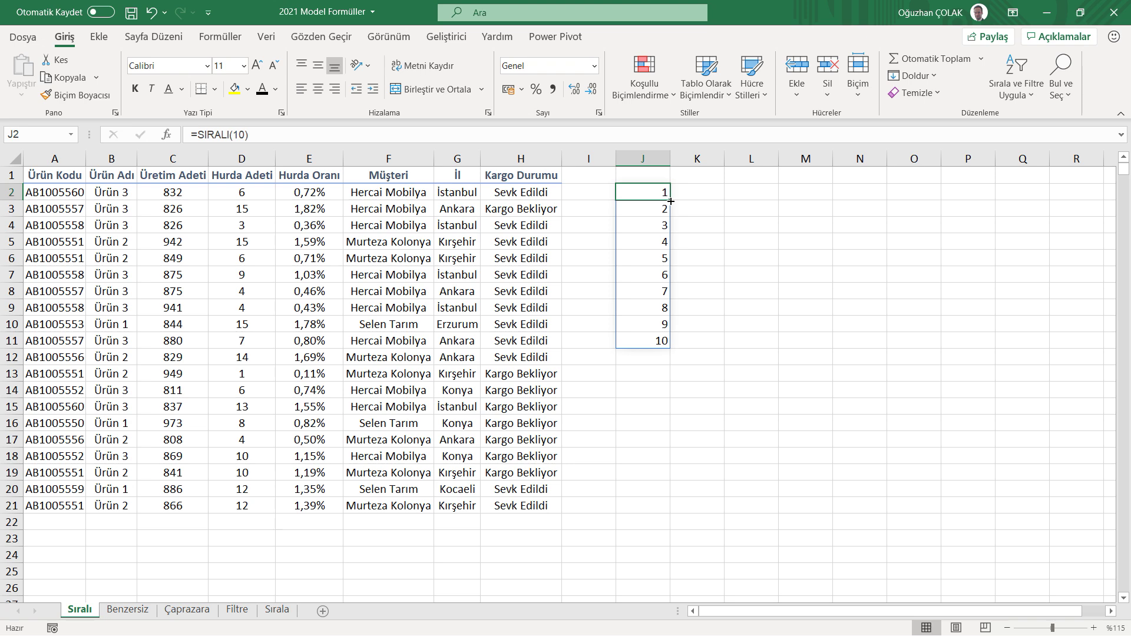
- Replace J2's formula with =SIRALI(20;2;3;2), spilling 20 rows by 2 columns from 3 in steps of 2
key("Delete")
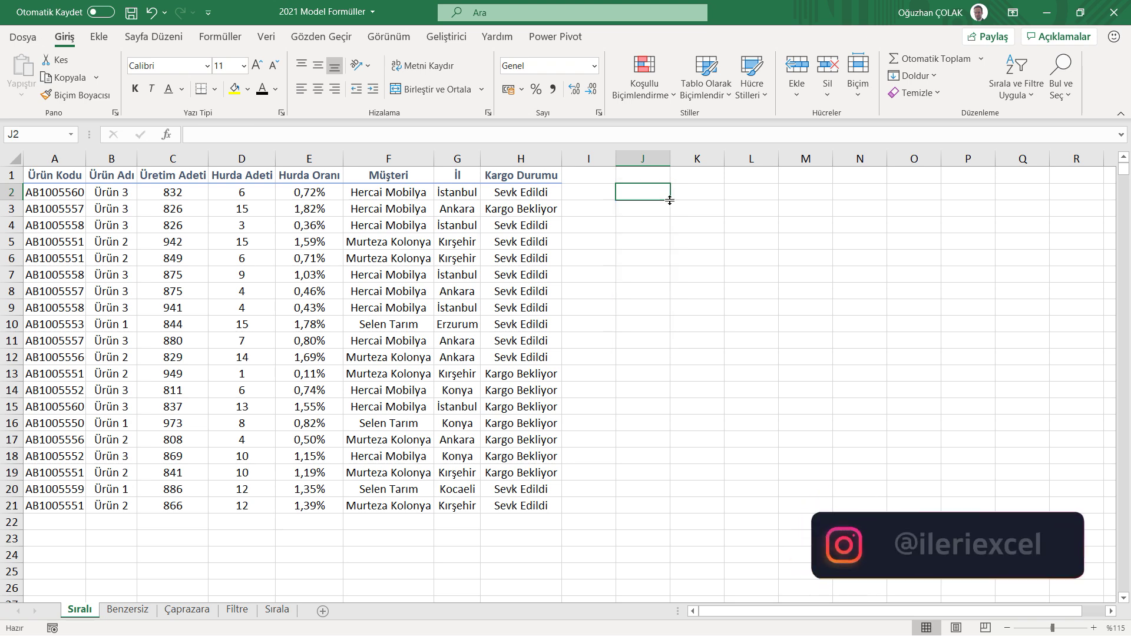
type("=sıralı")
key("Tab")
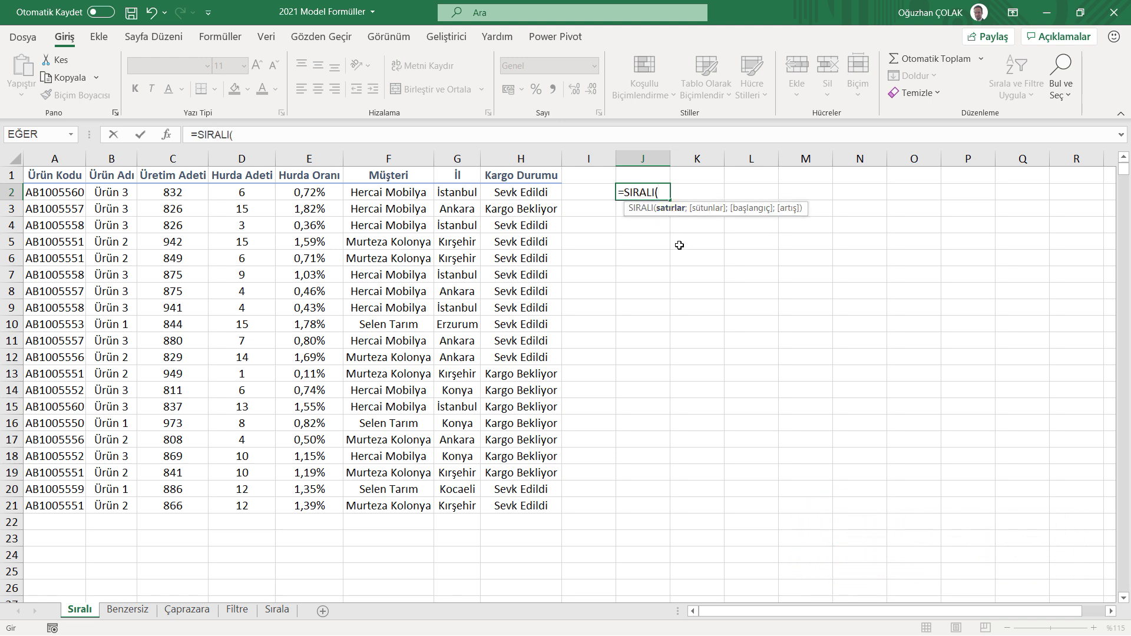
type("10;")
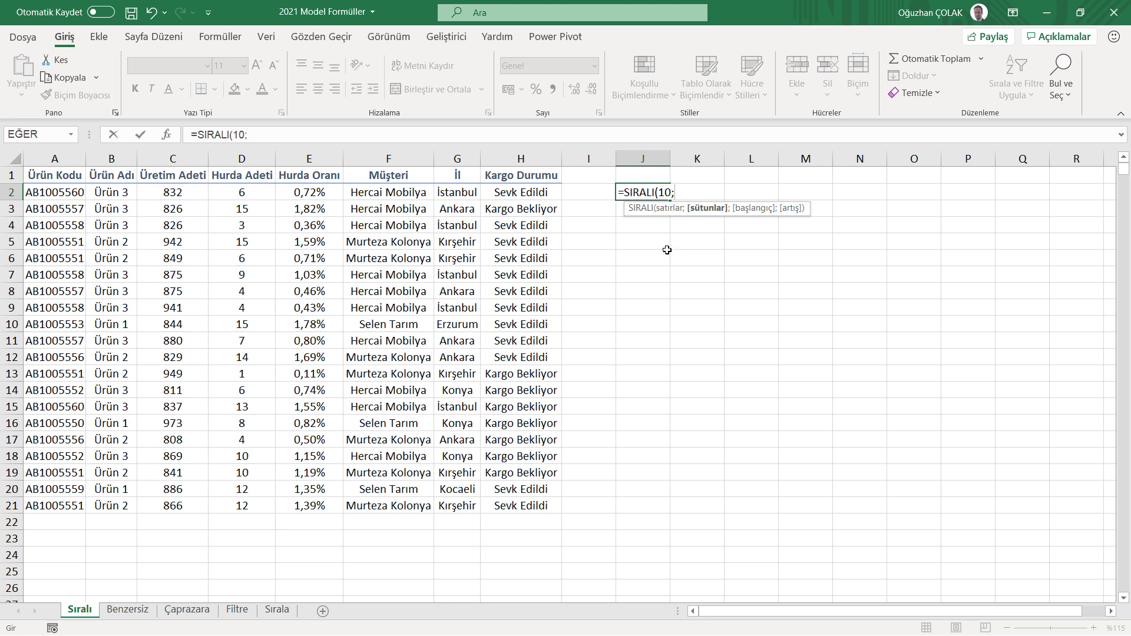
type("2;")
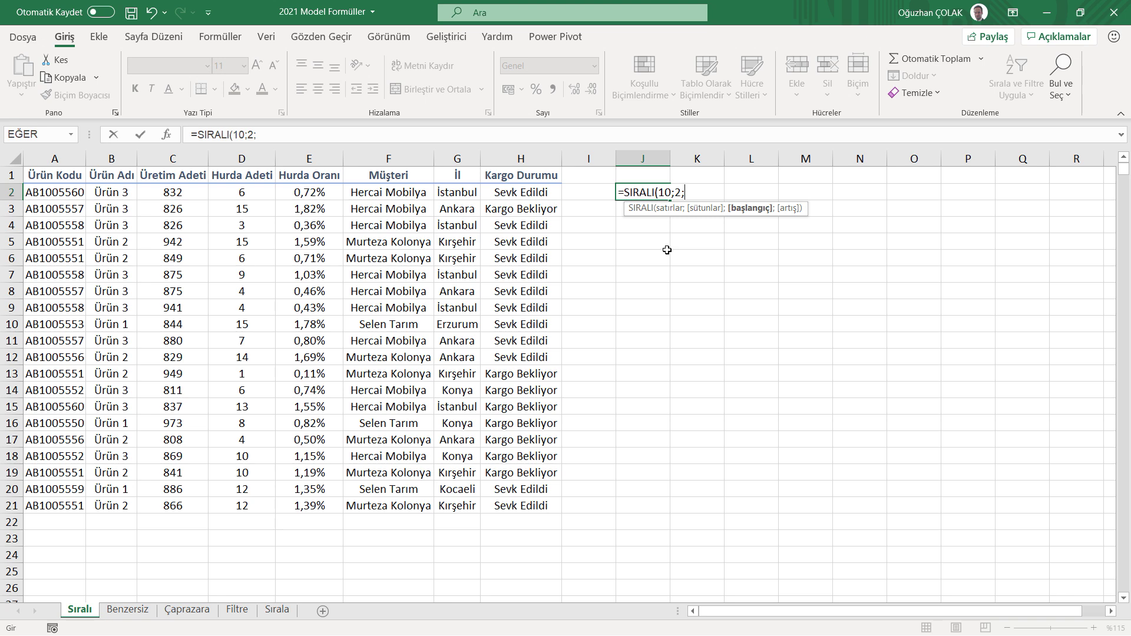
type("3;2")
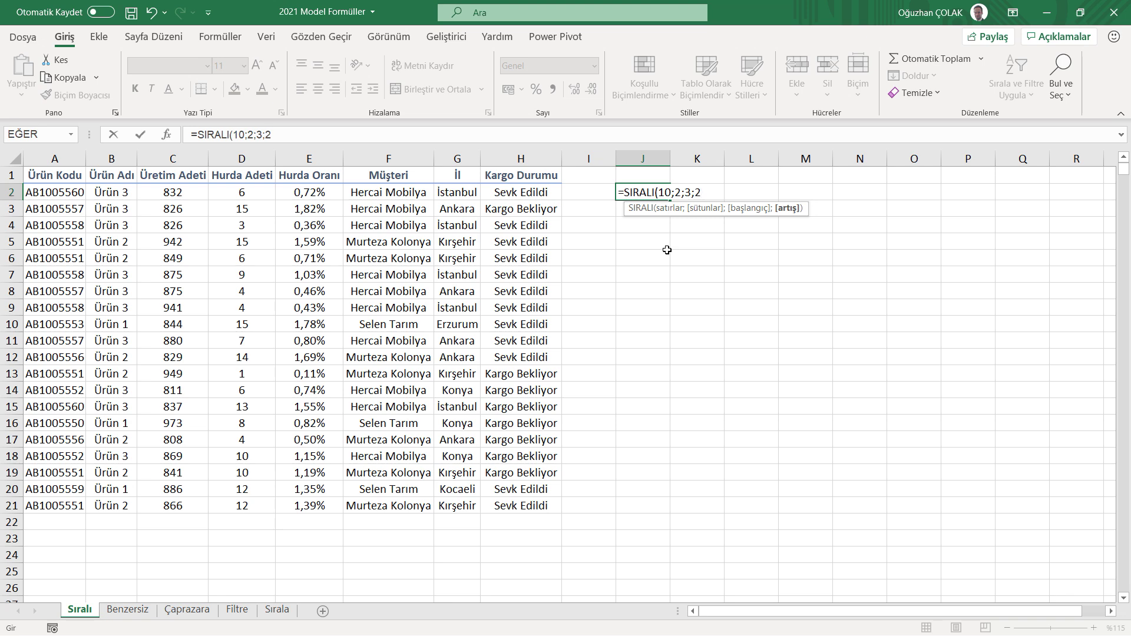
double_click(666, 192)
type("200")
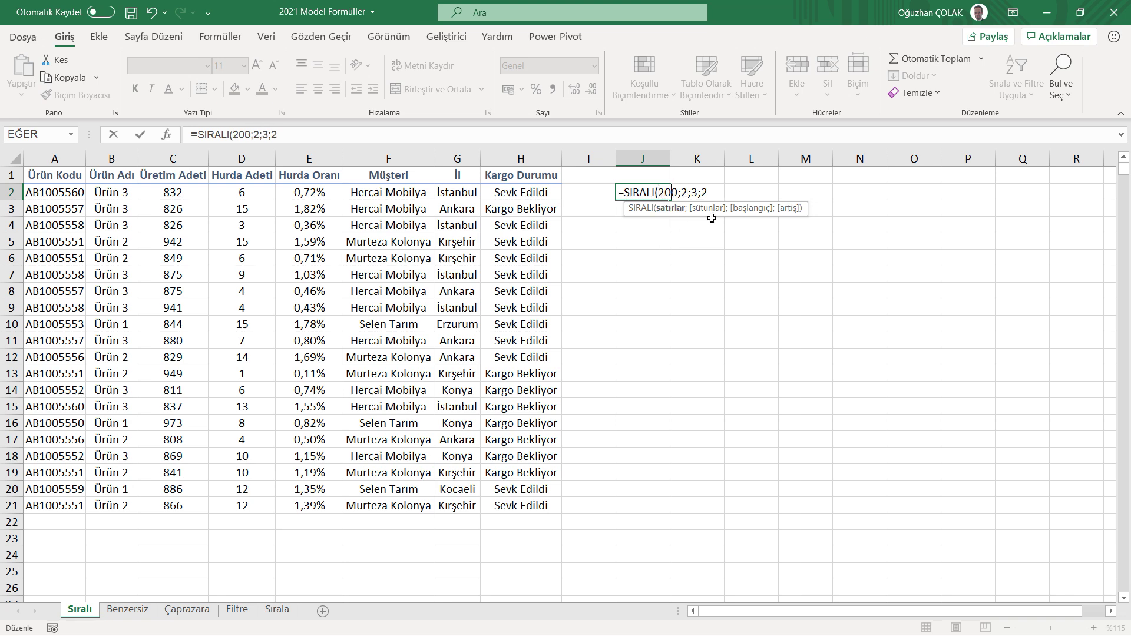
key("BackSpace")
key("End")
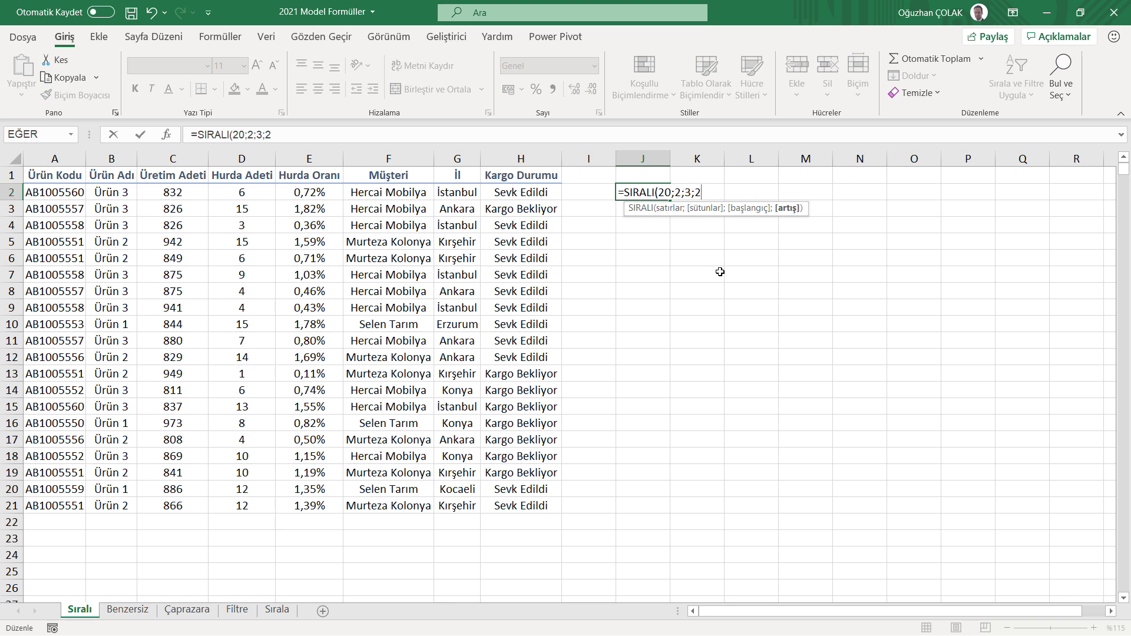
type(")")
key("Return")
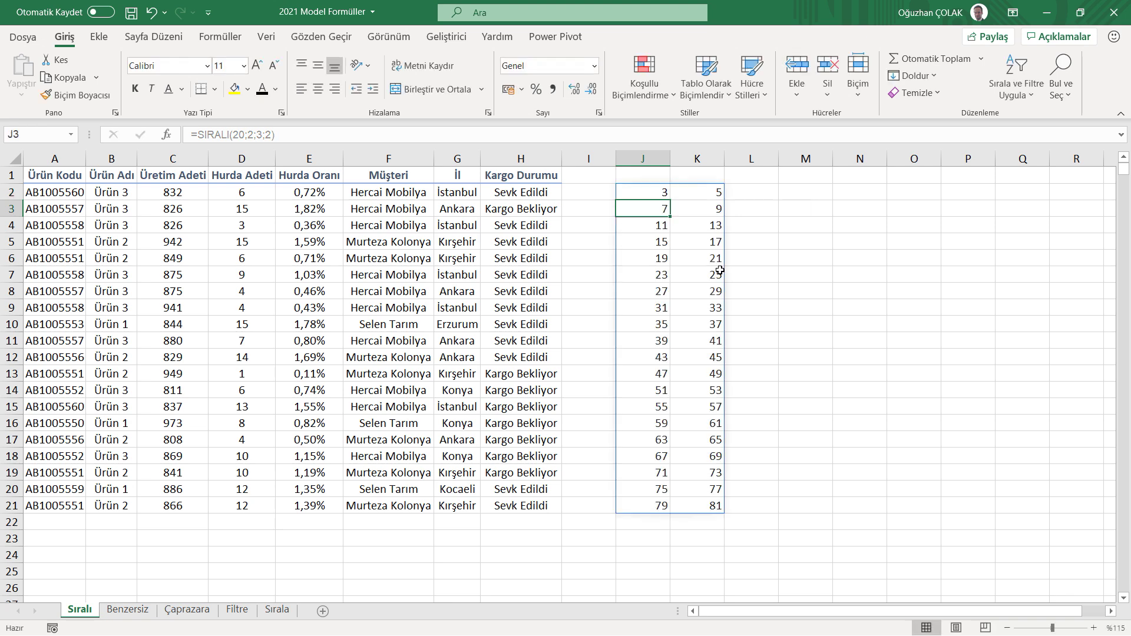
- Inspect the odd-number sequence across the J2:K21 result grid
left_click(661, 193)
left_click(708, 195)
left_click(659, 211)
left_click(697, 207)
left_click(655, 226)
left_click(697, 225)
left_click(659, 244)
left_click(699, 244)
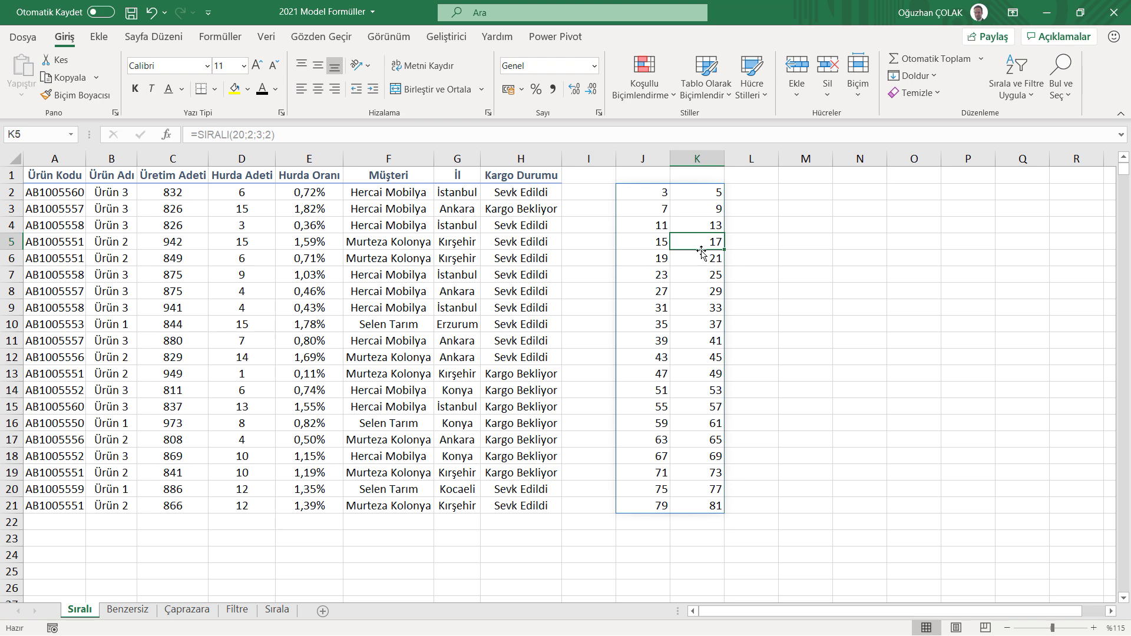
left_click(649, 264)
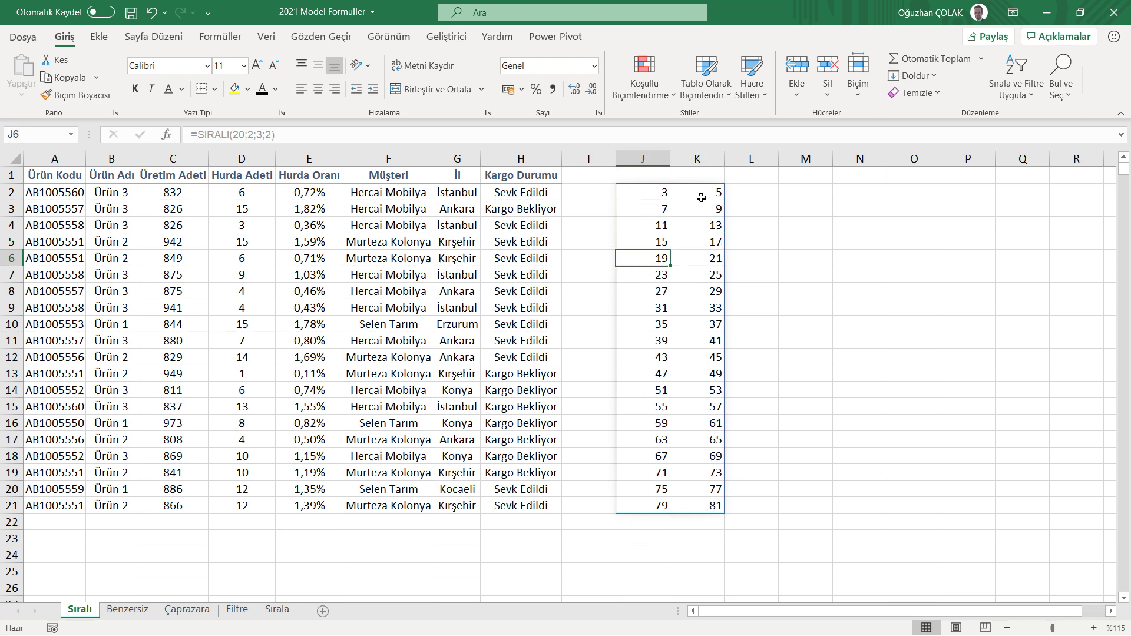
left_click_drag(654, 197, 642, 505)
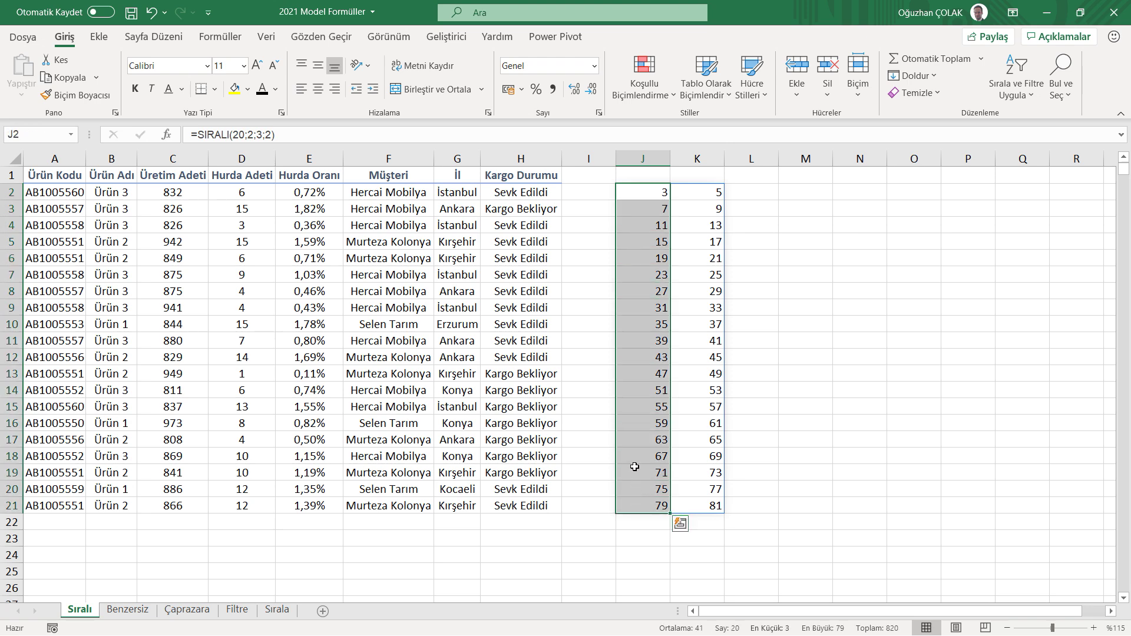
left_click_drag(683, 196, 700, 507)
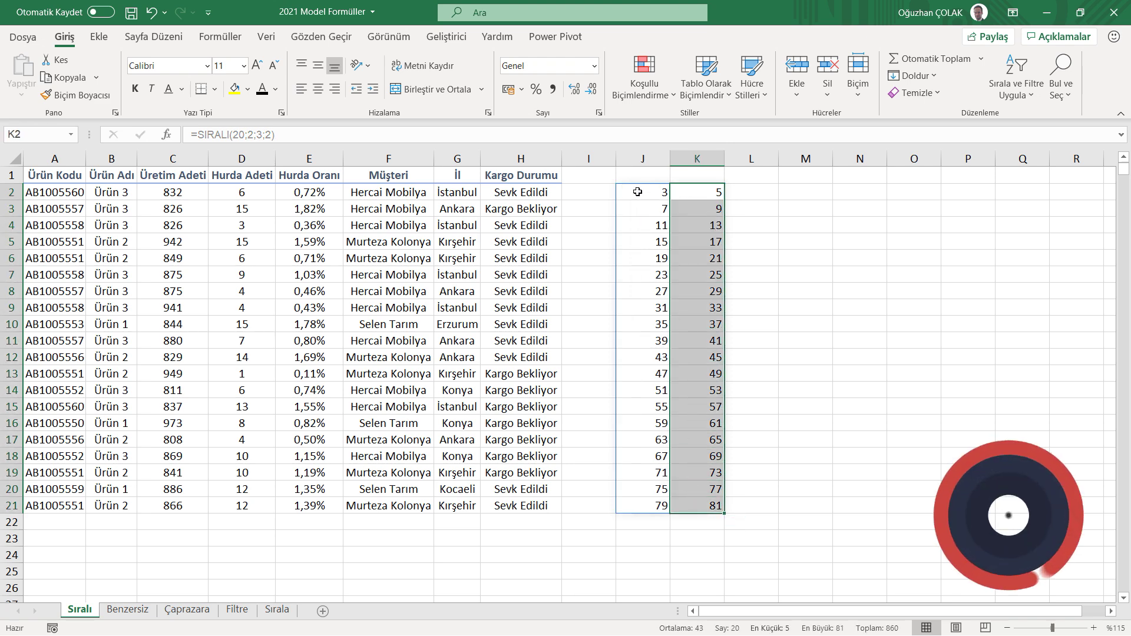
left_click(672, 193)
left_click(666, 206)
left_click(683, 223)
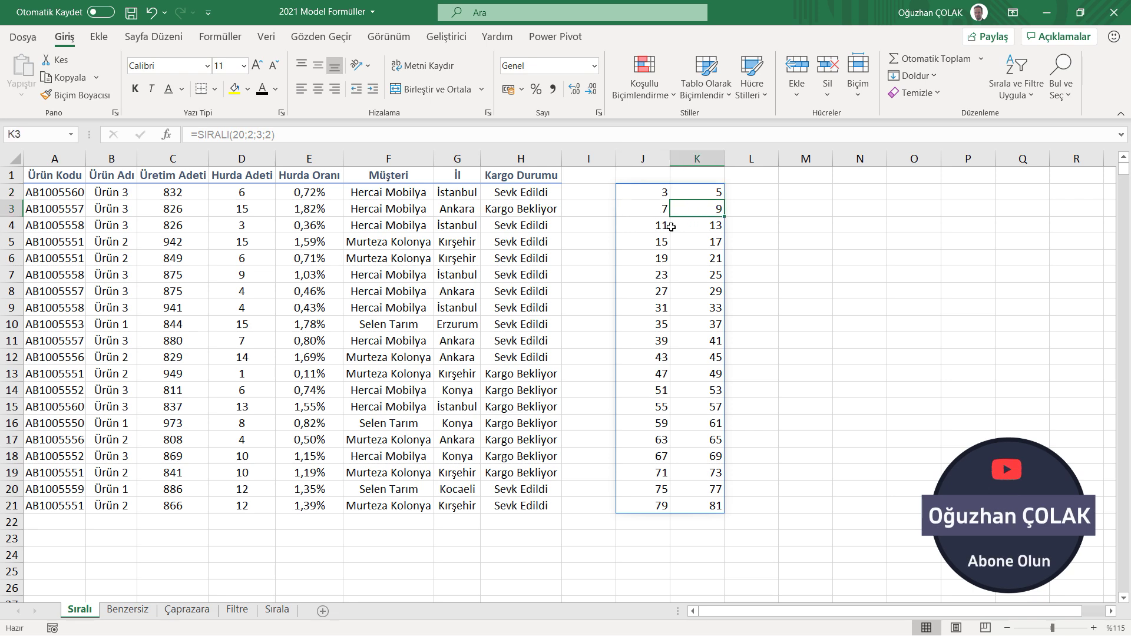
left_click(652, 231)
- Change the SIRALI formula's step argument in J2 from 2 to 5
left_click(644, 195)
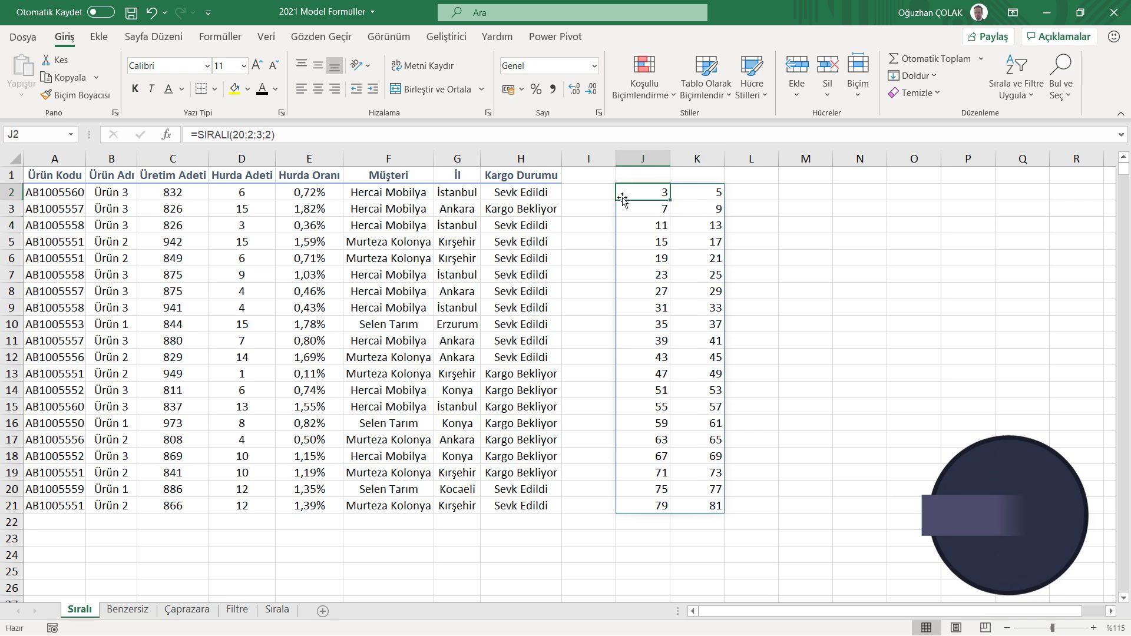
left_click(269, 135)
left_click(269, 134)
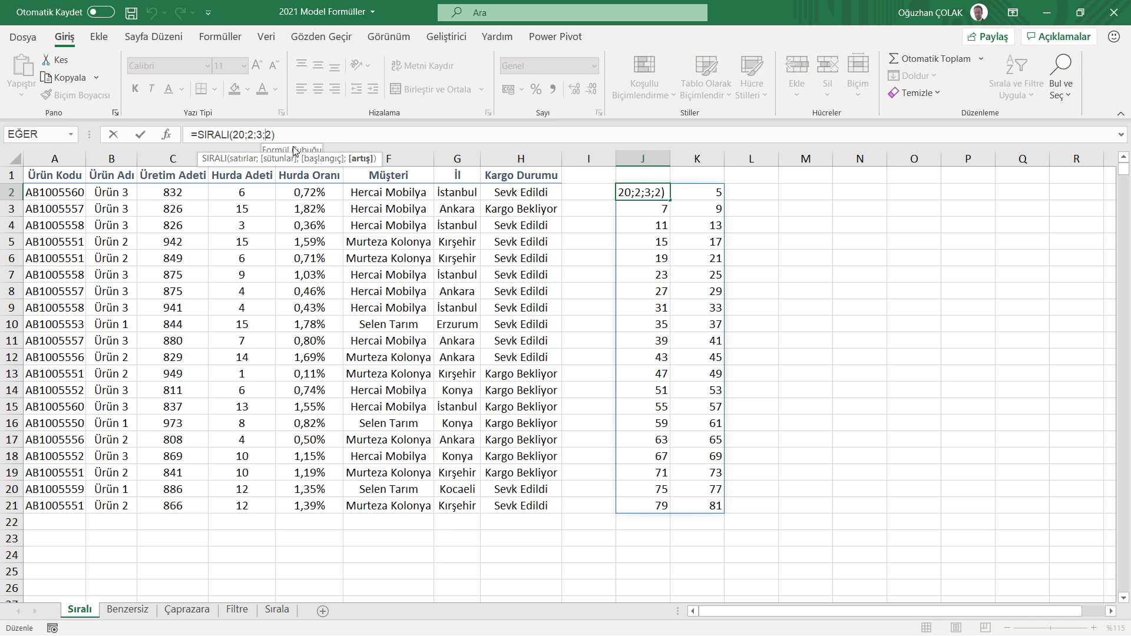
key("Delete")
type("5")
key("Return")
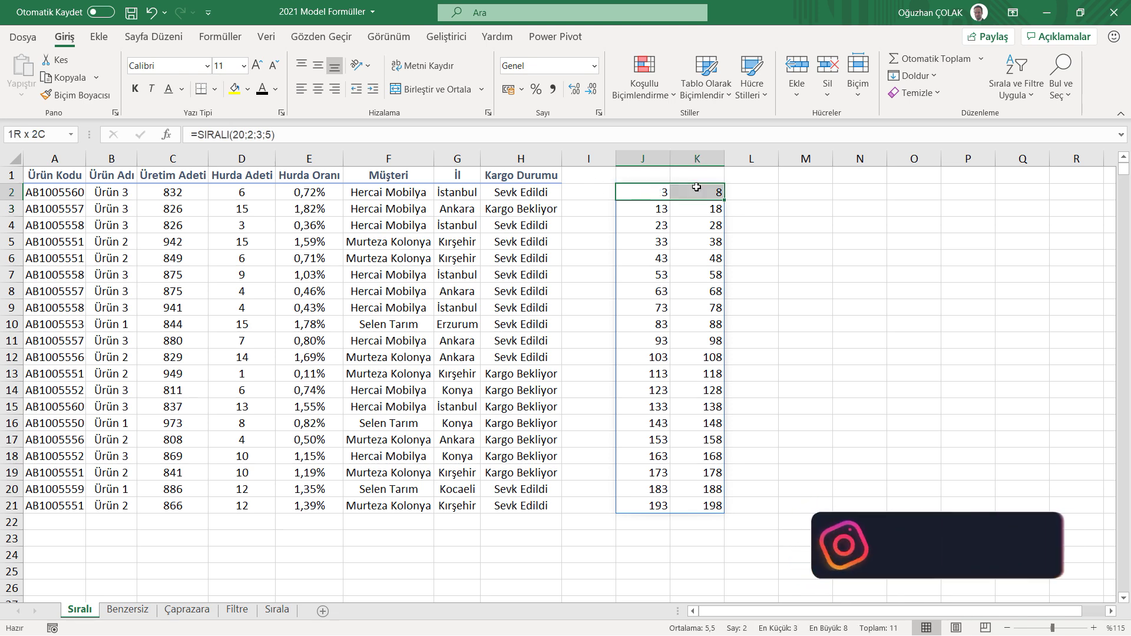
- Check the updated step-5 values, then delete the SIRALI formula from J2
left_click(677, 210)
left_click(651, 225)
left_click(698, 227)
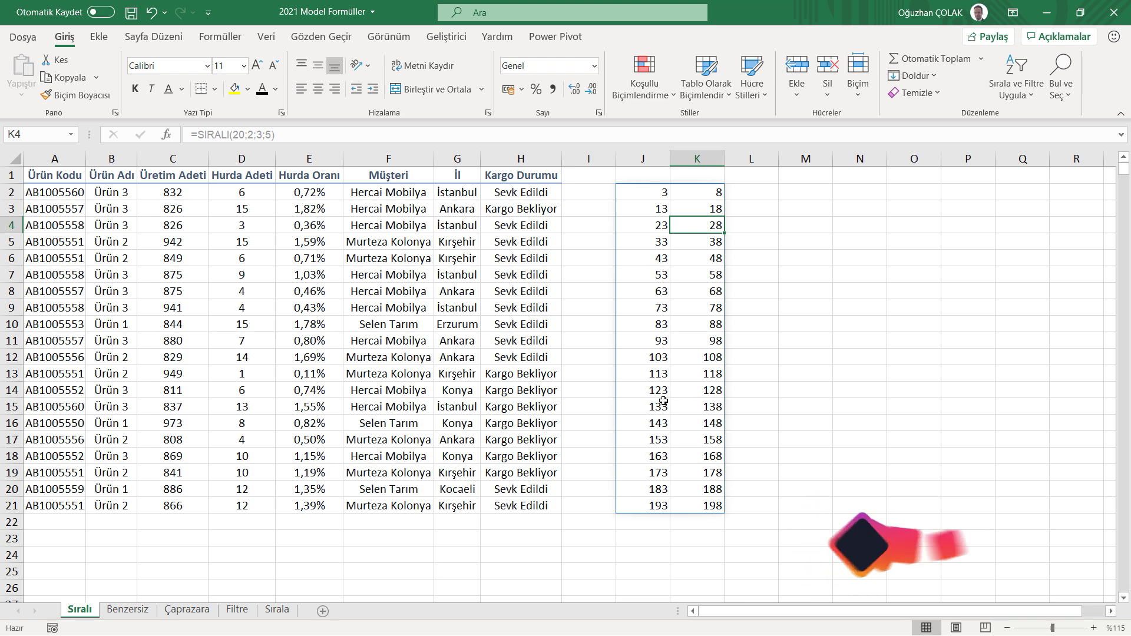
left_click(637, 195)
key("Delete")
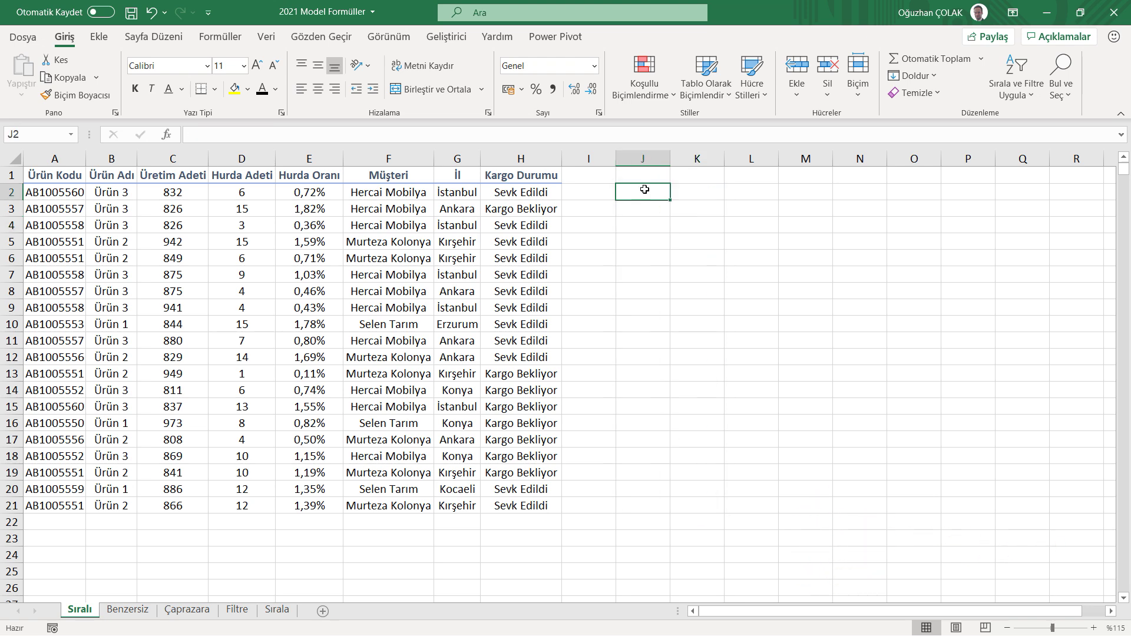
- Enter =BENZERSİZ(G2:G21;YANLIŞ;YANLIŞ) in K2, spilling six unique cities down K2:K7
left_click(685, 191)
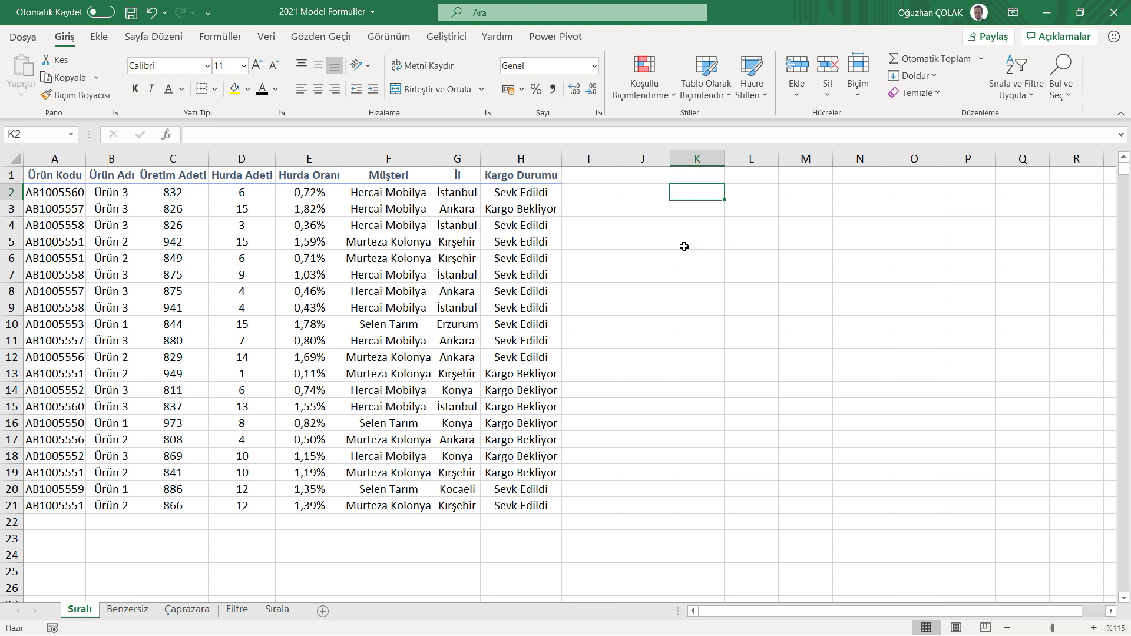
type("=")
key("Escape")
type("=benzer")
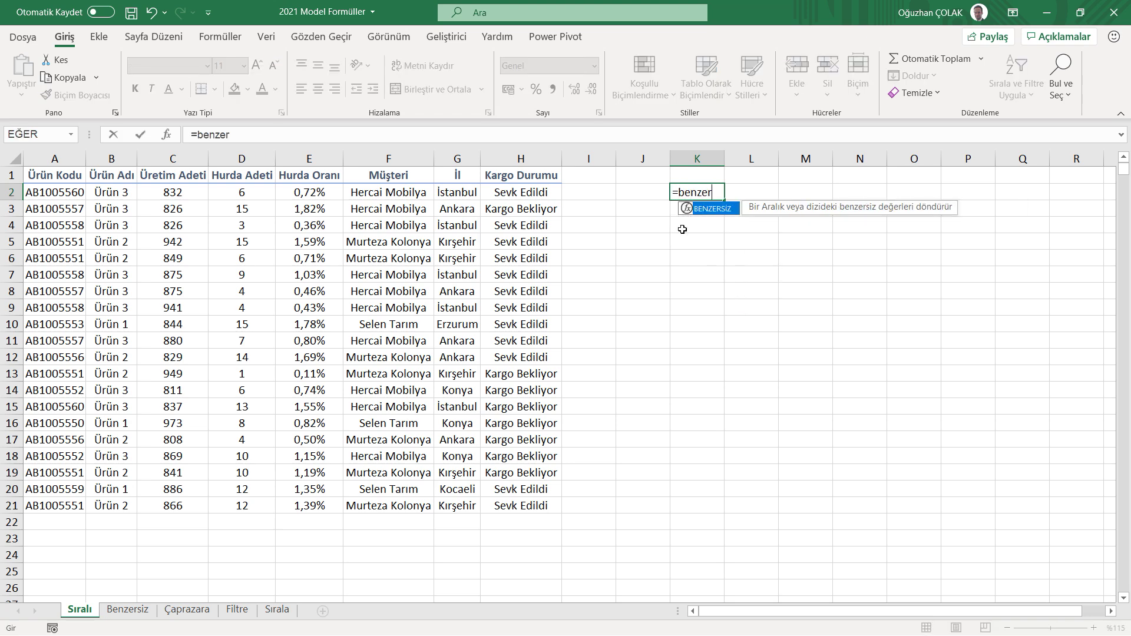
type("s")
key("Tab")
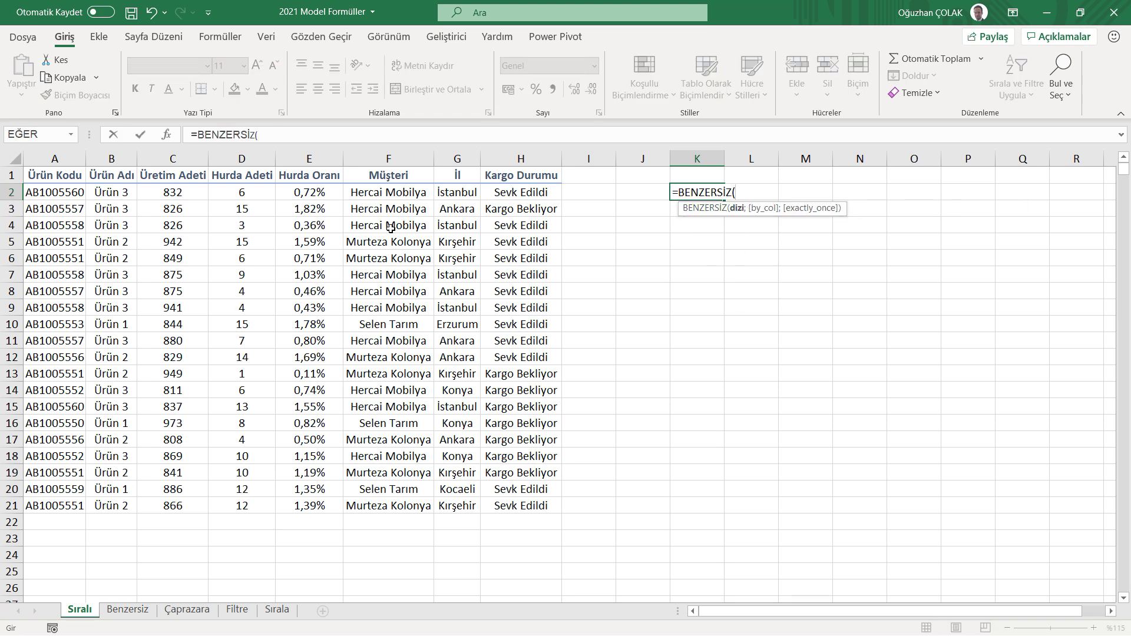
left_click_drag(440, 191, 457, 502)
type(";")
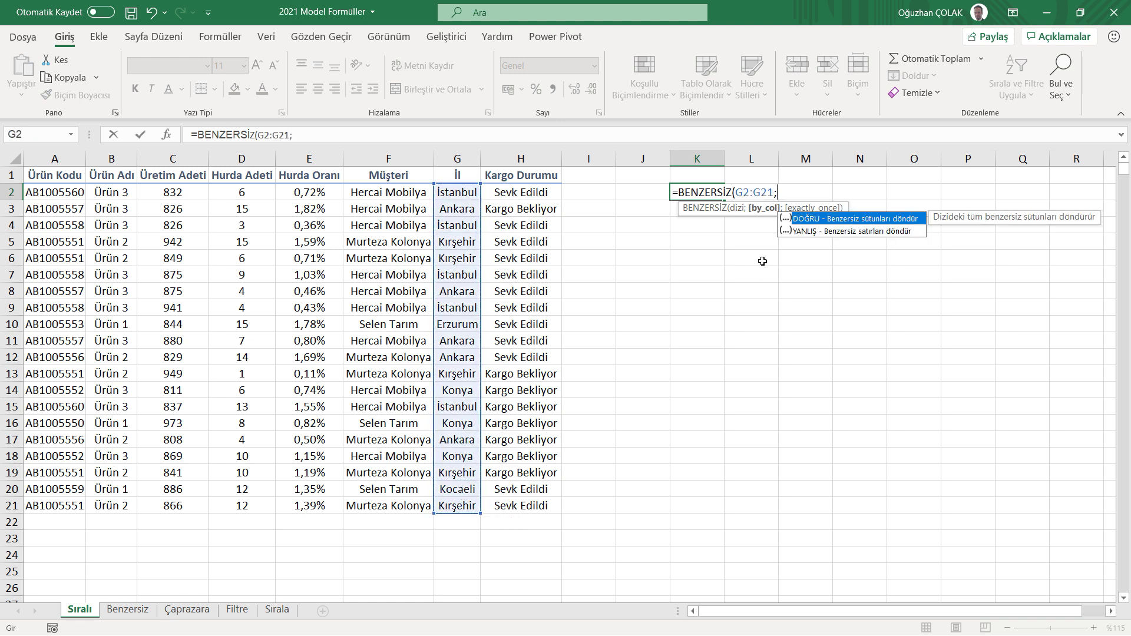
double_click(827, 231)
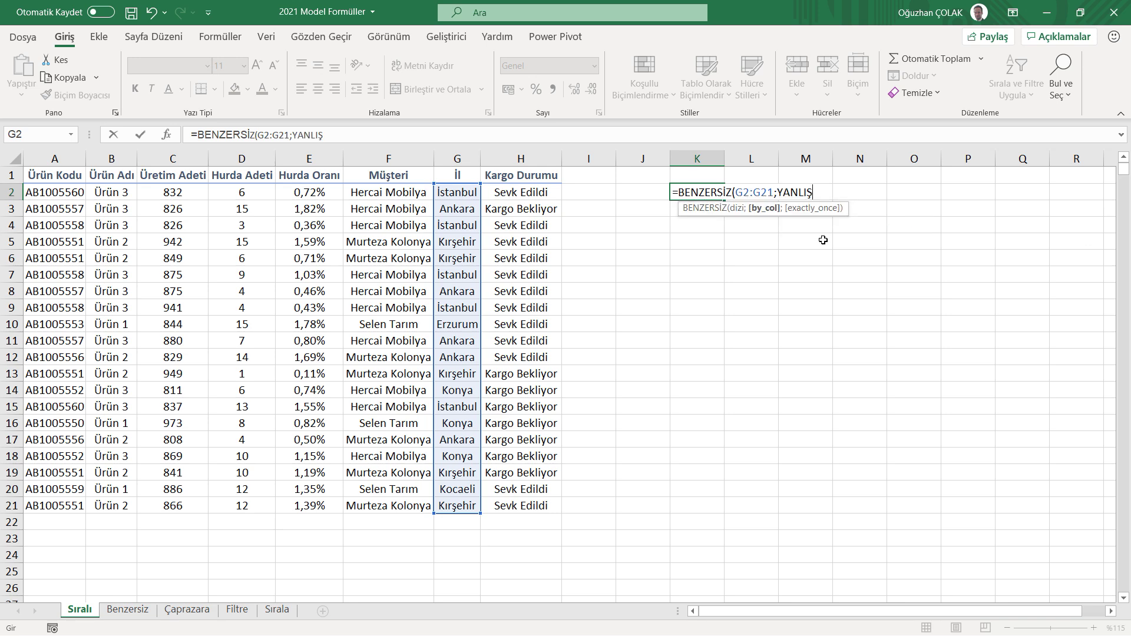
type(";")
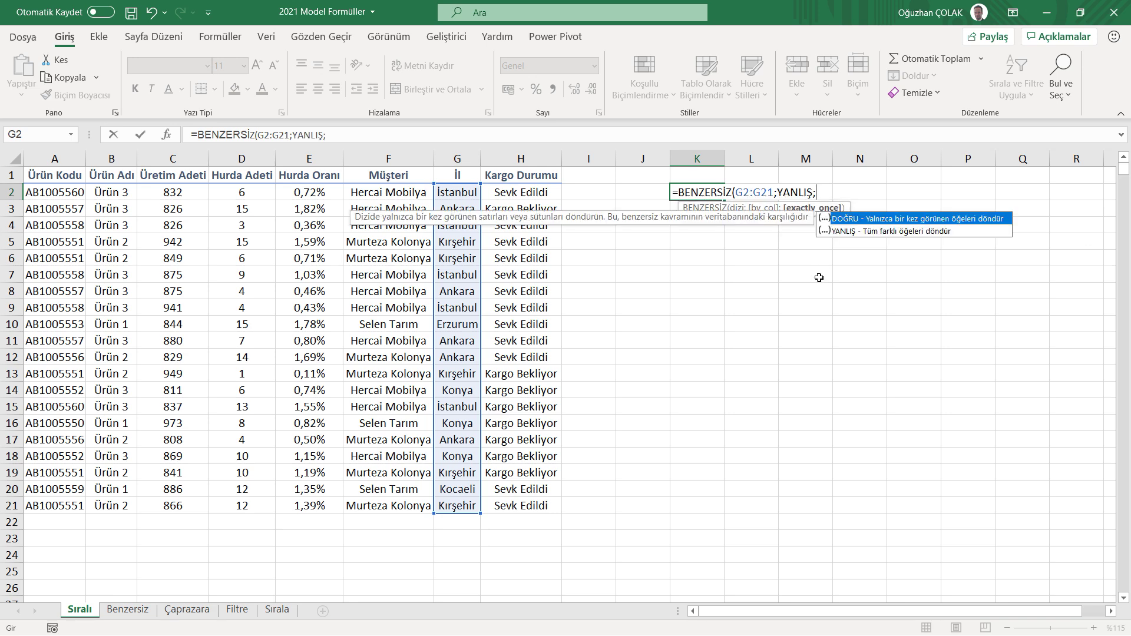
double_click(874, 232)
key("Return")
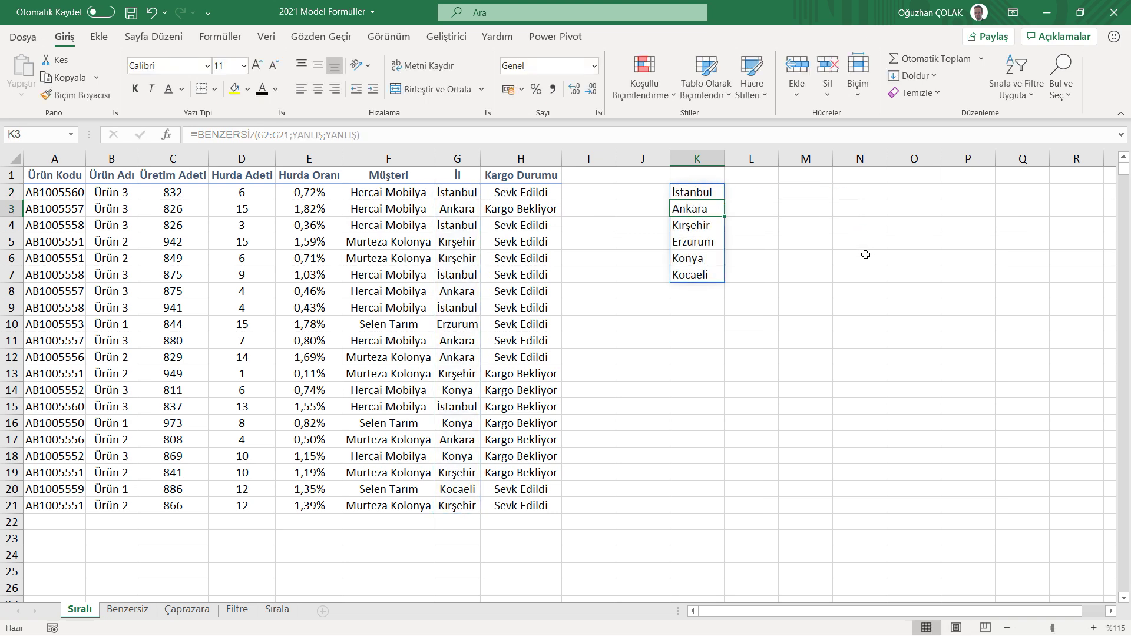
left_click_drag(700, 187, 698, 275)
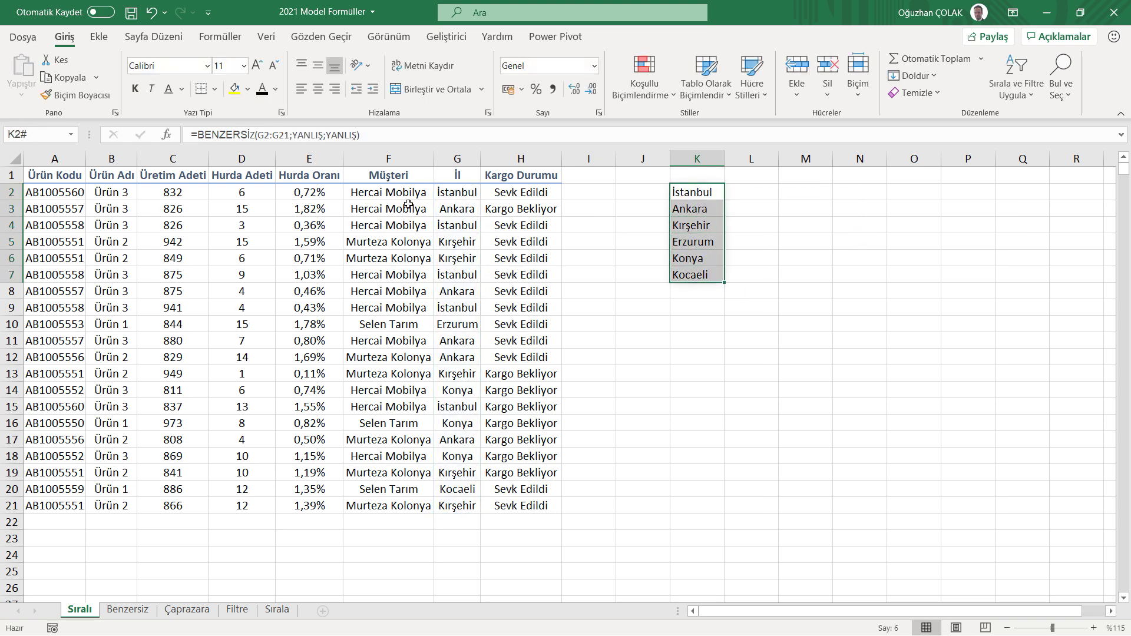
left_click(651, 188)
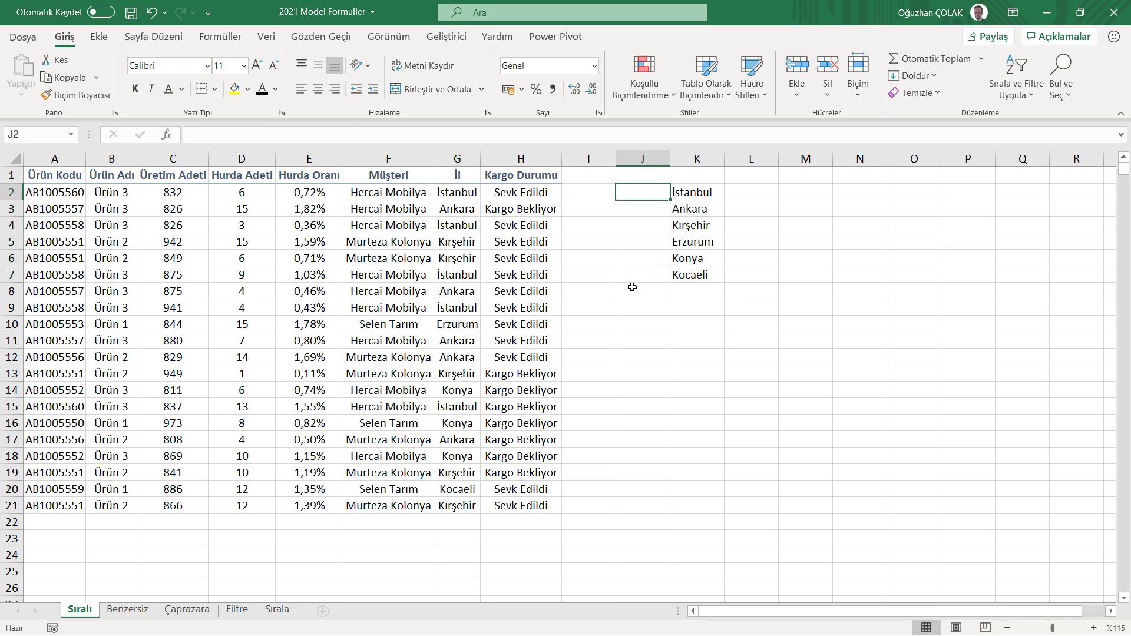
- Enter =SIRALI(BAĞ_DEĞ_DOLU_SAY(K2#)) in J2 to number the cities 1 to 6
type("=sıralı")
key("Tab")
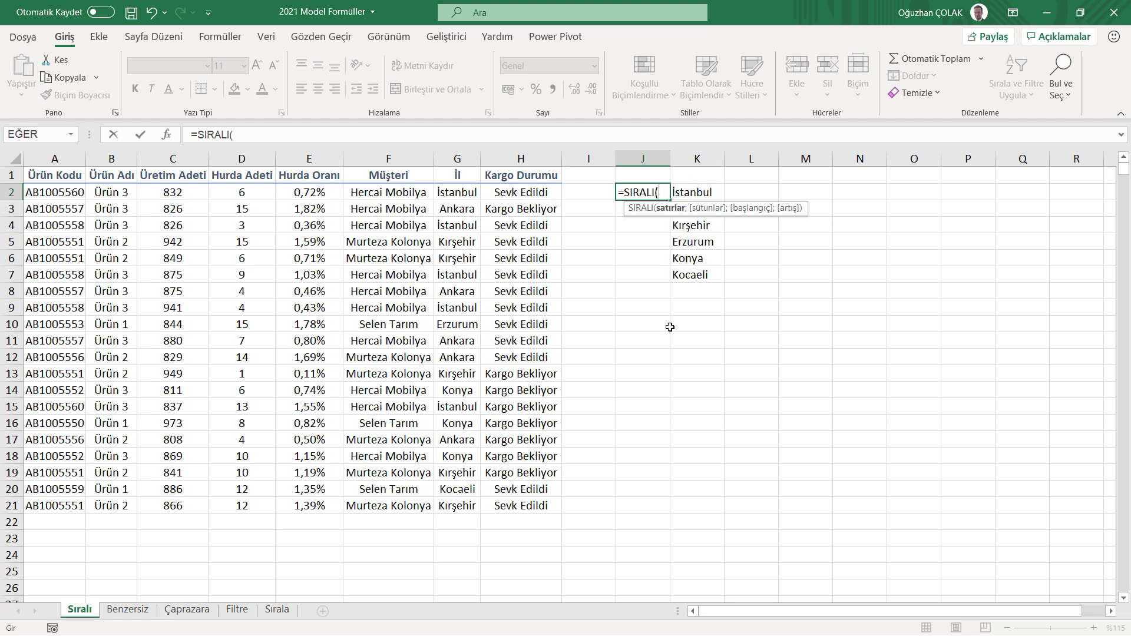
type("bağ")
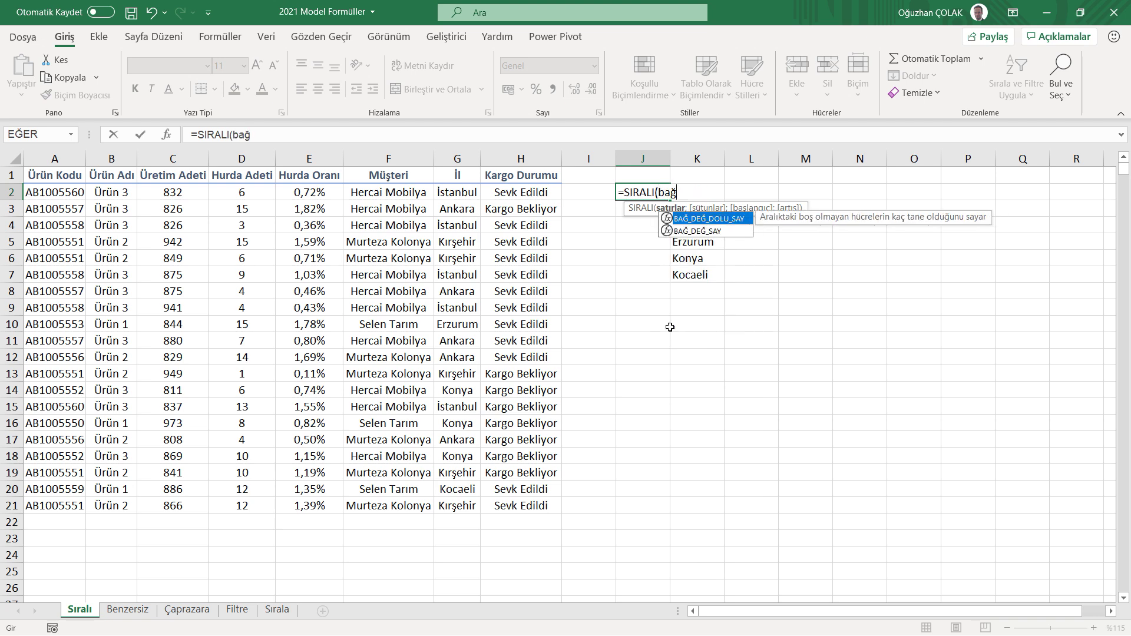
double_click(719, 219)
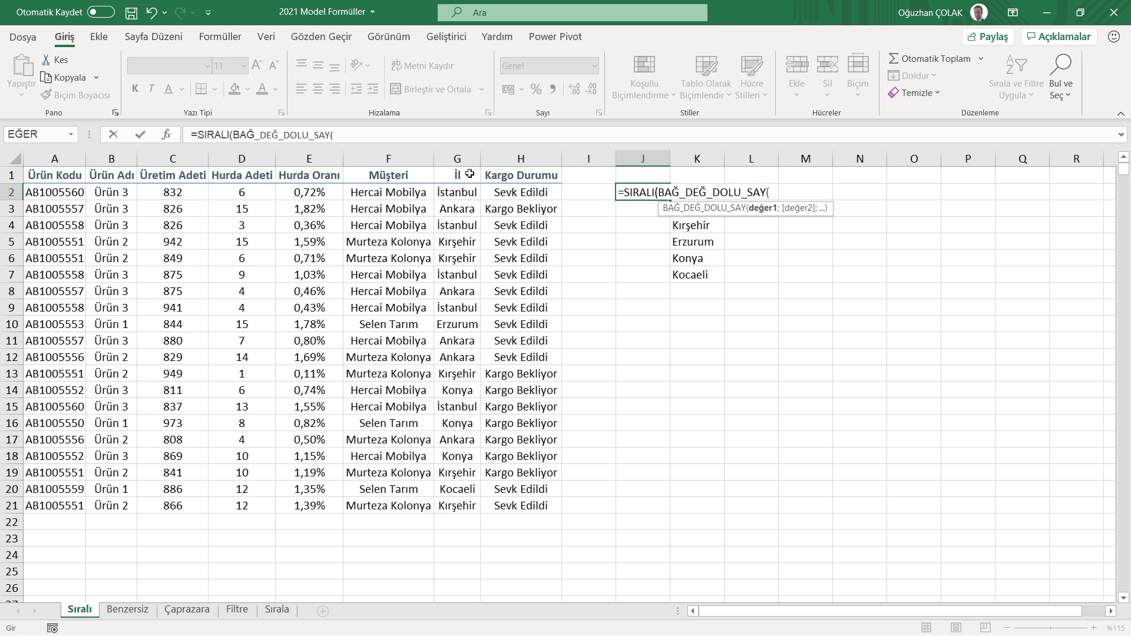
left_click(444, 137)
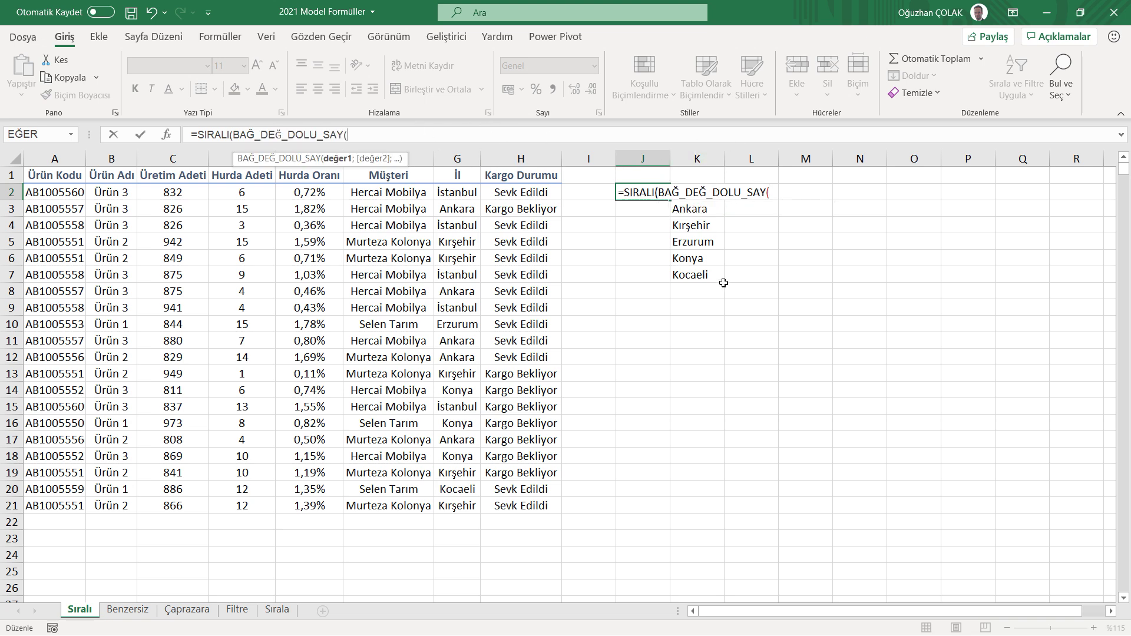
type("K2")
type("#")
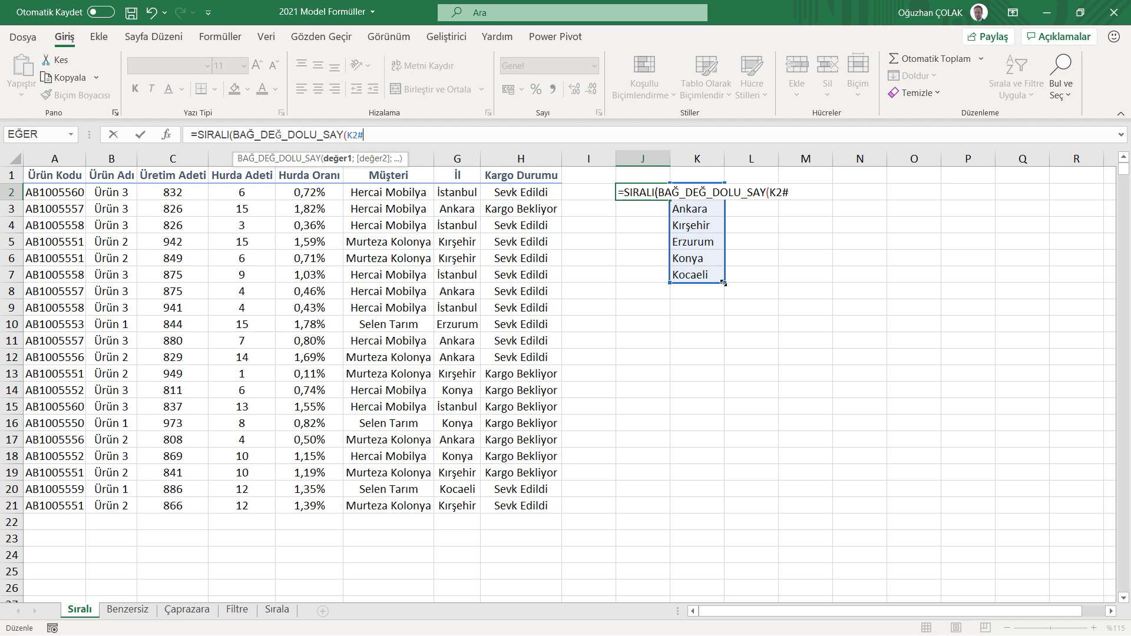
type("))")
key("Return")
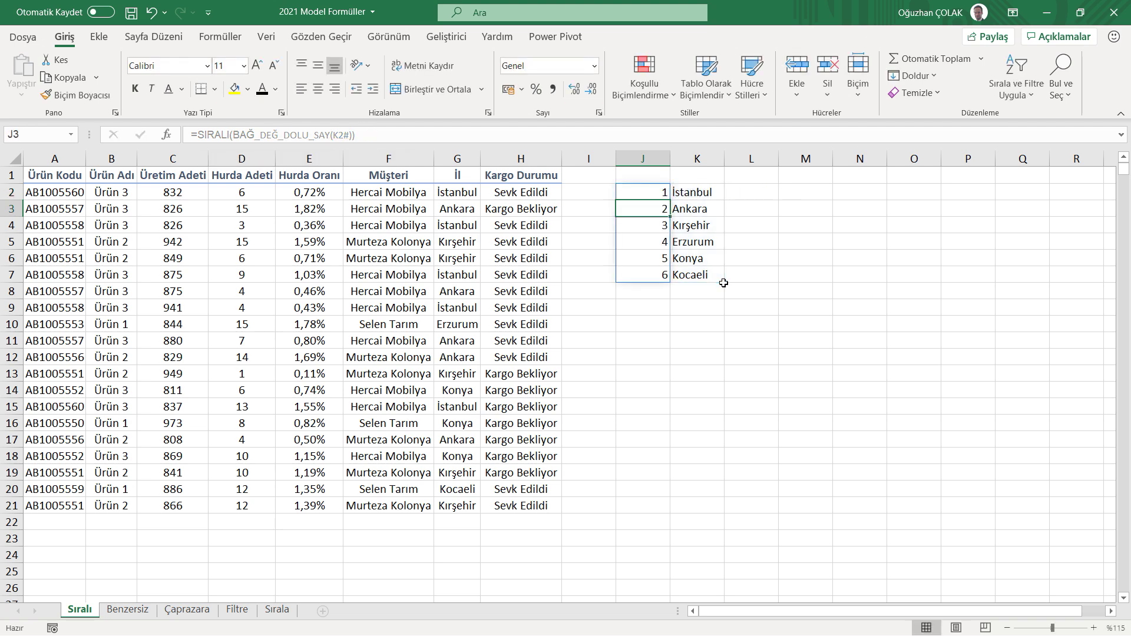
- Check the numbering formula in J2 against the spilled city list
left_click(652, 193)
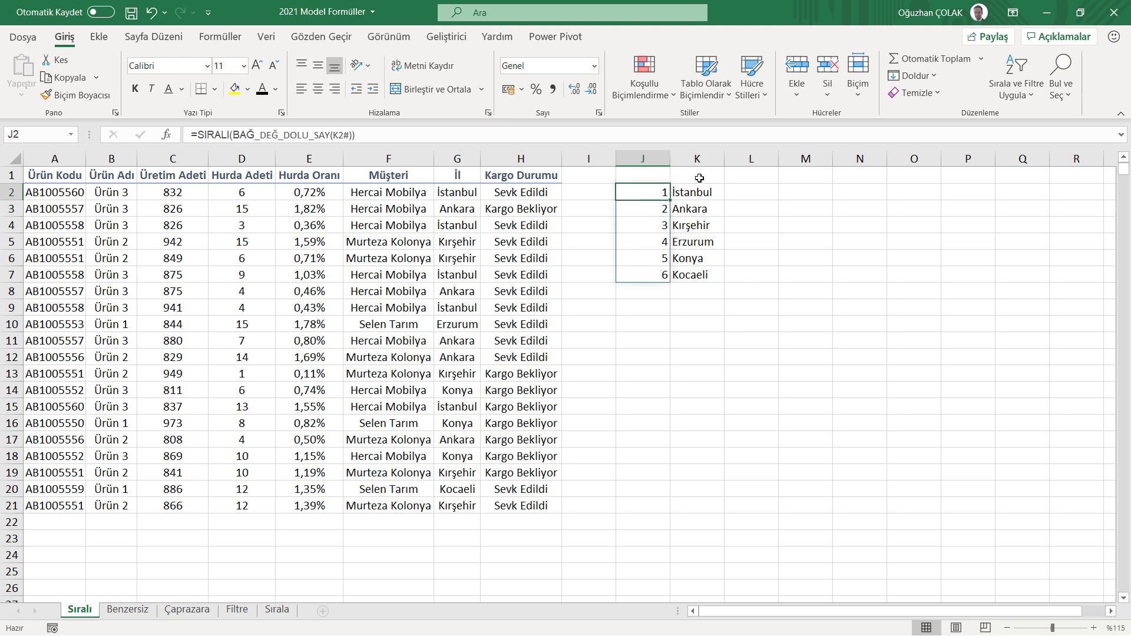
left_click_drag(698, 192, 690, 275)
left_click(692, 311)
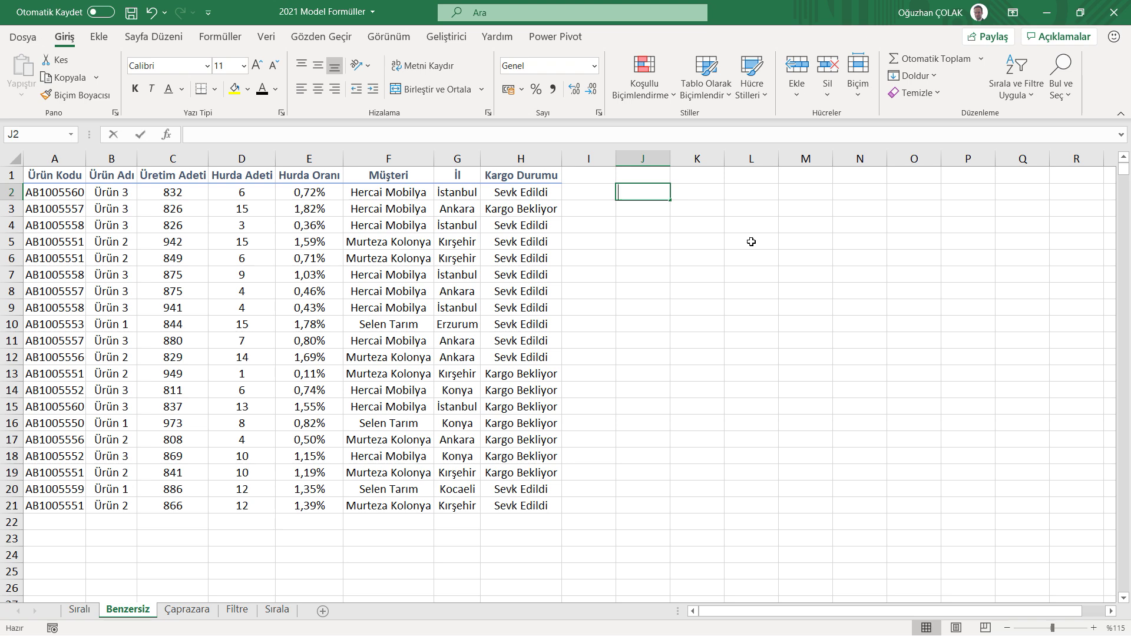
- Enter =BENZERSİZ(F2:F21;YANLIŞ;YANLIŞ) in J2 and autofit column J for the three customer names
type("=benzer")
key("Tab")
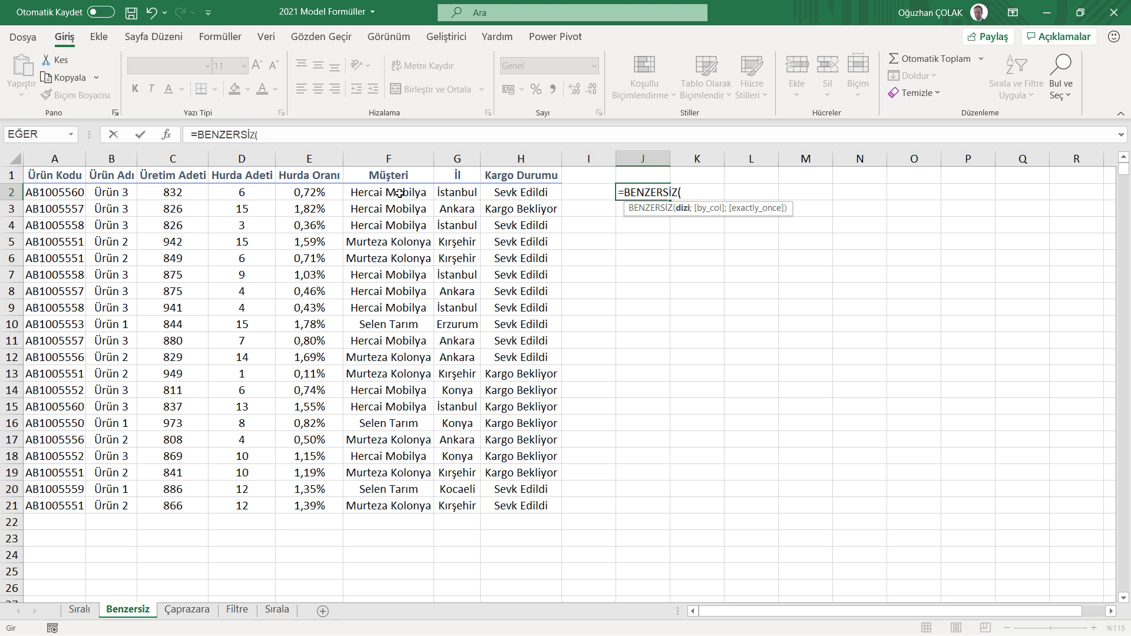
left_click_drag(396, 192, 409, 505)
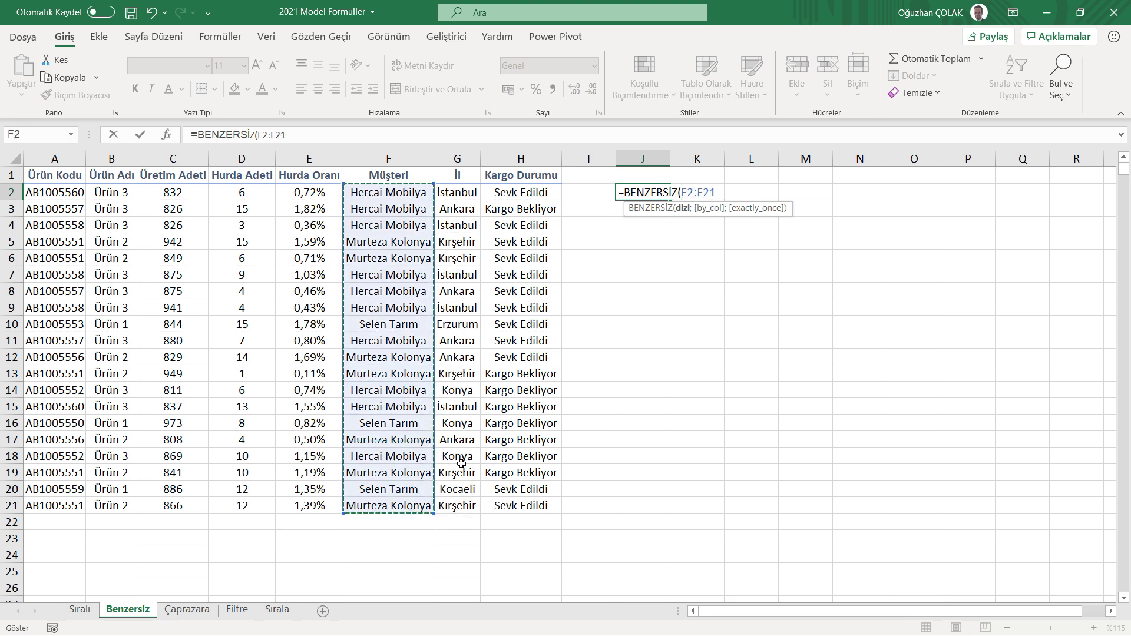
type(";")
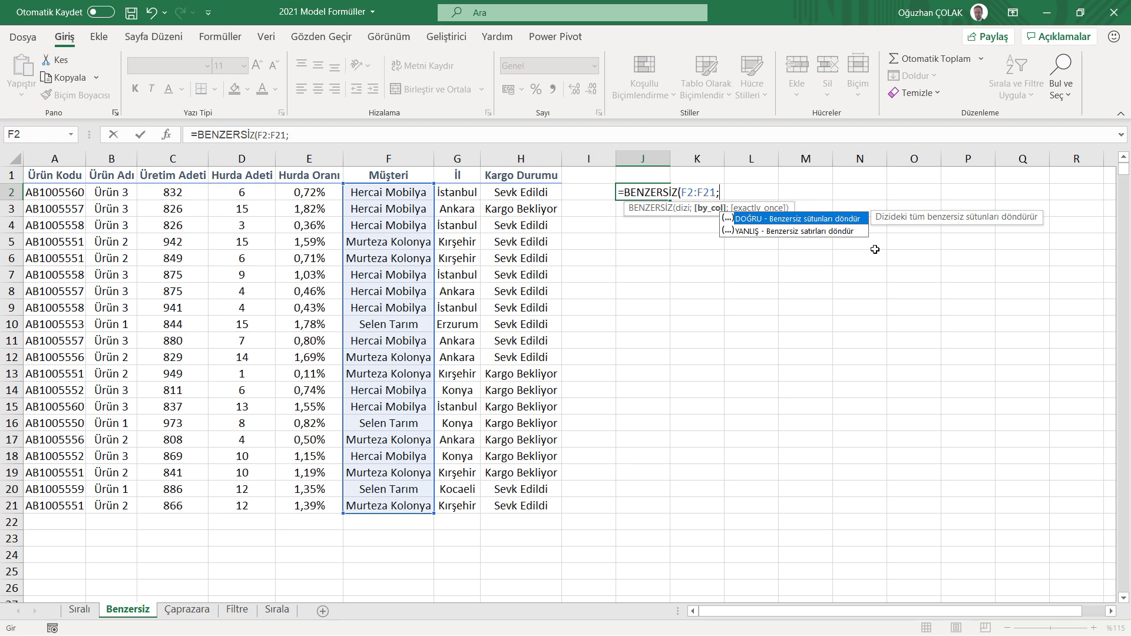
double_click(779, 231)
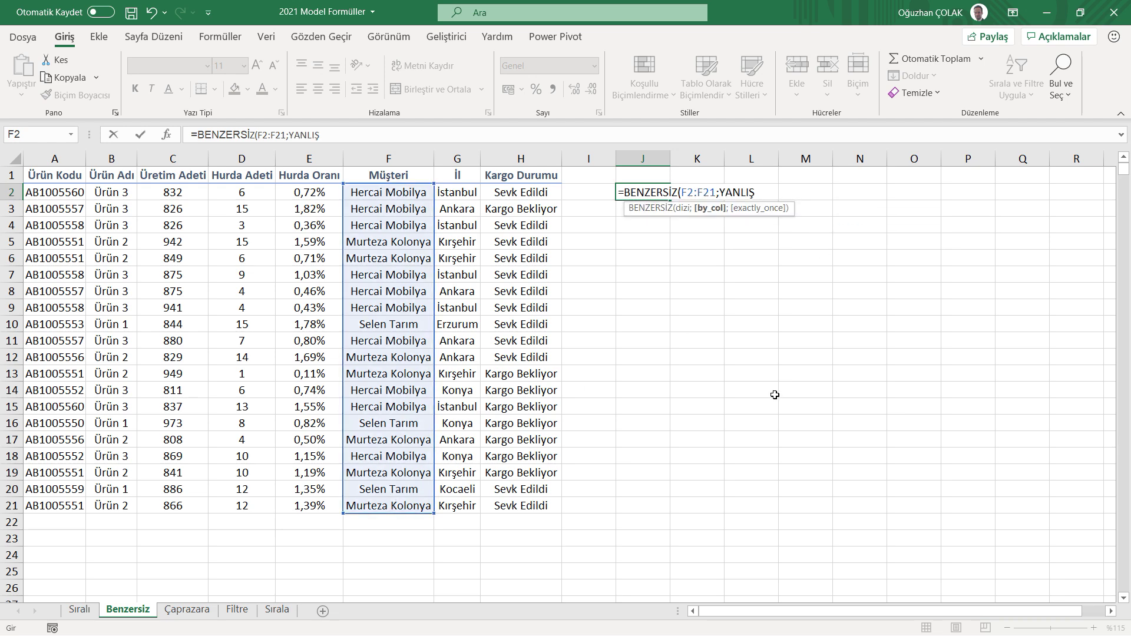
type(";")
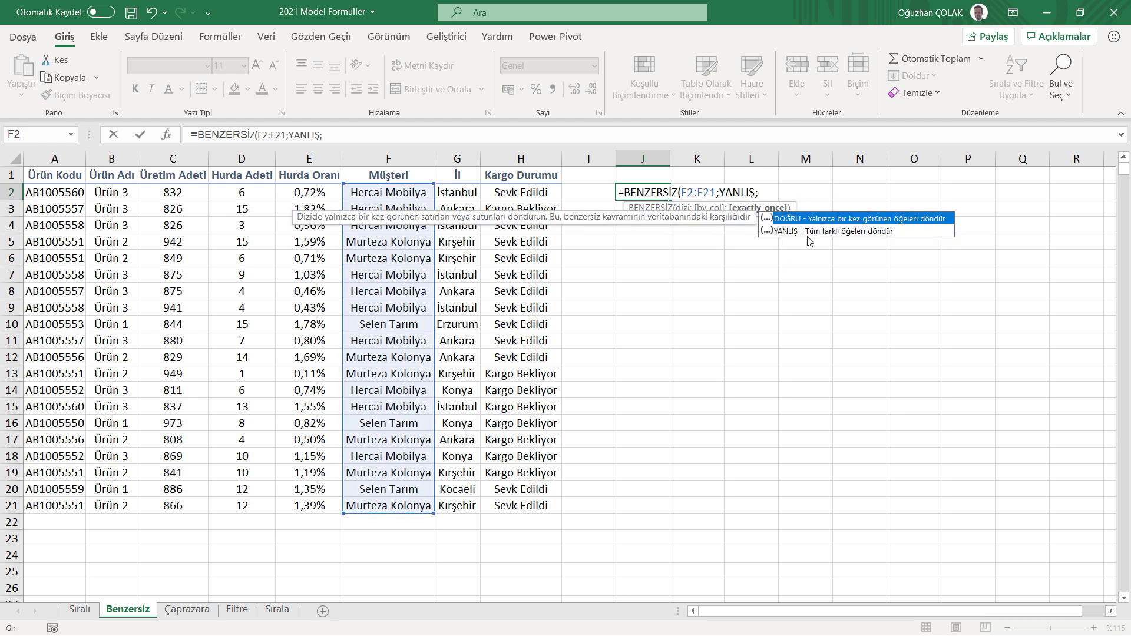
double_click(811, 231)
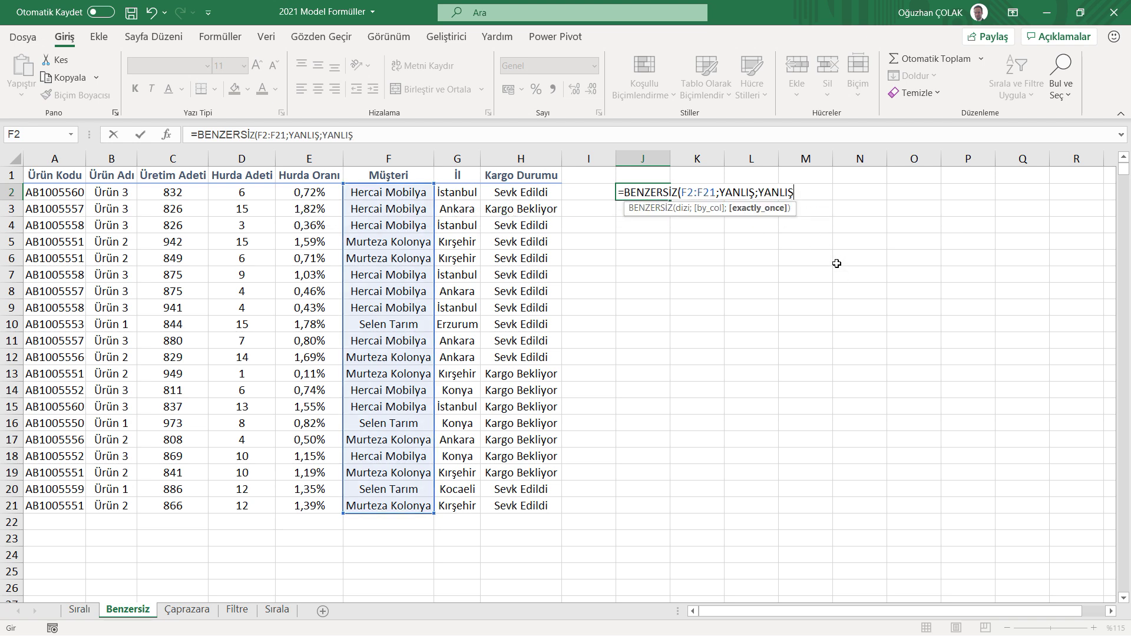
type(")")
key("Return")
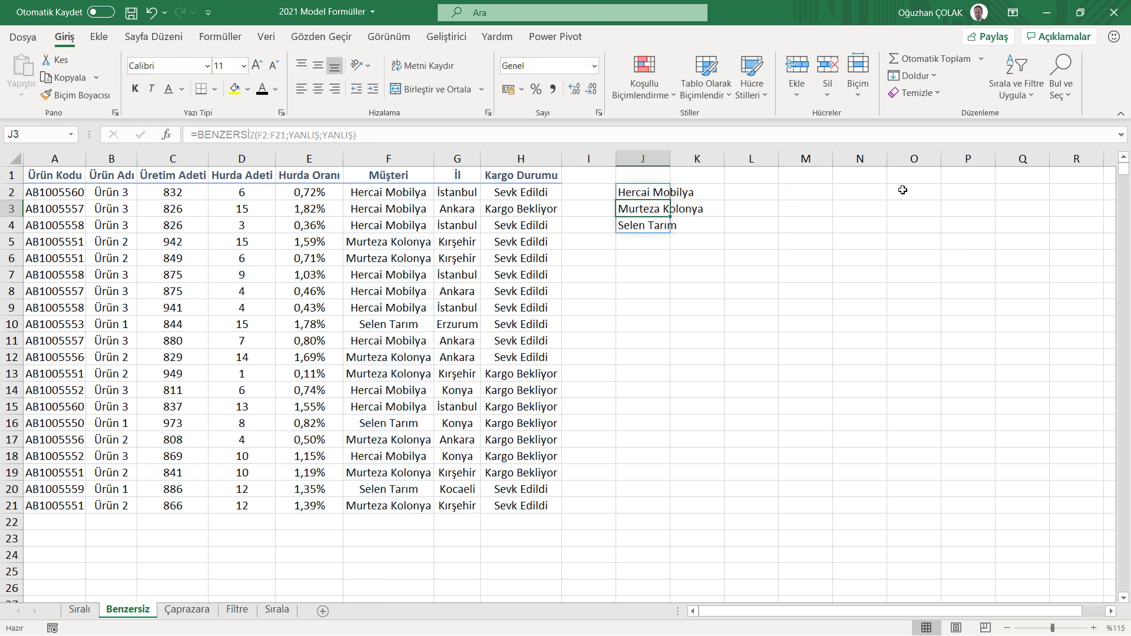
double_click(670, 156)
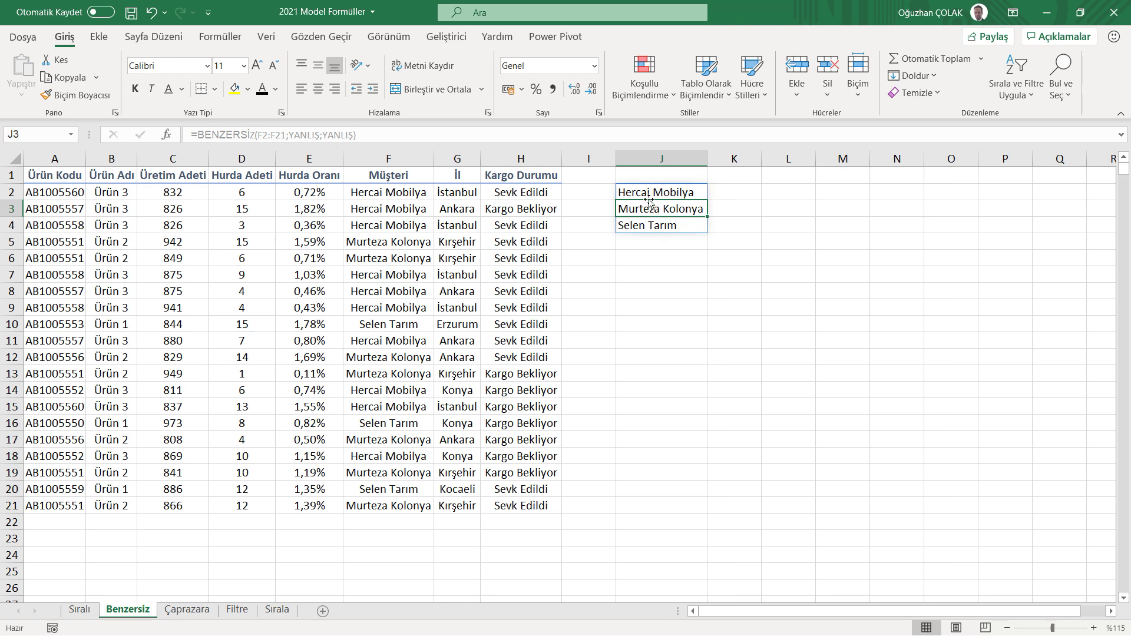
left_click_drag(640, 193, 647, 225)
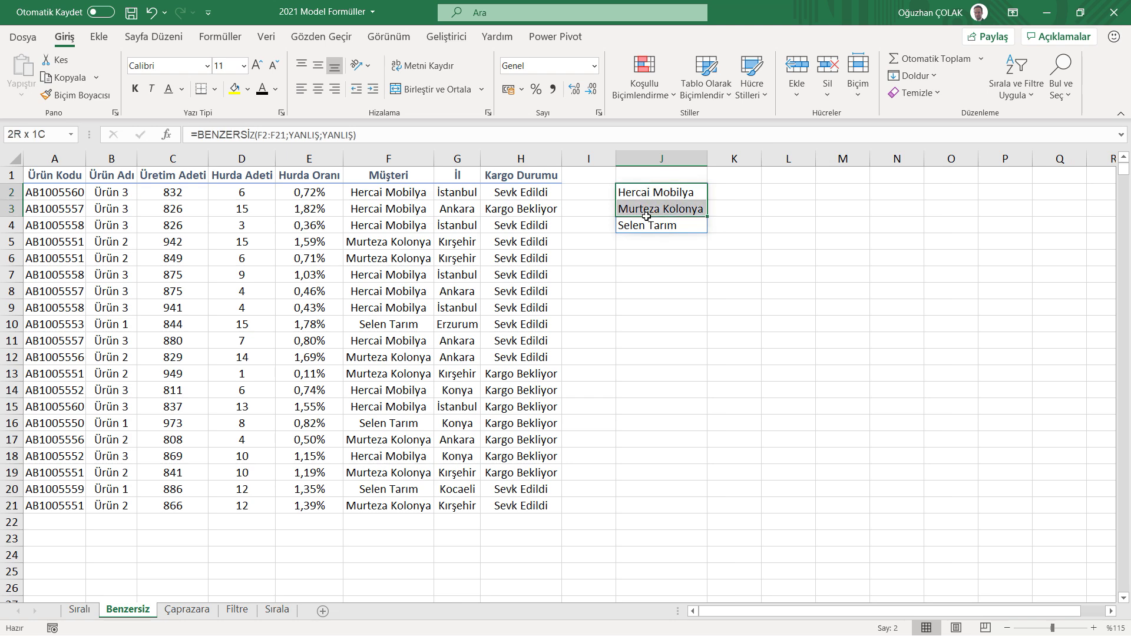
- Enter =BENZERSİZ(H2:H21;YANLIŞ;YANLIŞ) in L2 and autofit column L for Kargo Bekliyor
left_click(790, 191)
type("=")
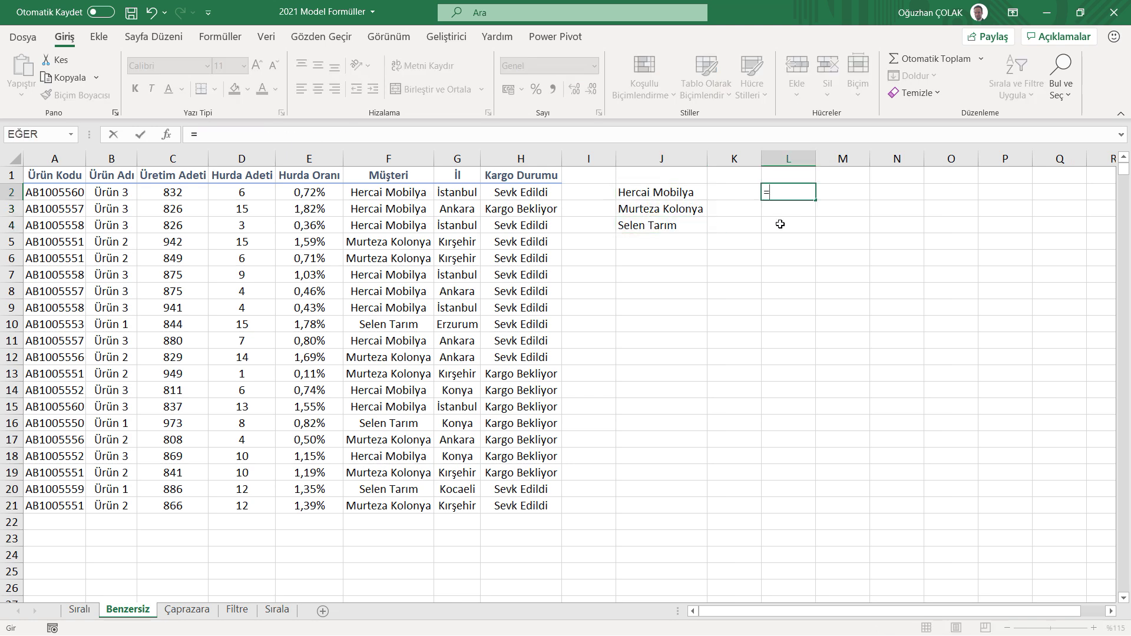
type("ben")
type("zers")
key("Tab")
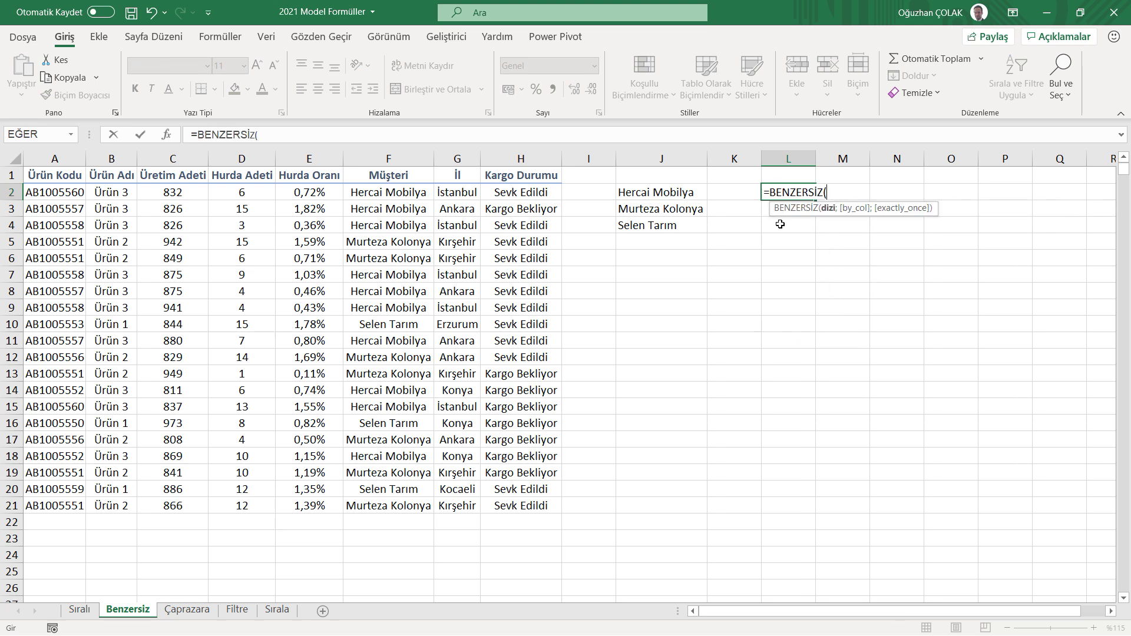
left_click_drag(505, 192, 505, 500)
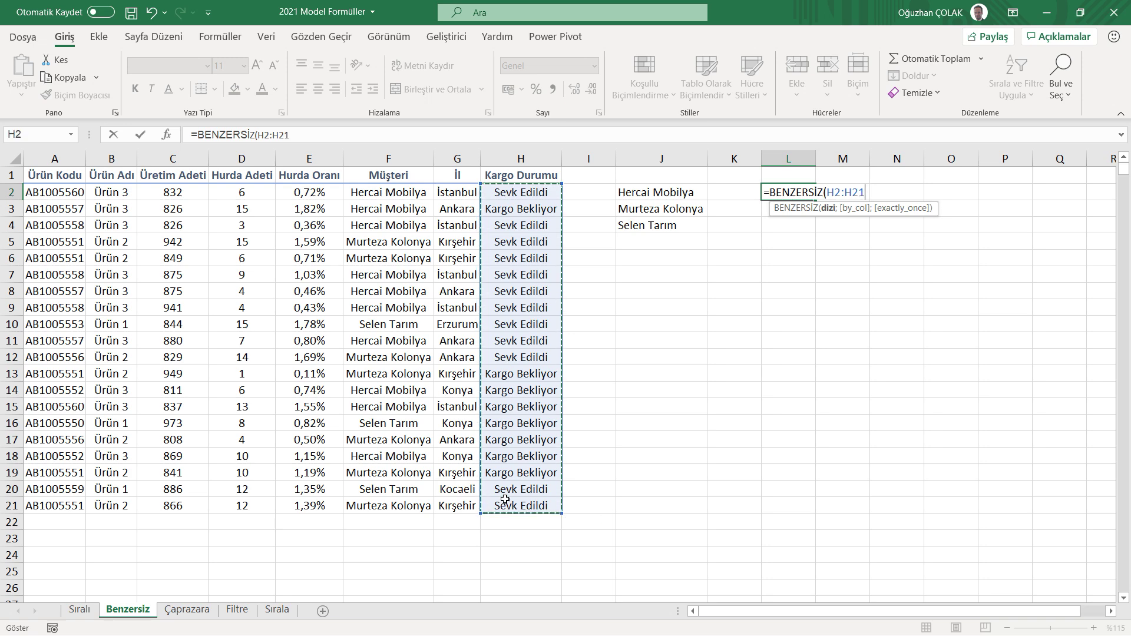
type(";")
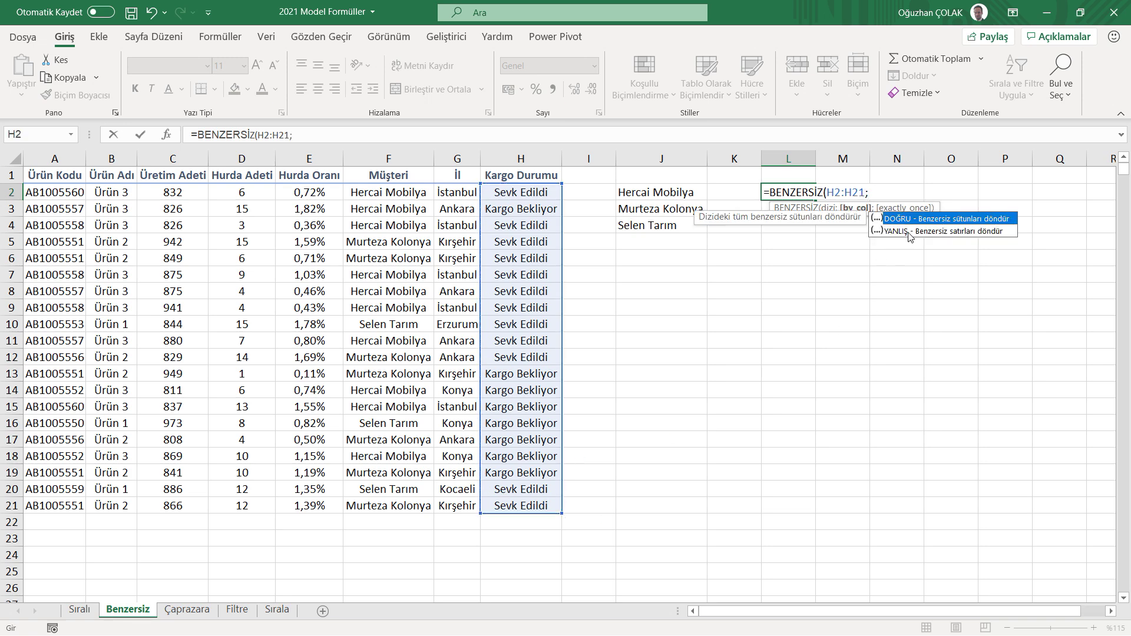
double_click(905, 232)
type(";")
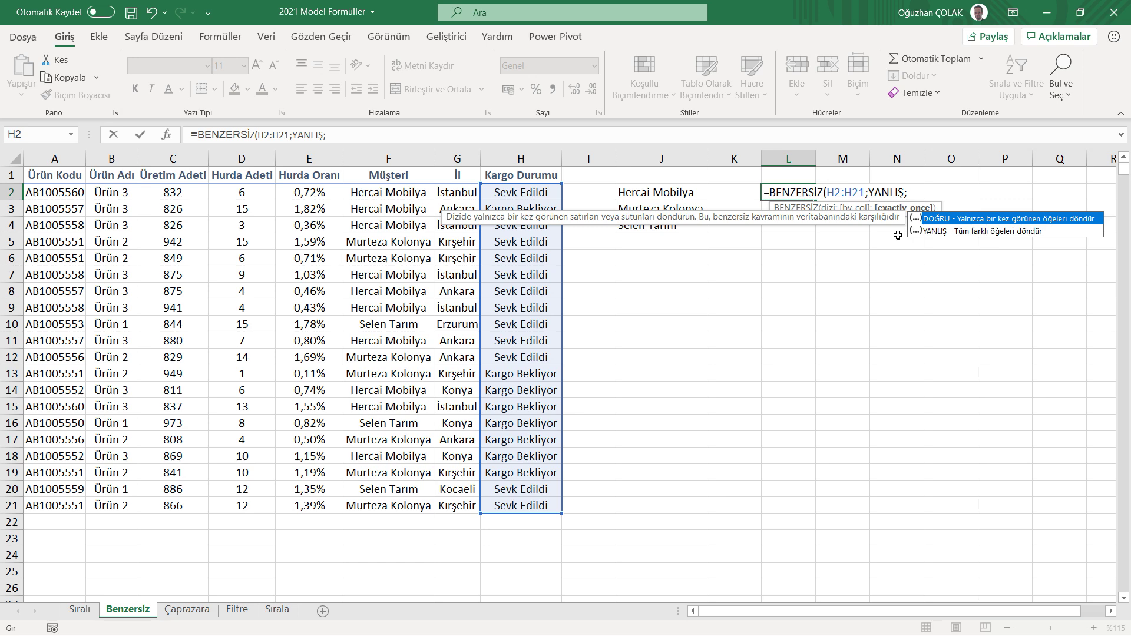
double_click(948, 232)
type(")")
key("Return")
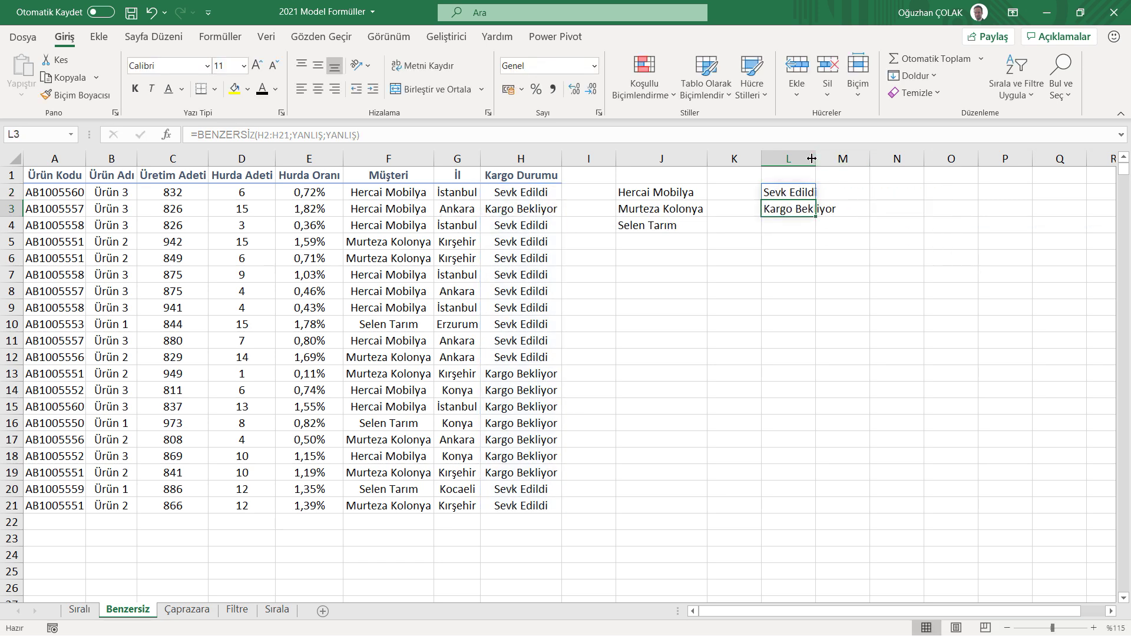
double_click(812, 158)
left_click_drag(791, 194, 790, 210)
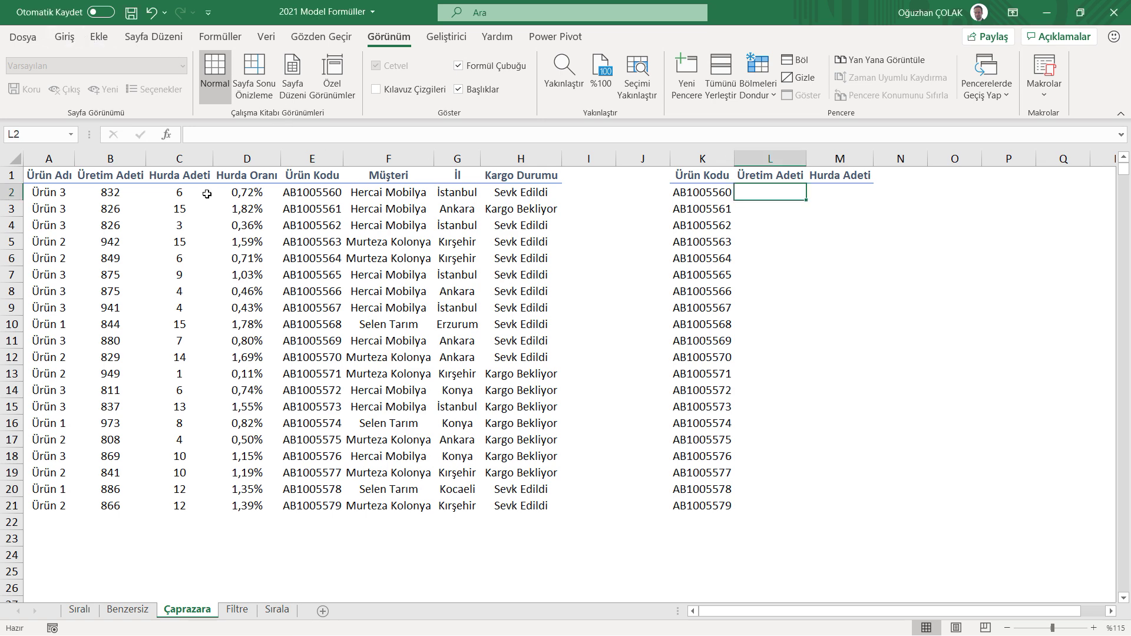
- Return to the Giriş ribbon tab and select the first product codes in column K
key("alt+h")
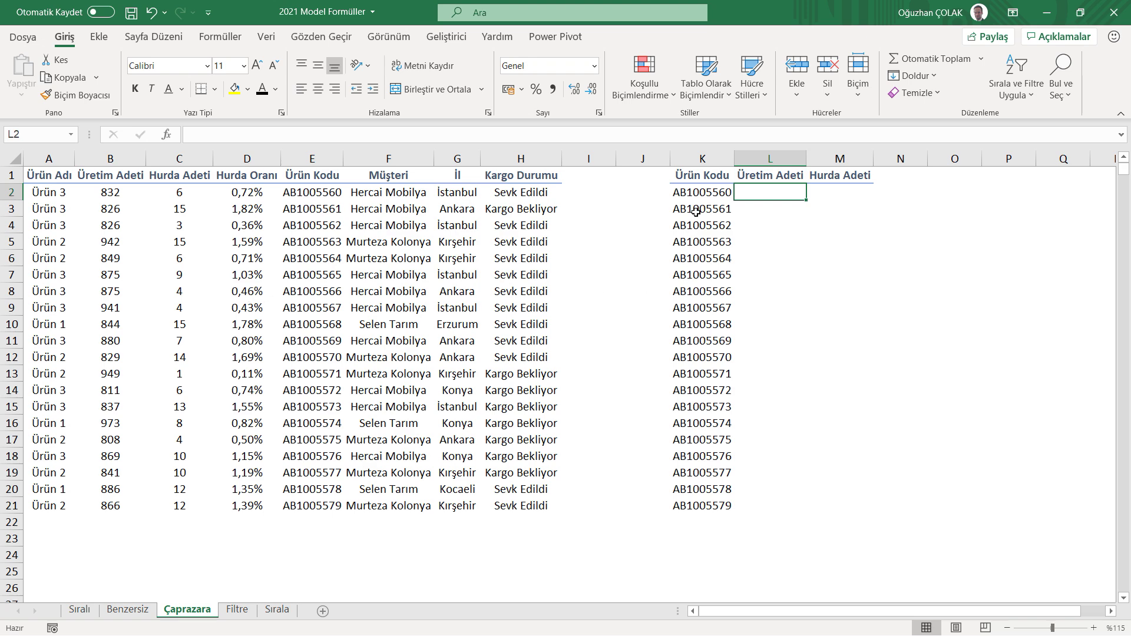
left_click_drag(703, 196, 710, 276)
- Copy product codes K2:K8 to reshuffle the list, then begin an ÇAPRAZARA formula in L2
key("ctrl+c")
left_click(822, 420)
key("Escape")
left_click_drag(702, 193, 710, 276)
key("ctrl+c")
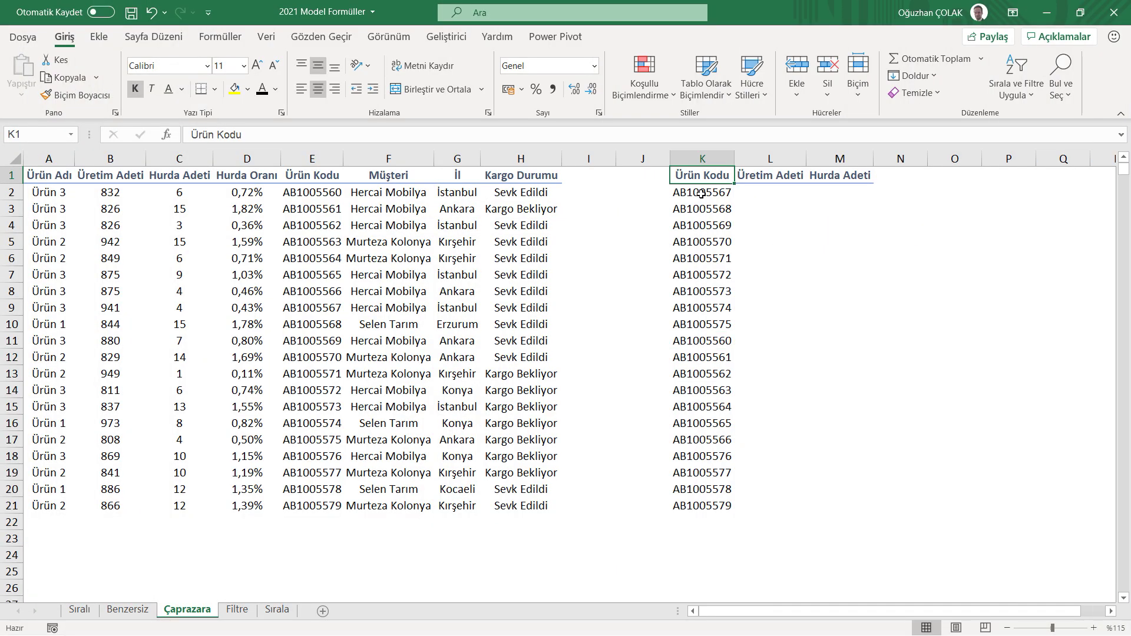
mouse_move(702, 192)
left_mouse_down()
mouse_move(700, 551)
mouse_move(698, 508)
left_mouse_up()
left_click_drag(313, 192, 328, 507)
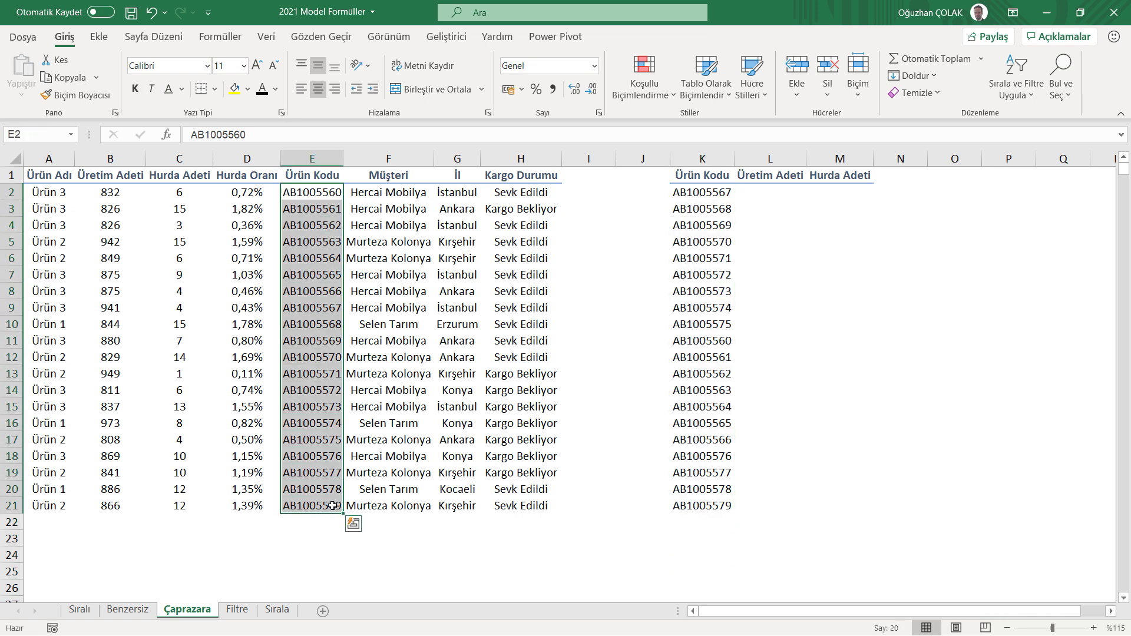
left_click(769, 195)
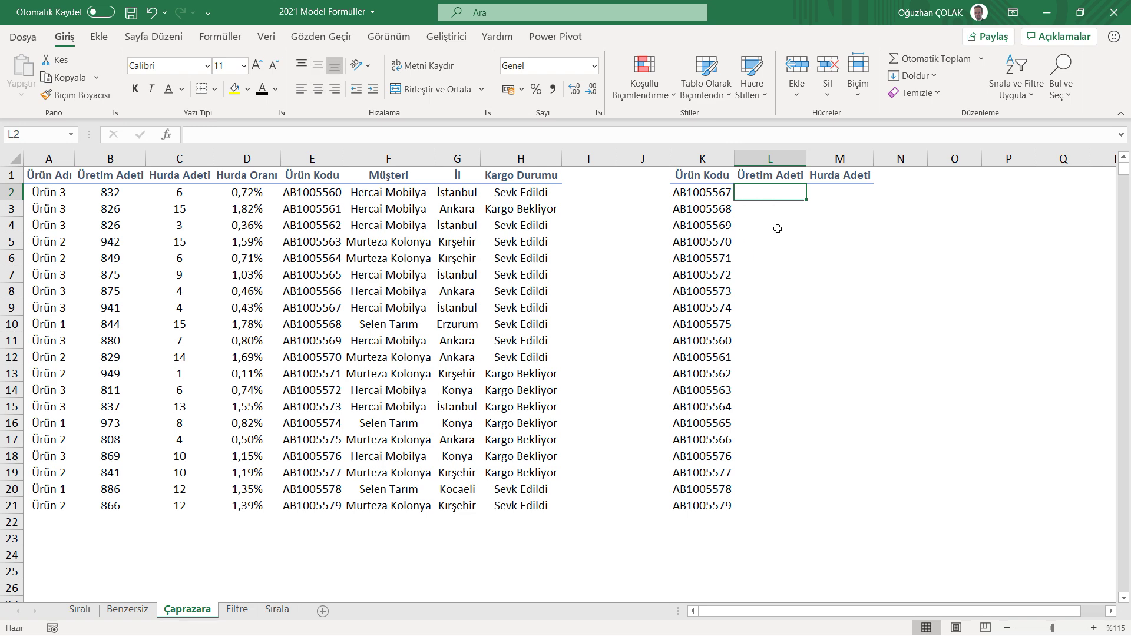
type("=çapraz")
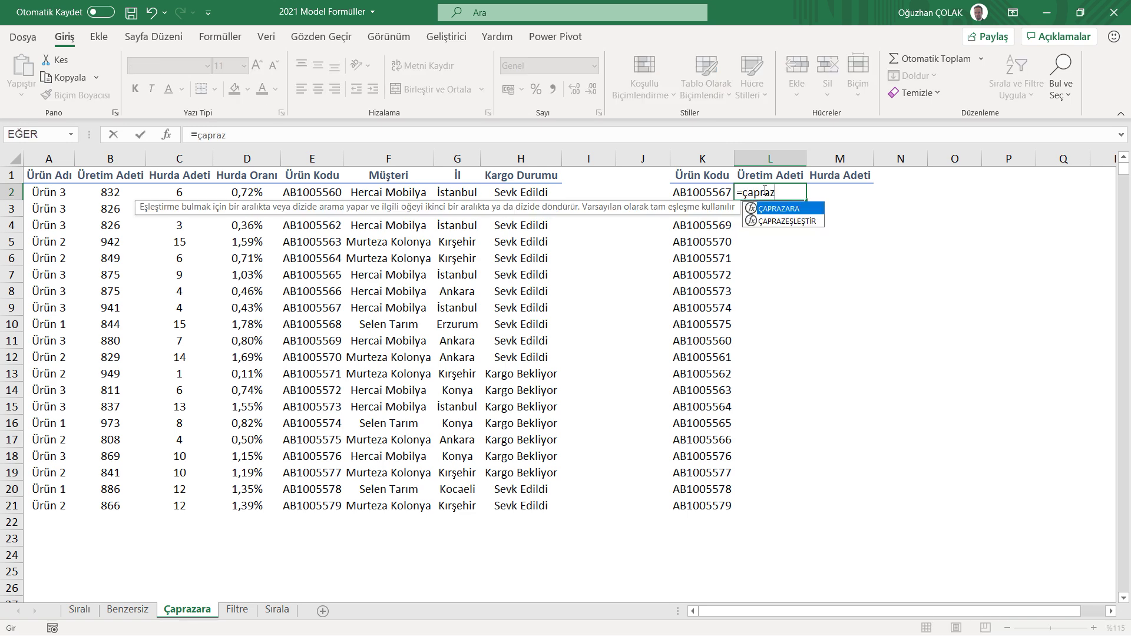
type("ara")
- Enter =ÇAPRAZARA(K2;E:E;B:B;"";0;1) in L2 to look up the code's Üretim Adeti
key("Tab")
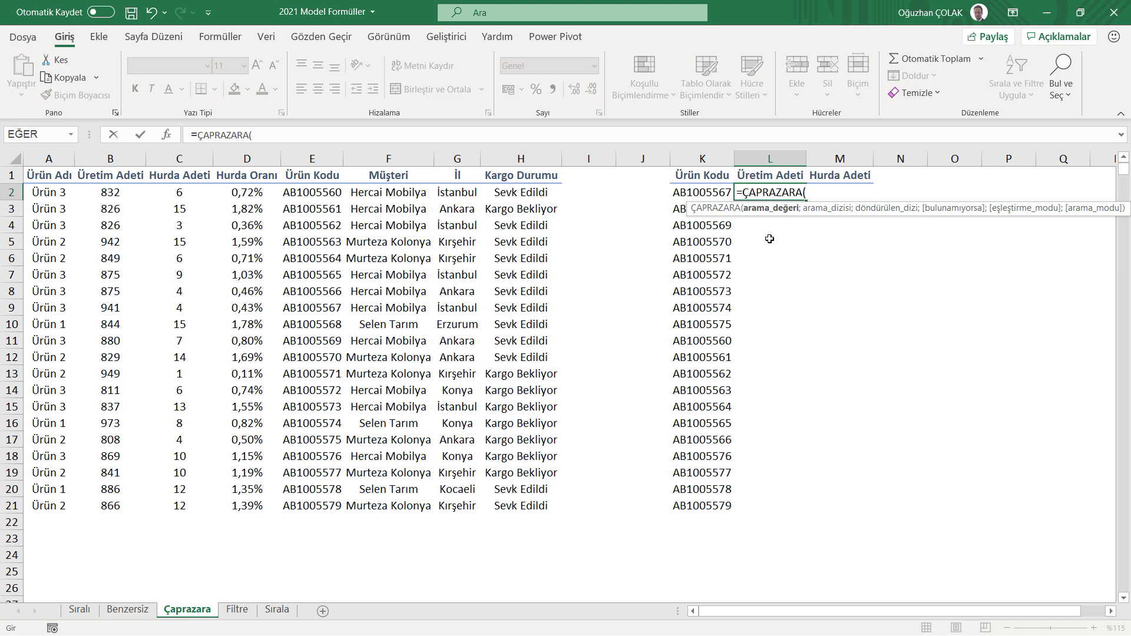
left_click(704, 193)
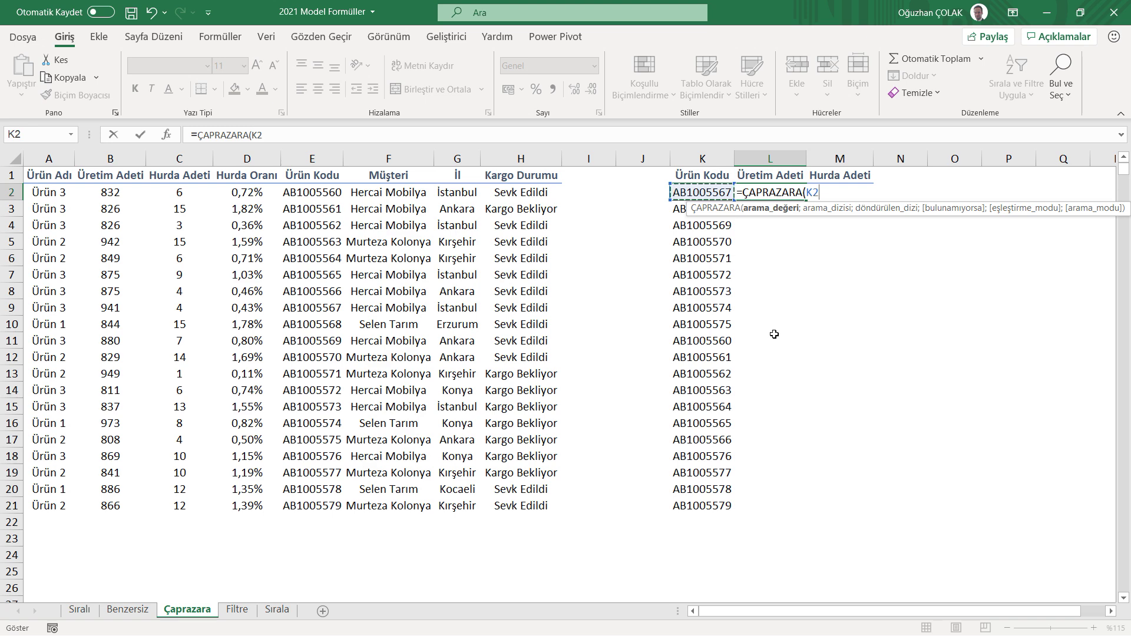
type(";")
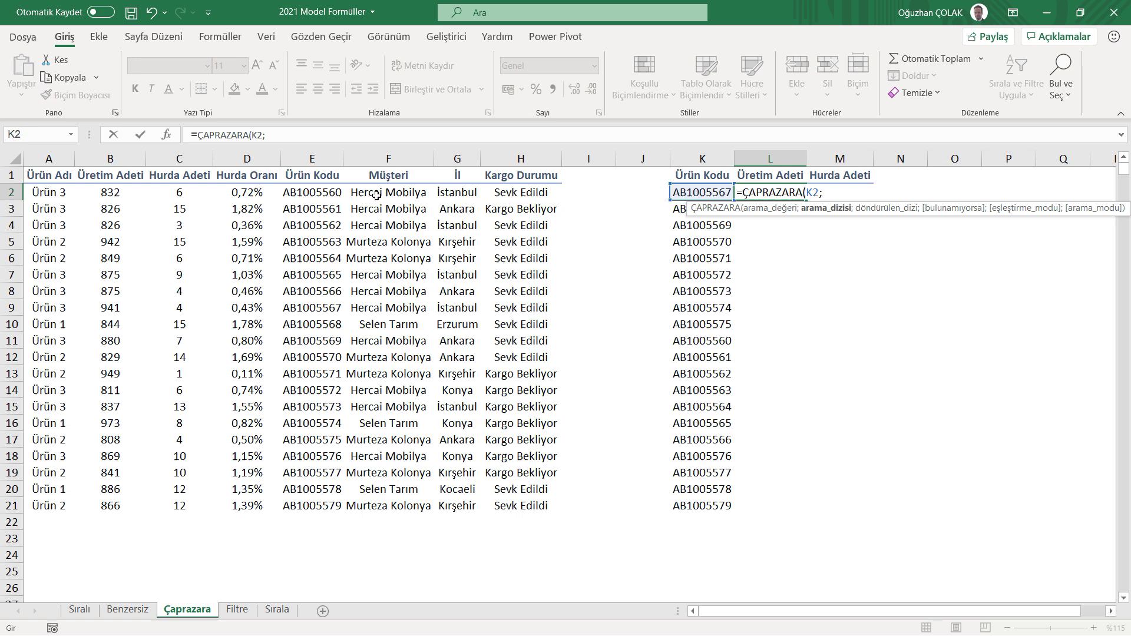
left_click(311, 157)
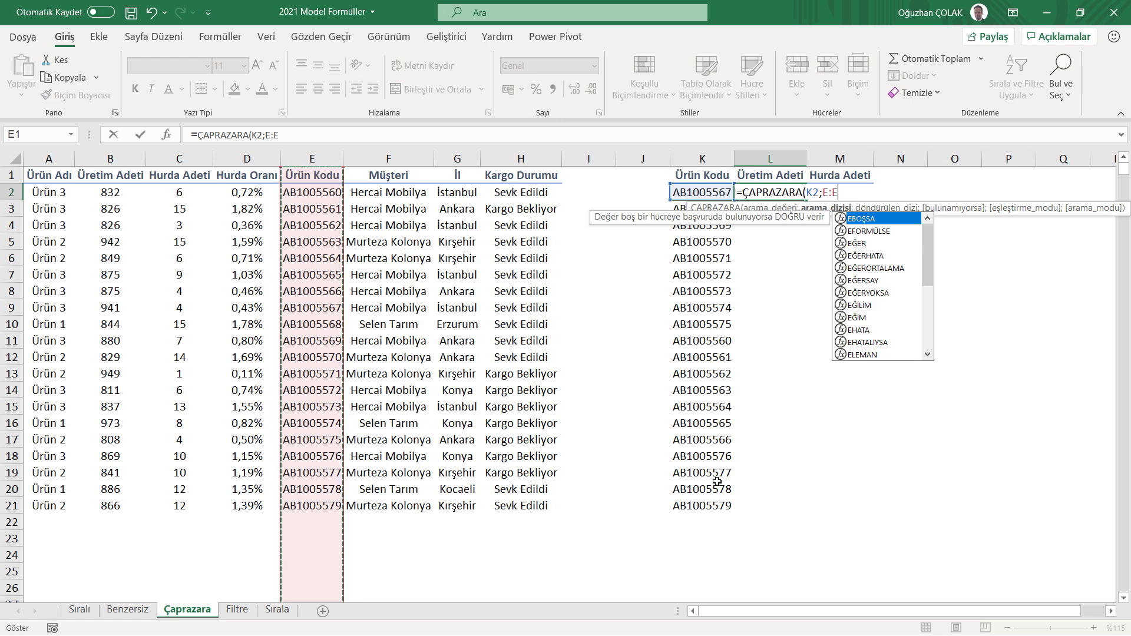
type(";")
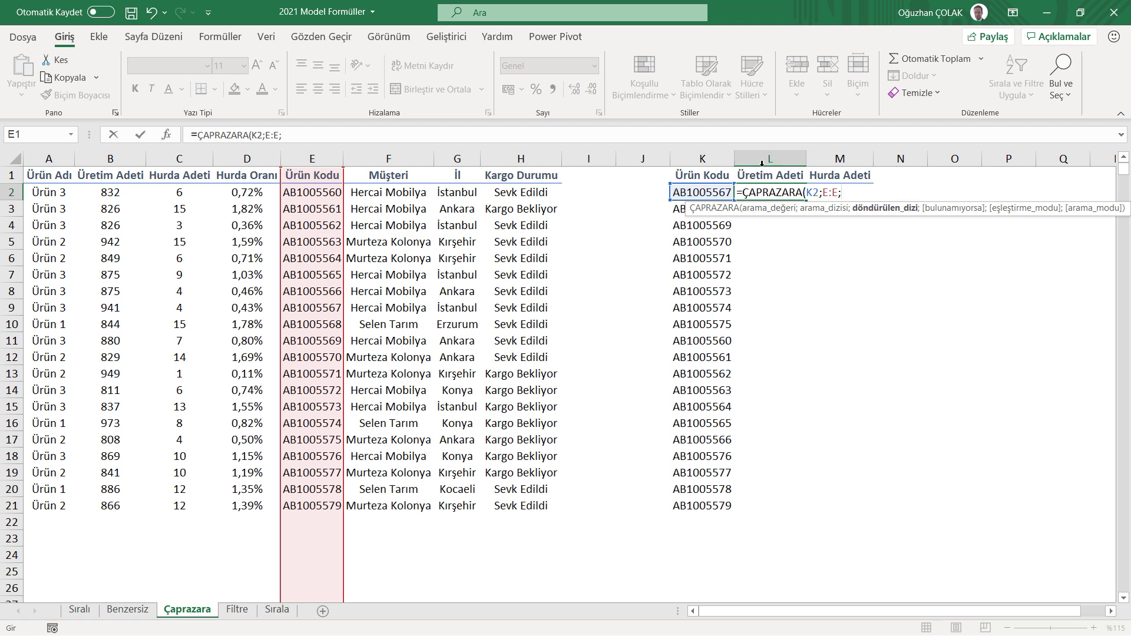
left_click(109, 157)
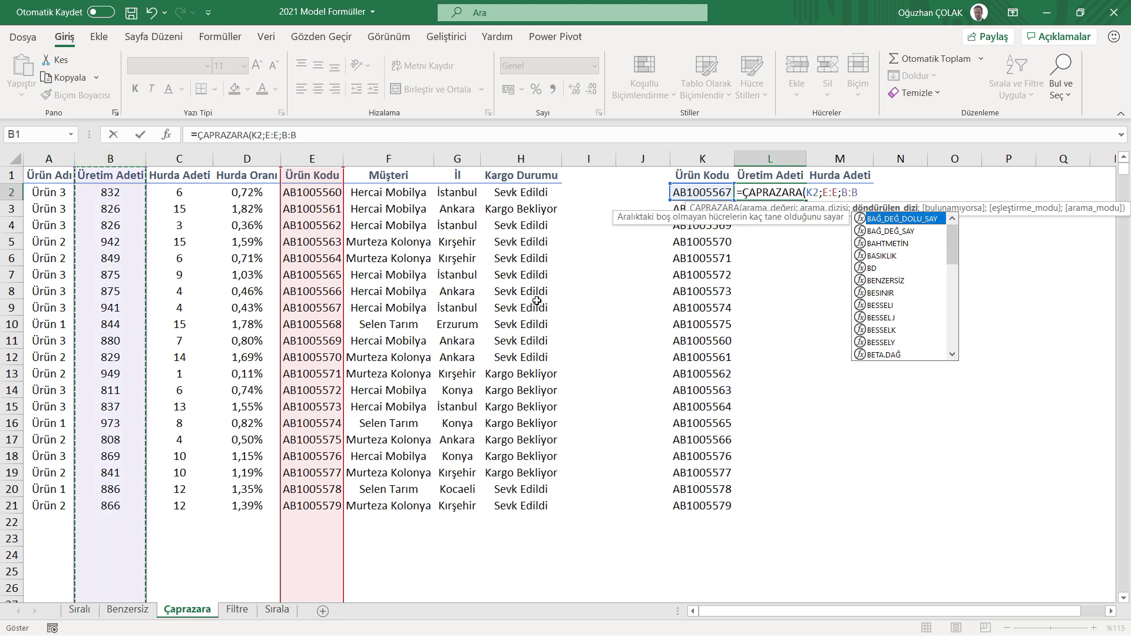
type(";\"\"")
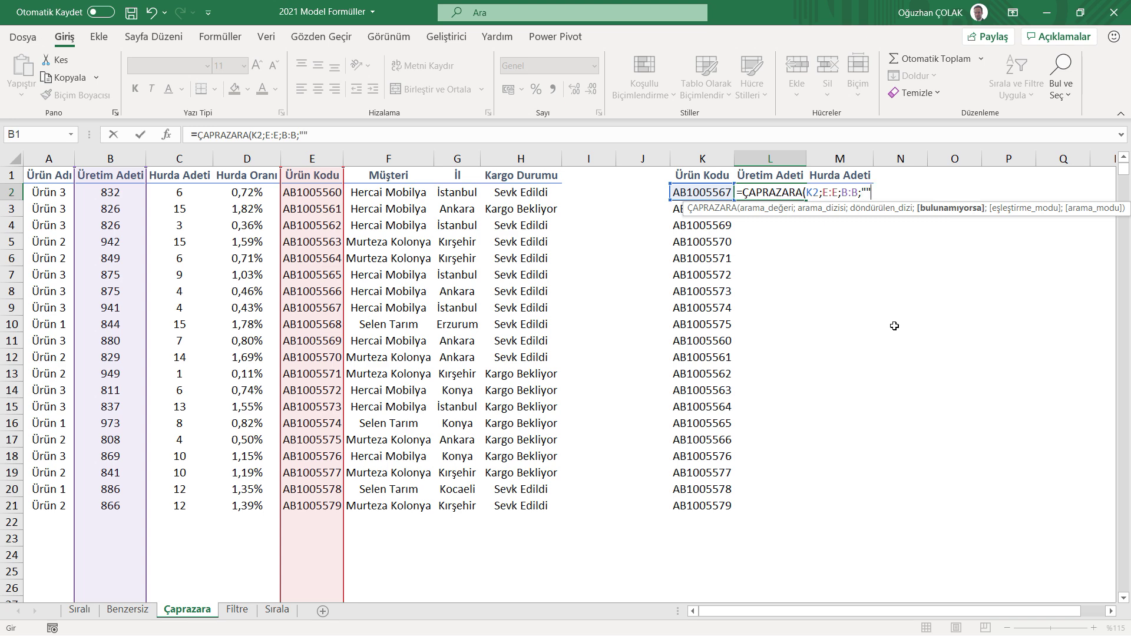
type(";")
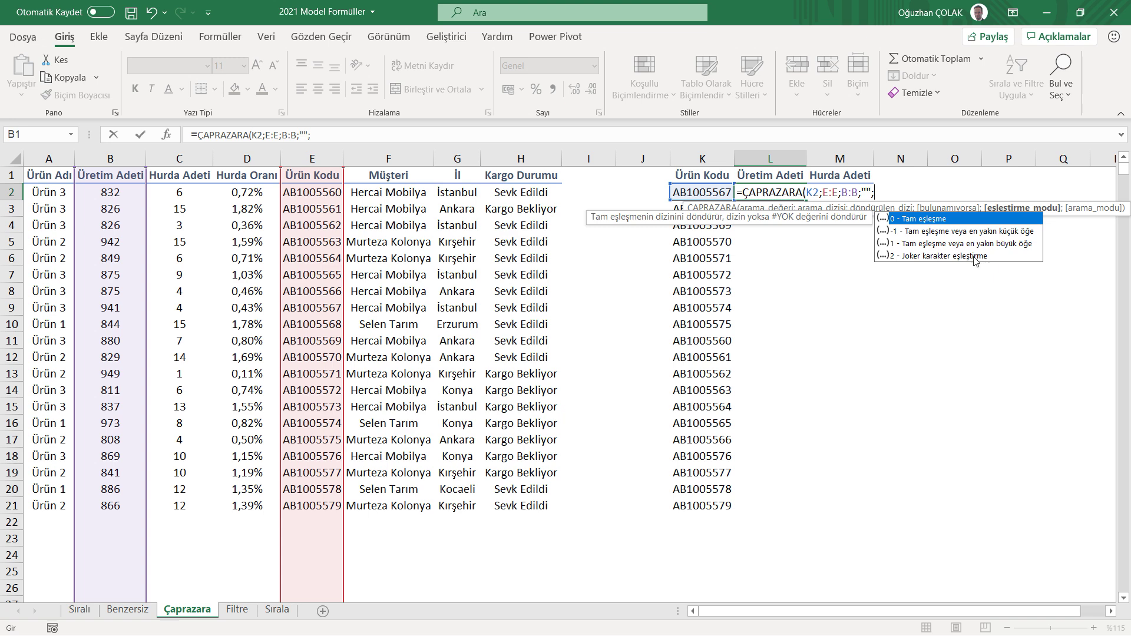
double_click(943, 222)
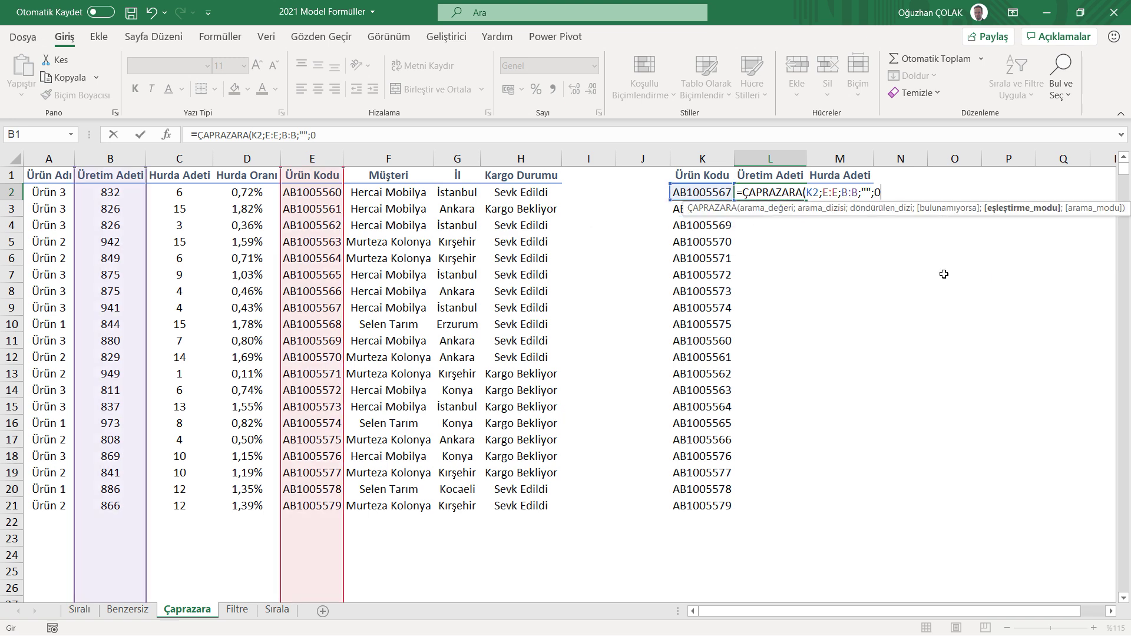
type(";")
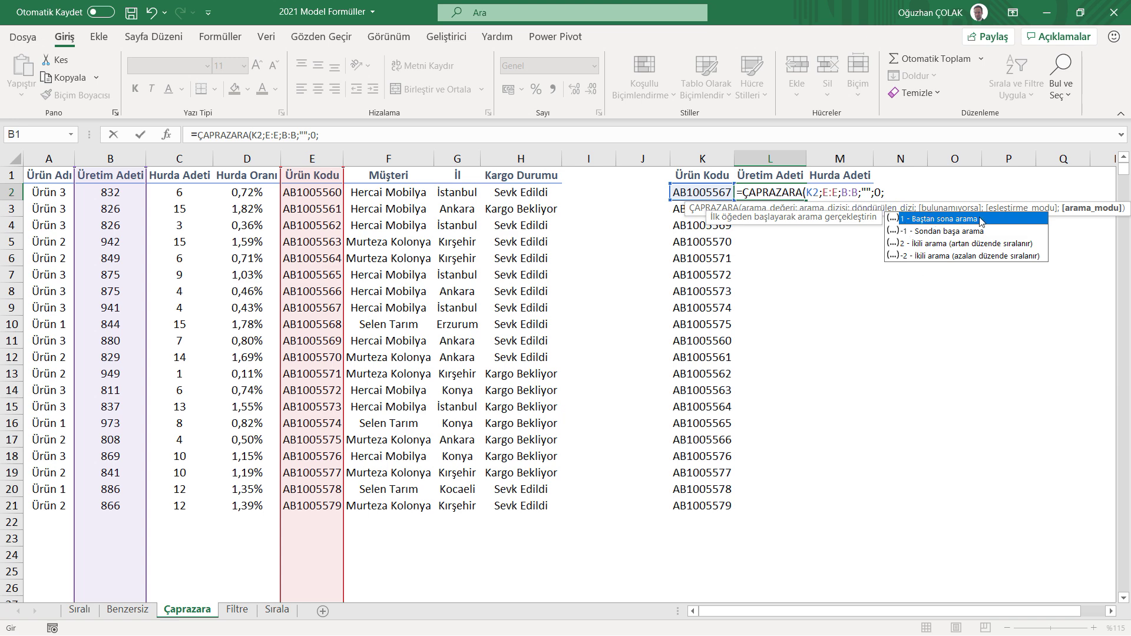
double_click(950, 220)
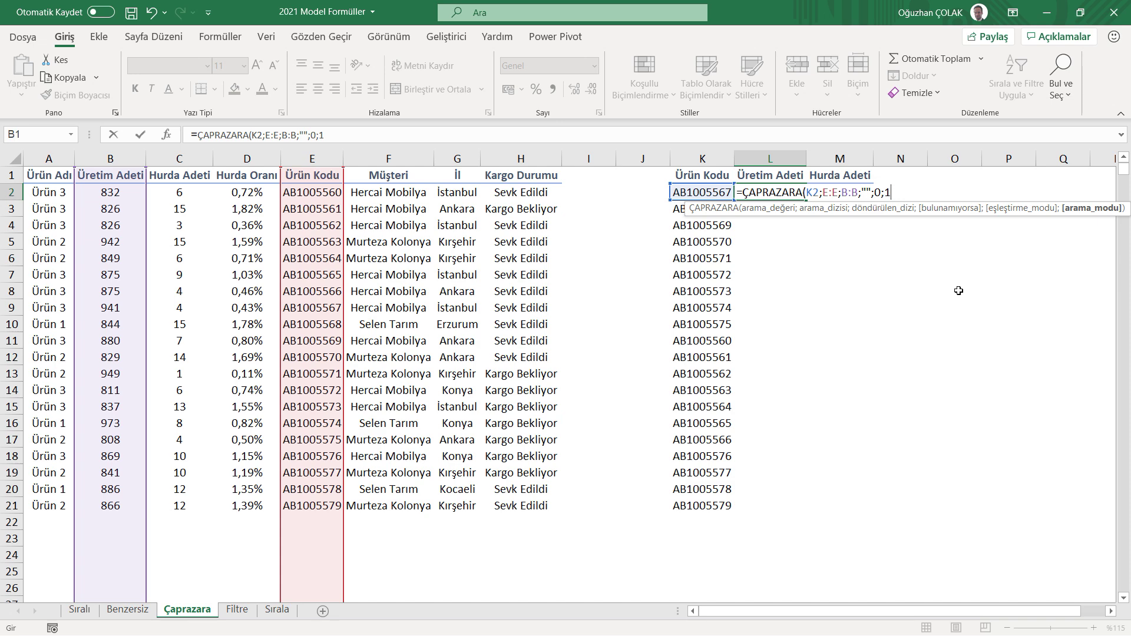
type(")")
key("Return")
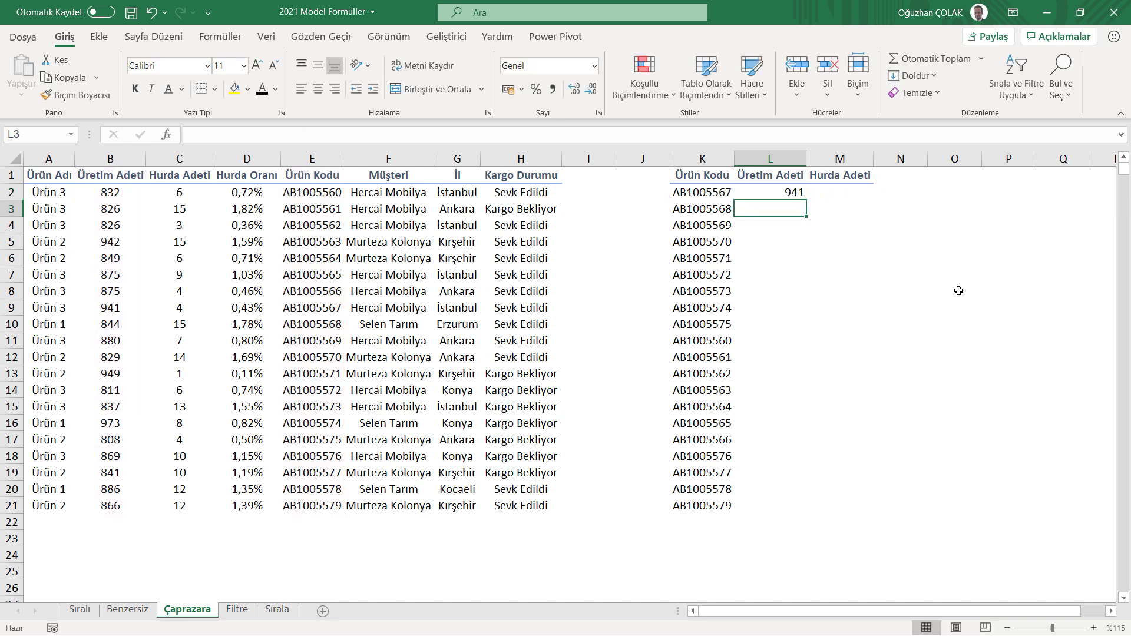
- Fill the ÇAPRAZARA lookup formula down from L2 to L21
left_click(762, 193)
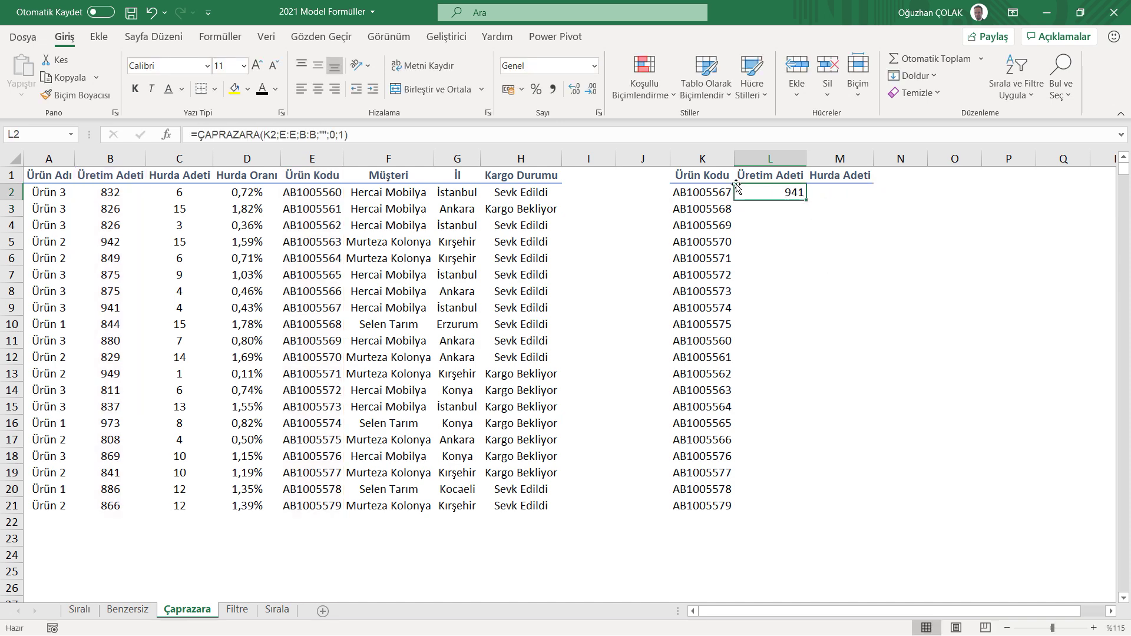
double_click(805, 201)
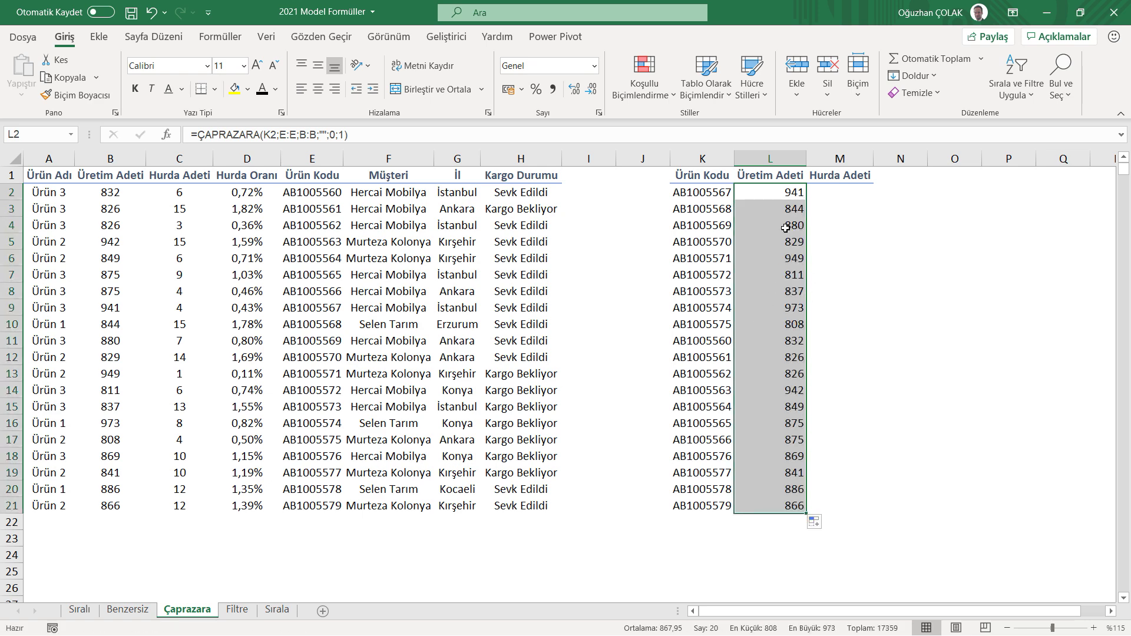
left_click(819, 194)
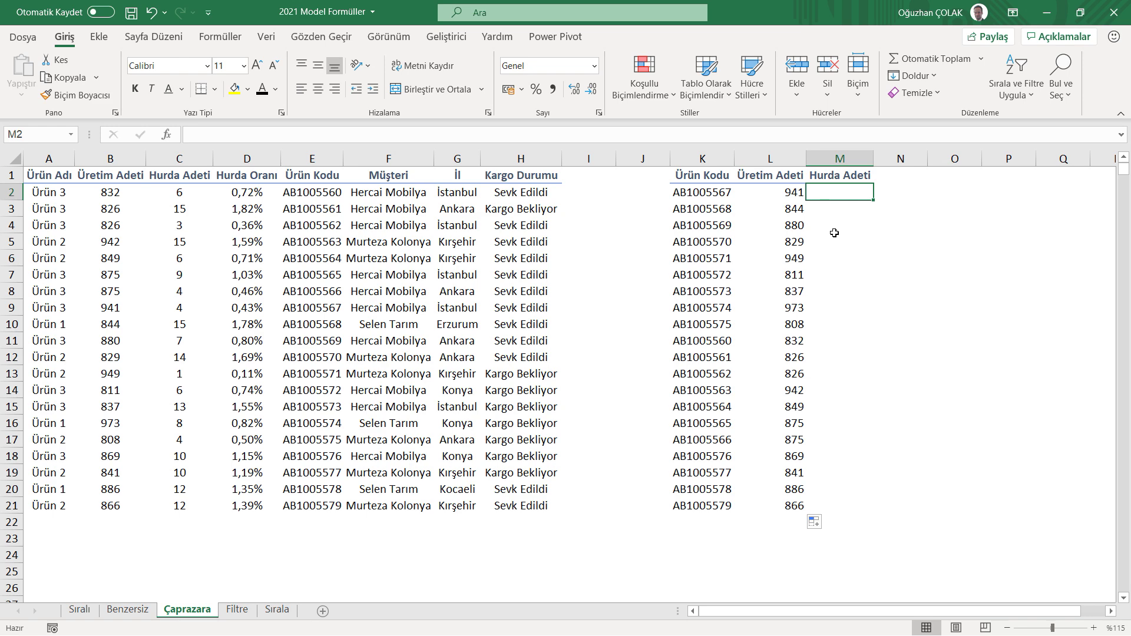
- Start an ÇAPRAZARA lookup in M2 looking up K2 in column E and returning column C
type("=çapra")
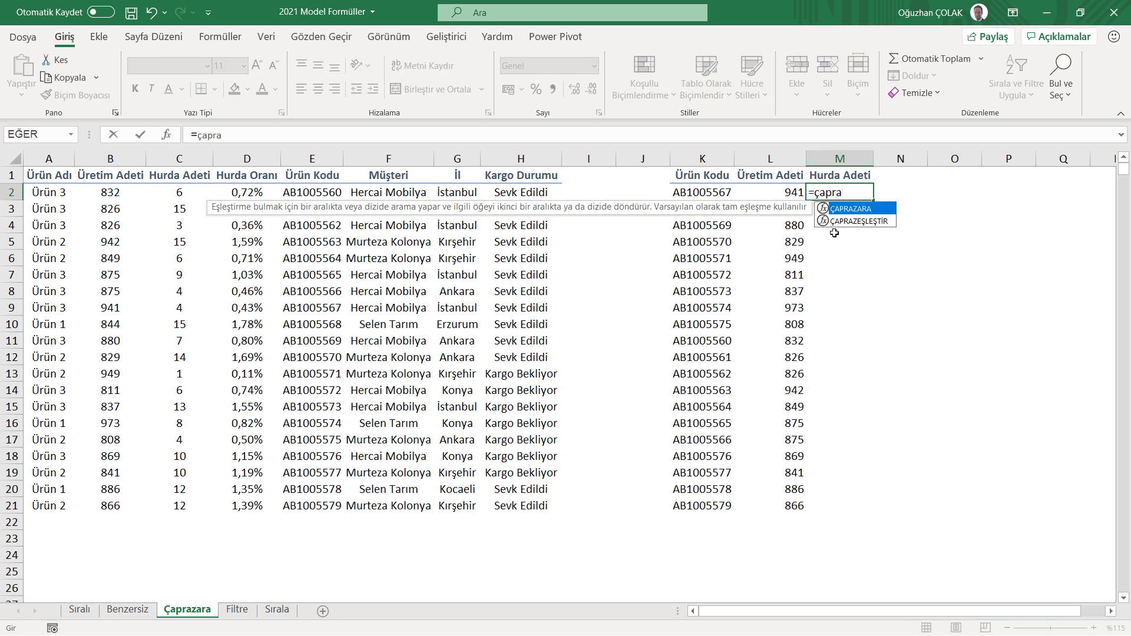
key("Tab")
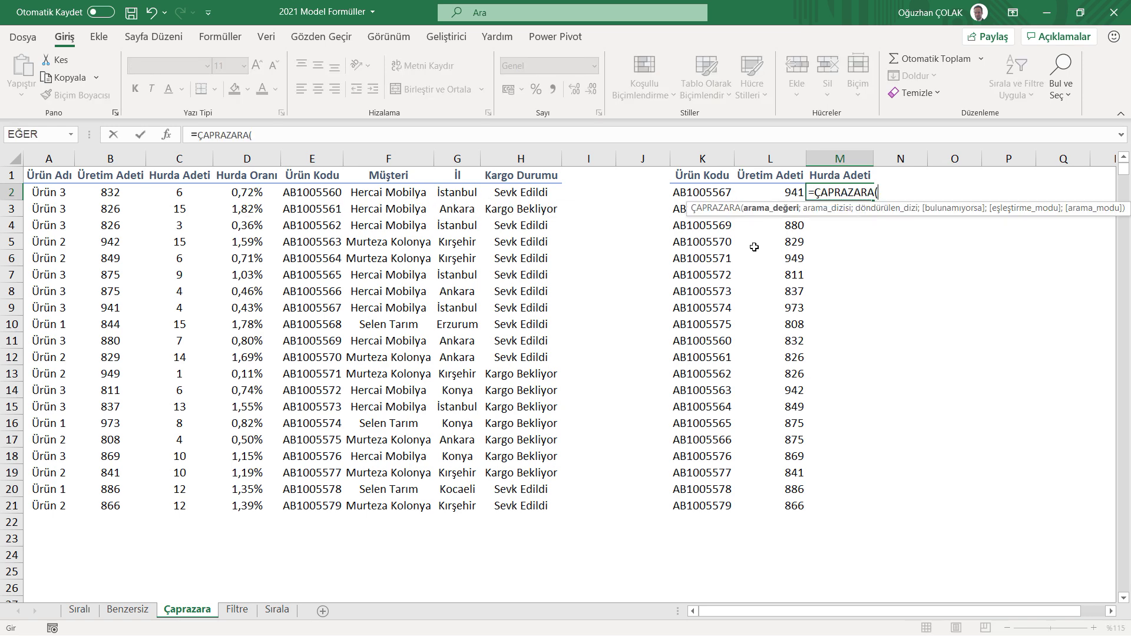
left_click(683, 194)
type(";")
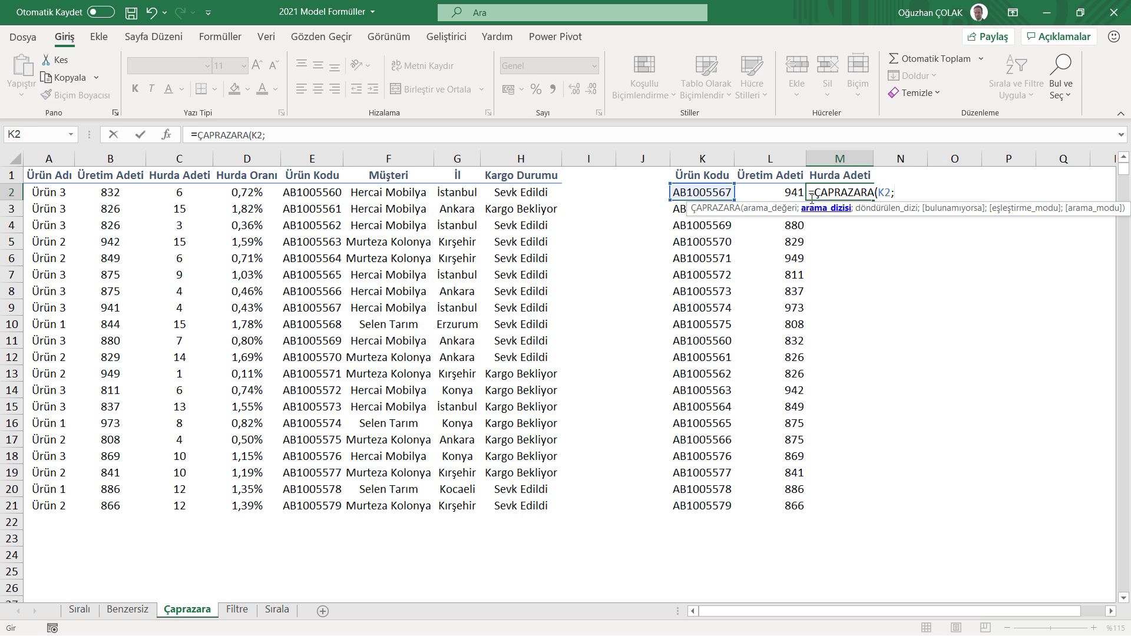
left_click(312, 158)
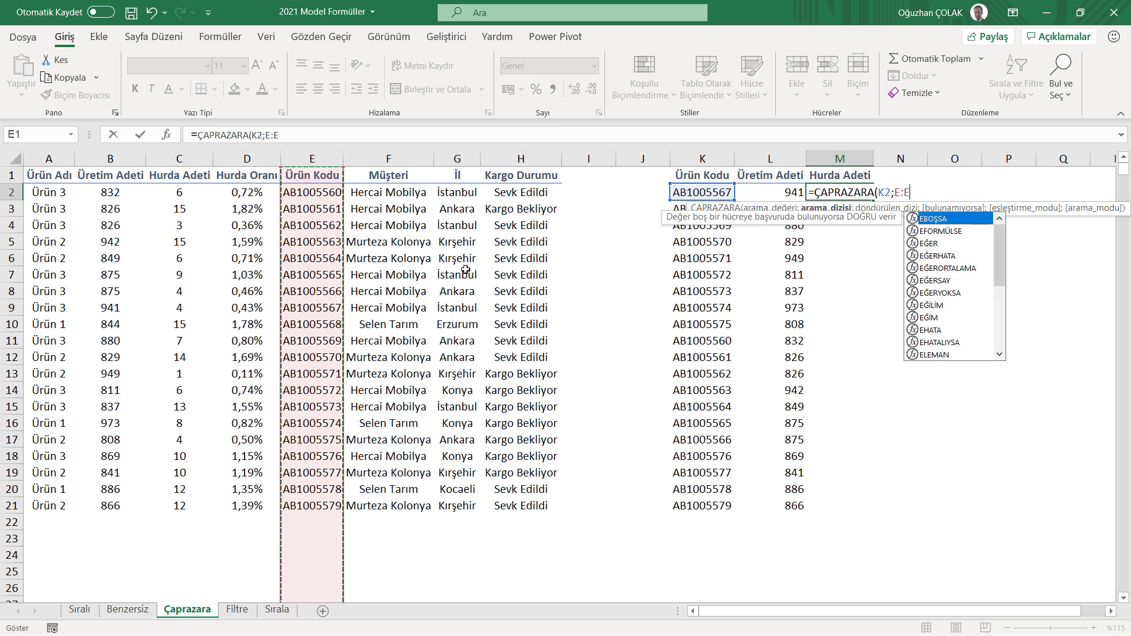
type(";")
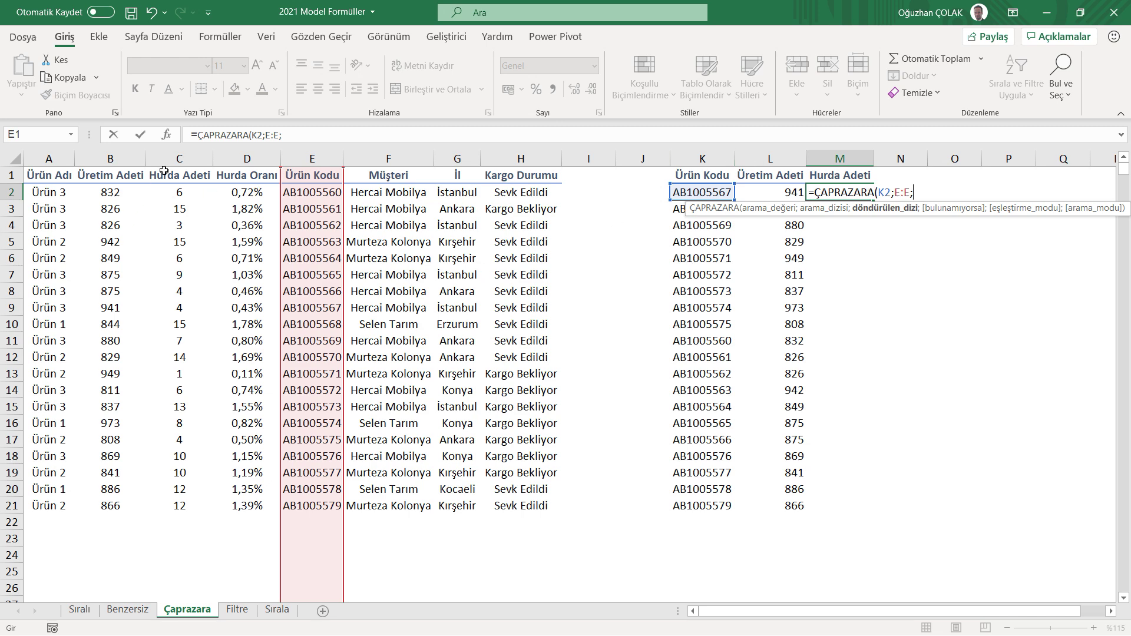
left_click(186, 156)
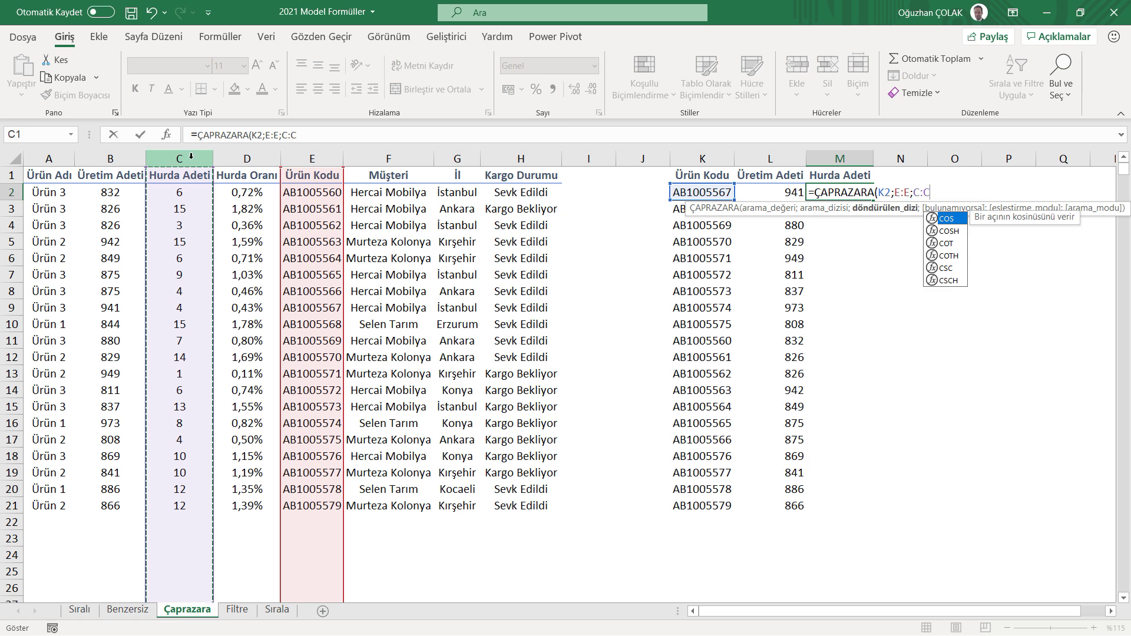
type(";\"\";")
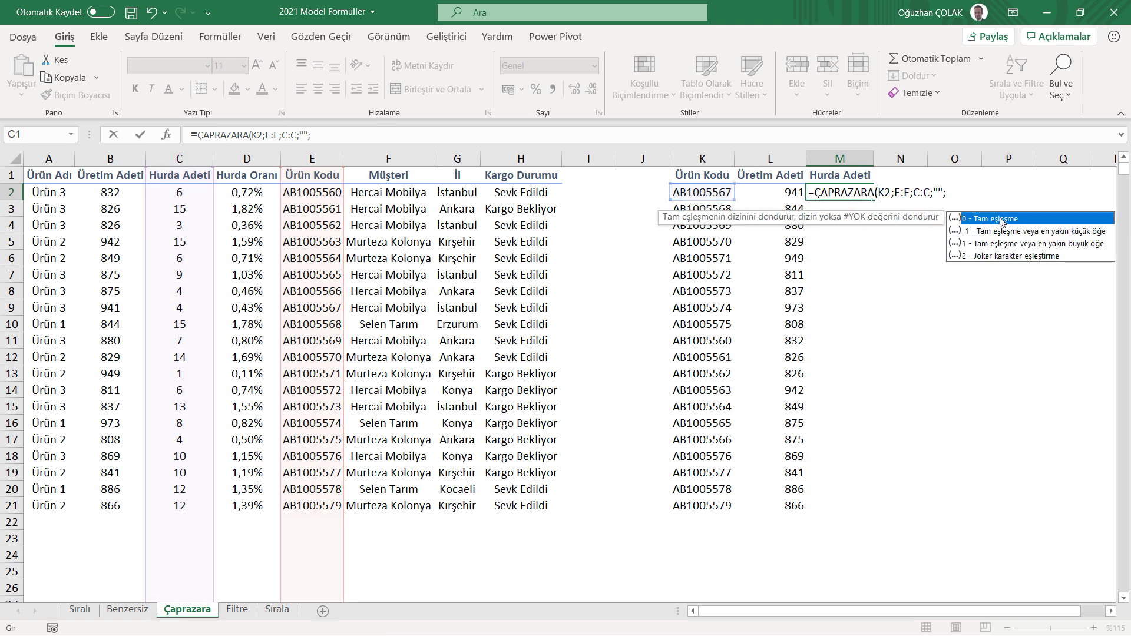
- Use exact match and last-to-first search in the lookup, then fill it down to M21
double_click(996, 220)
type(";")
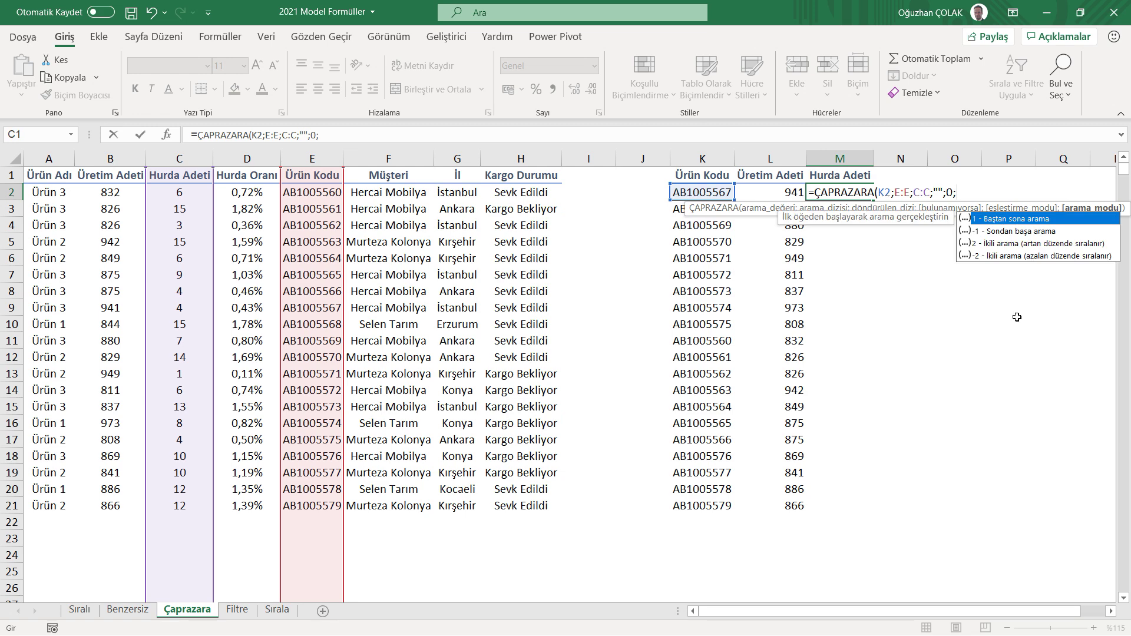
double_click(1008, 232)
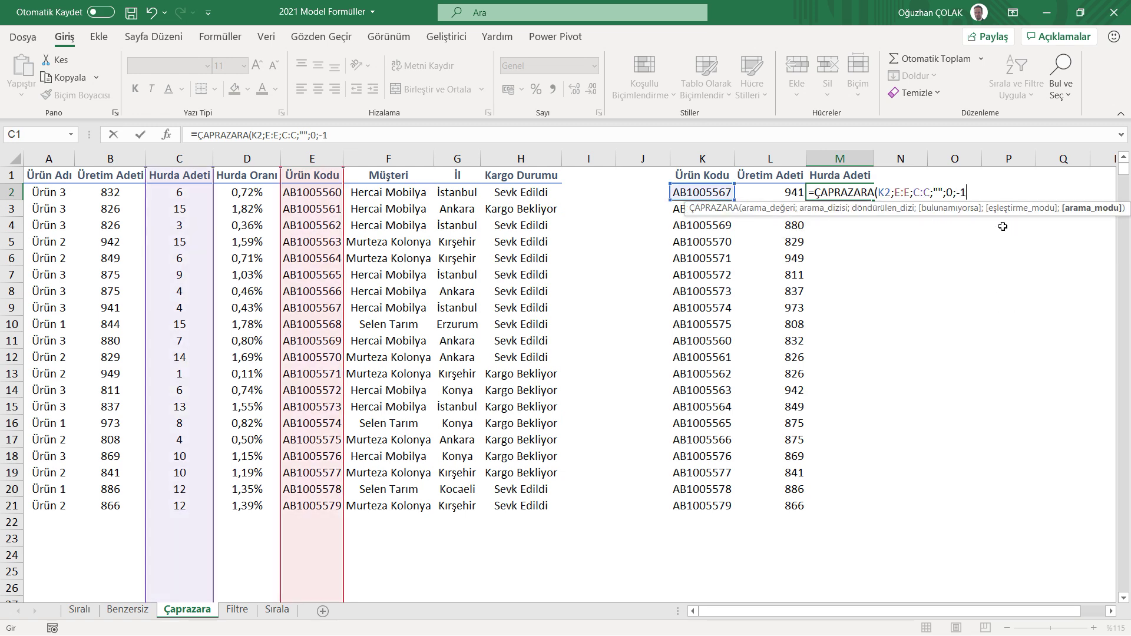
key("Return")
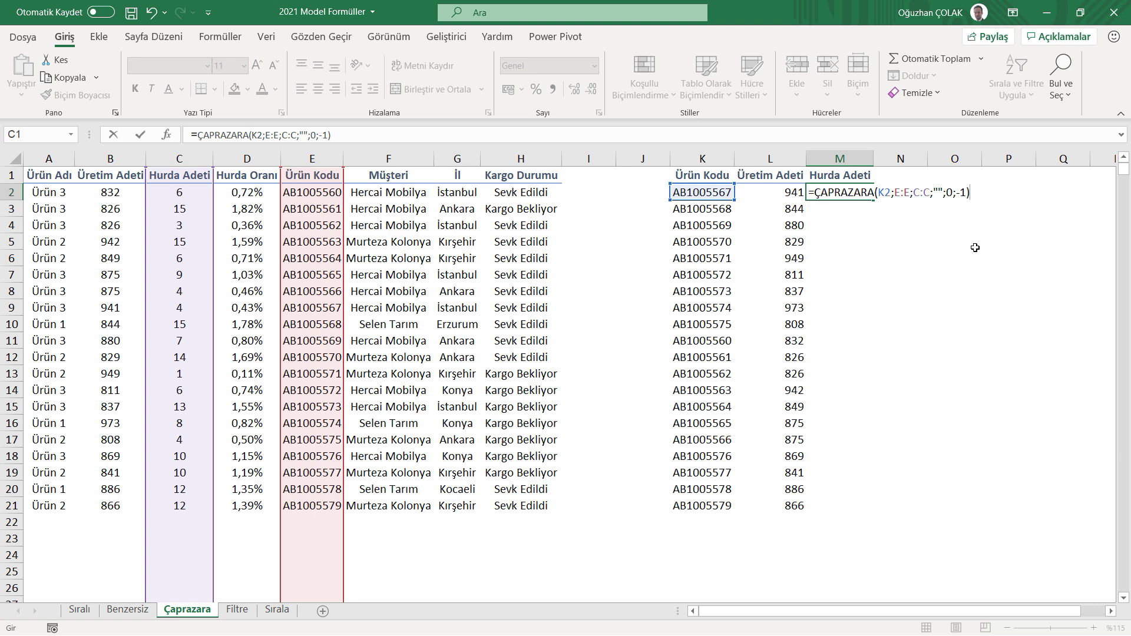
left_click(867, 191)
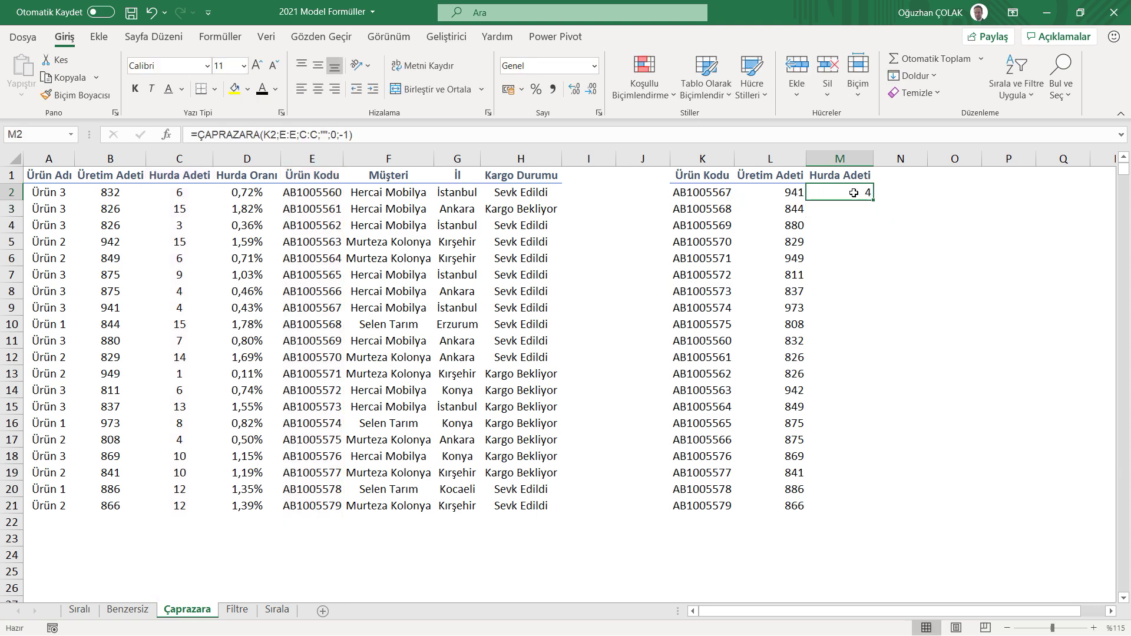
double_click(873, 200)
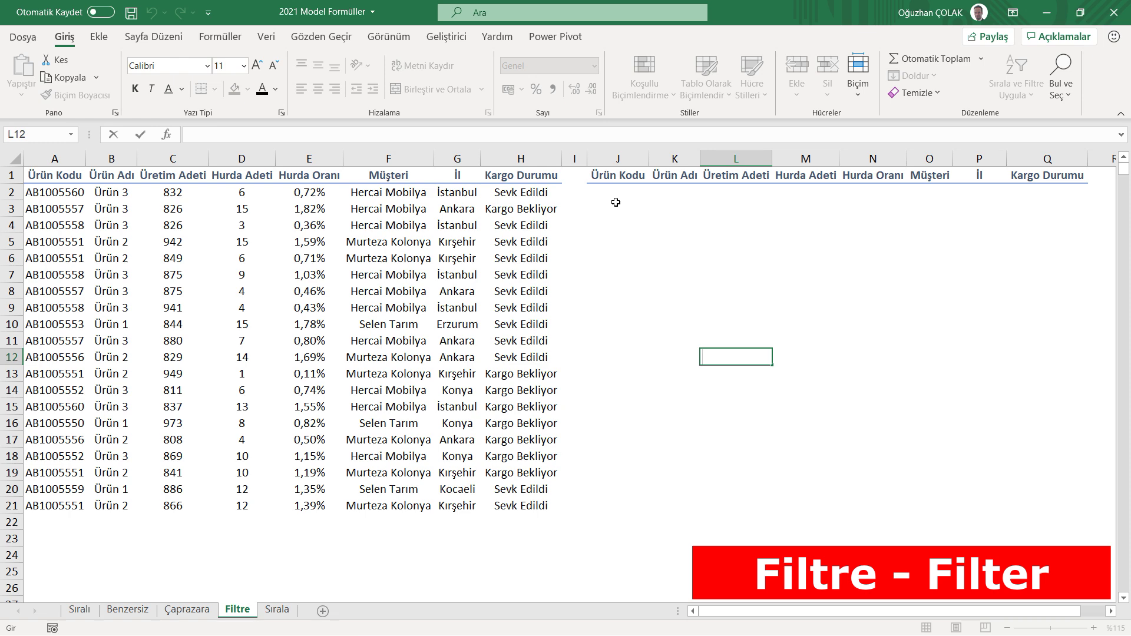
- Enter =FİLTRE(A2:H21;H2:H21="Sevk Edildi";"") in J2 to spill the 13 shipped rows
left_click(608, 192)
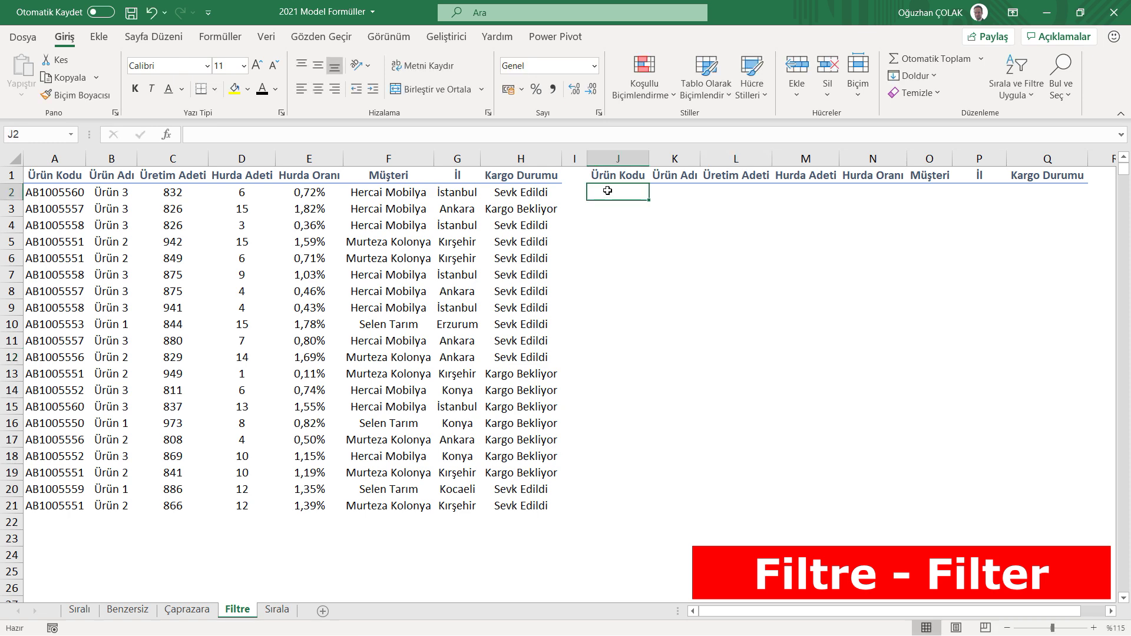
type("=")
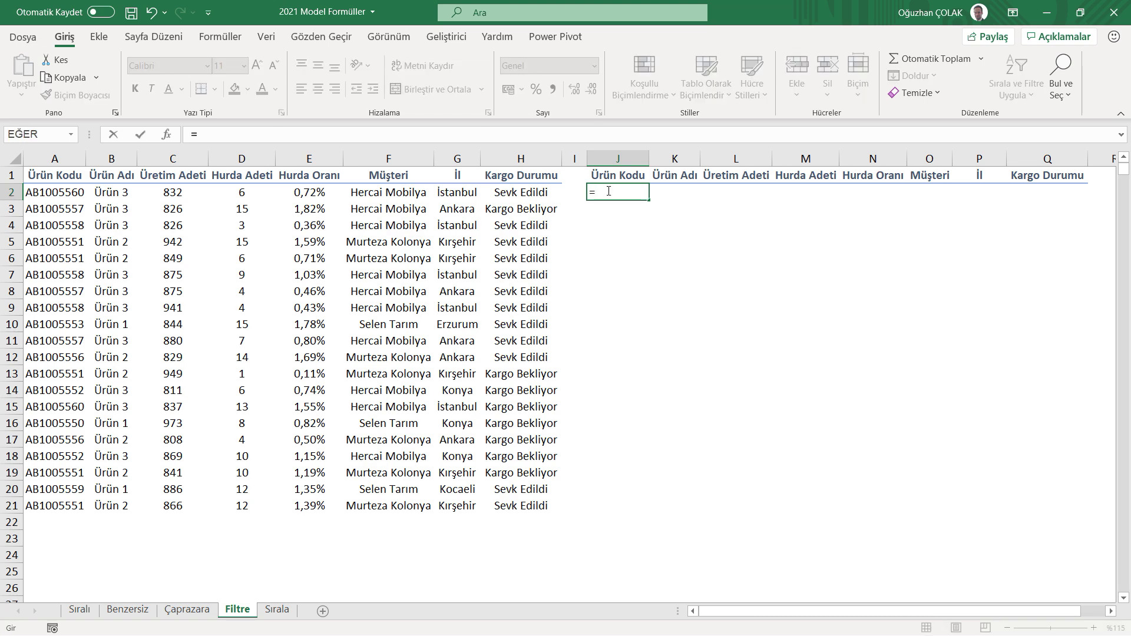
type("filtre")
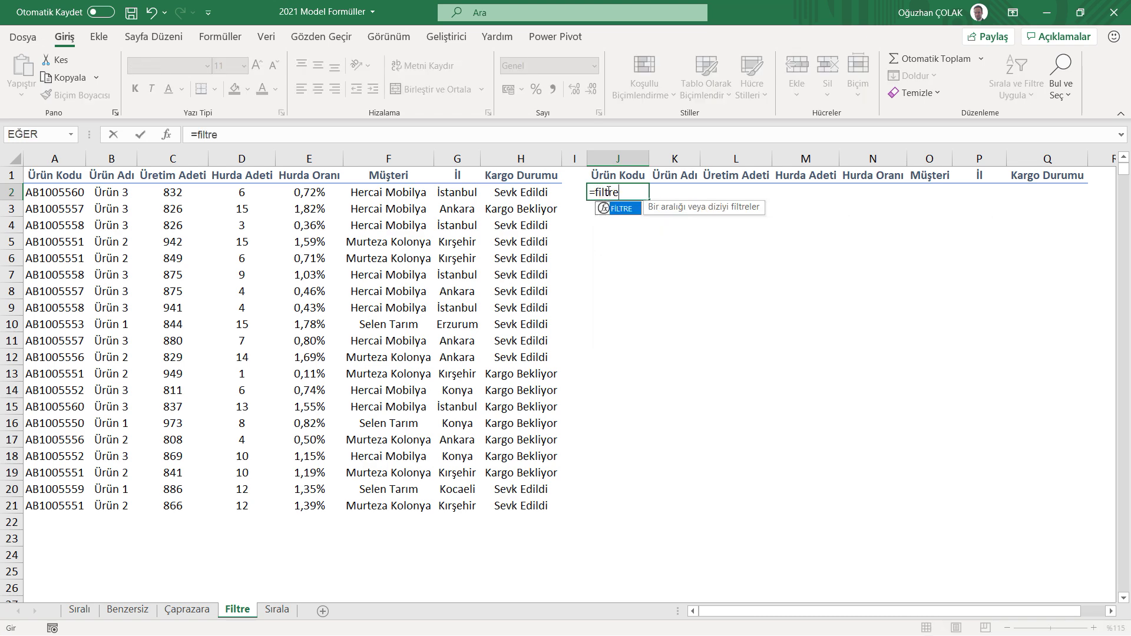
key("Tab")
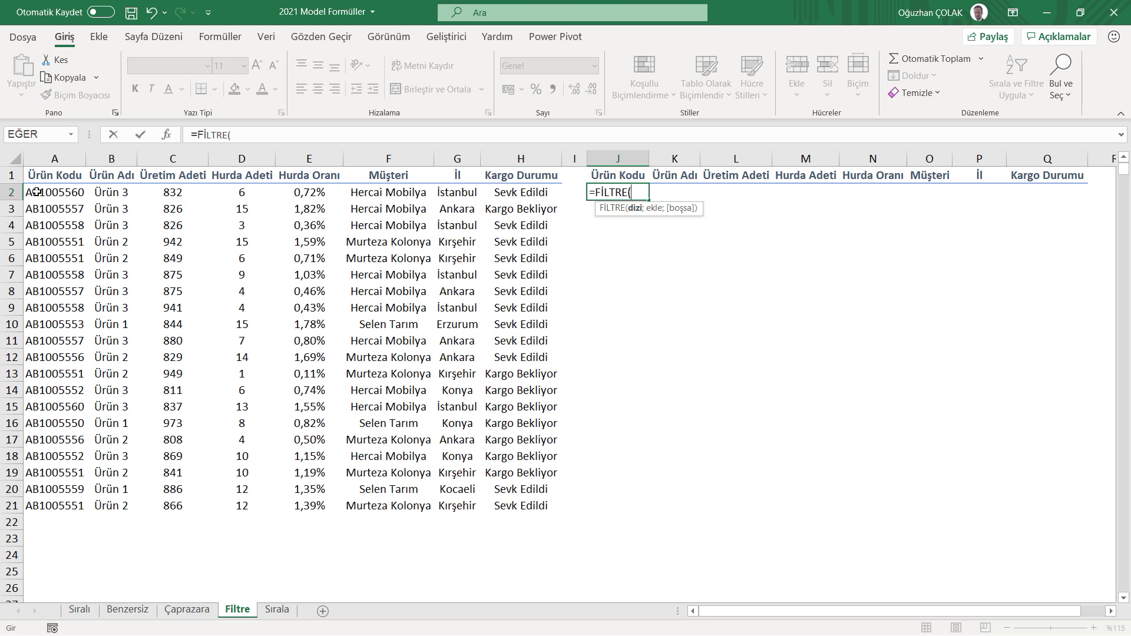
left_click_drag(37, 193, 510, 505)
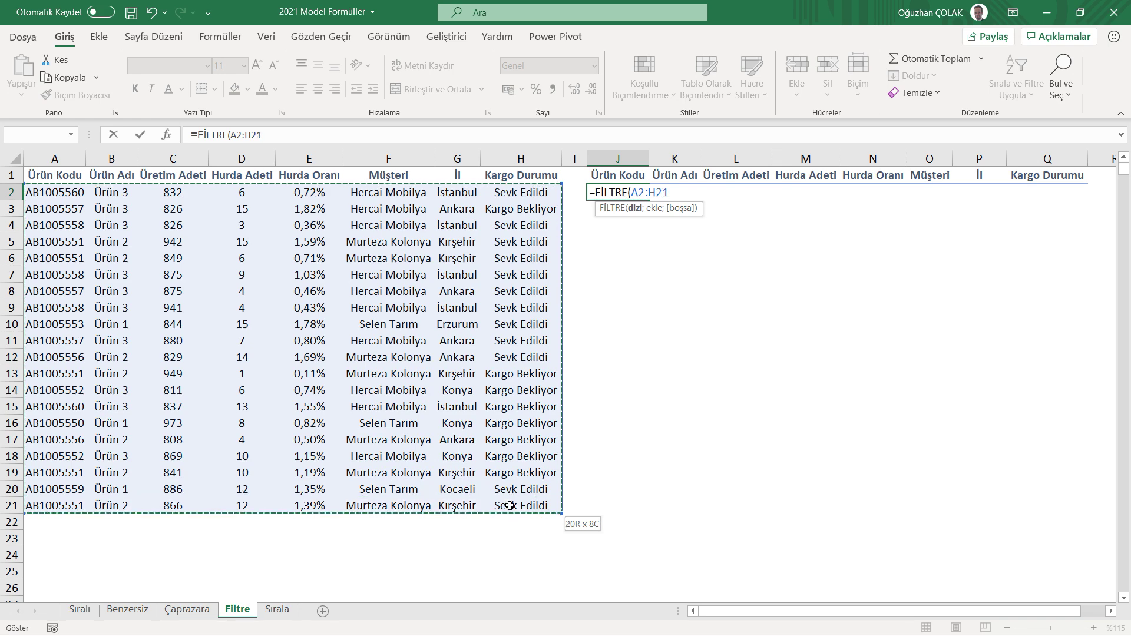
type(";")
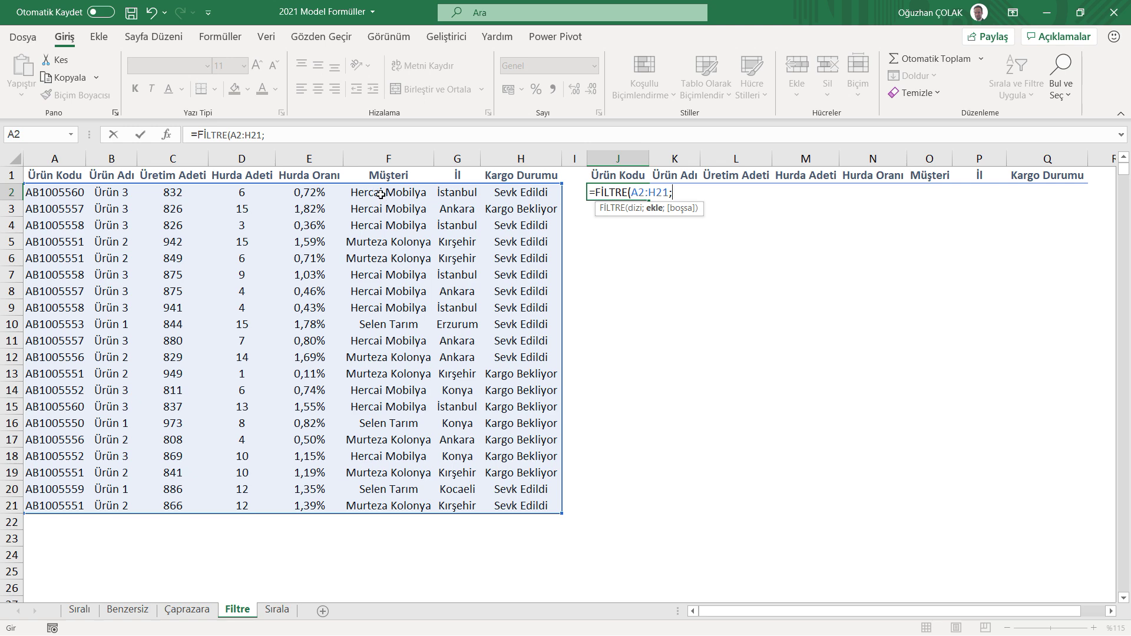
left_click_drag(526, 192, 519, 501)
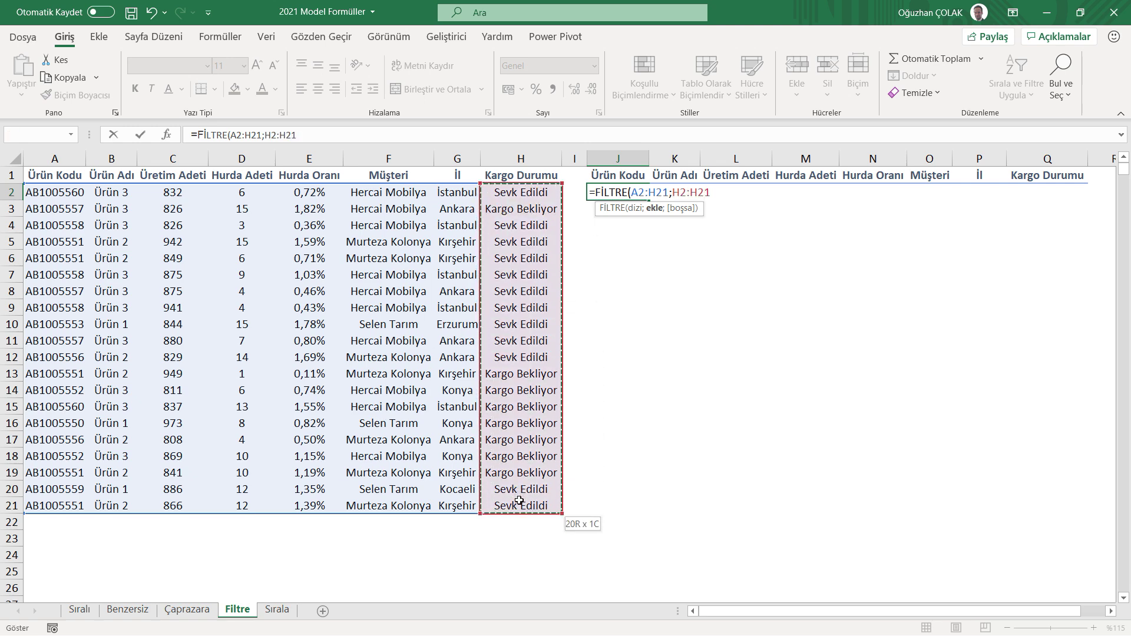
left_click_drag(519, 502, 518, 499)
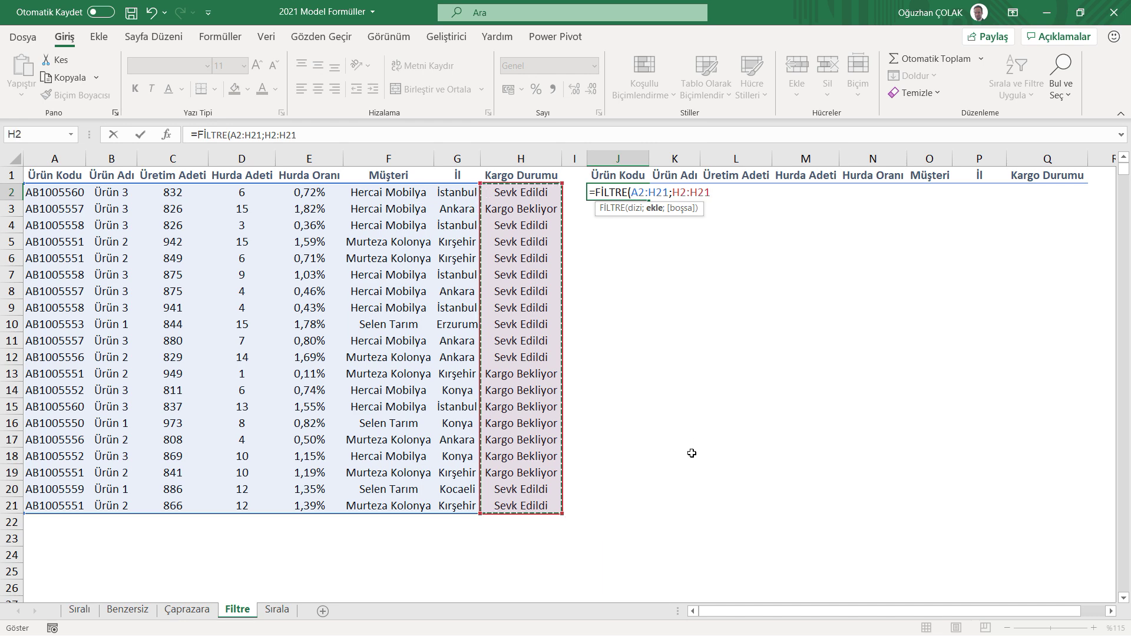
type("=")
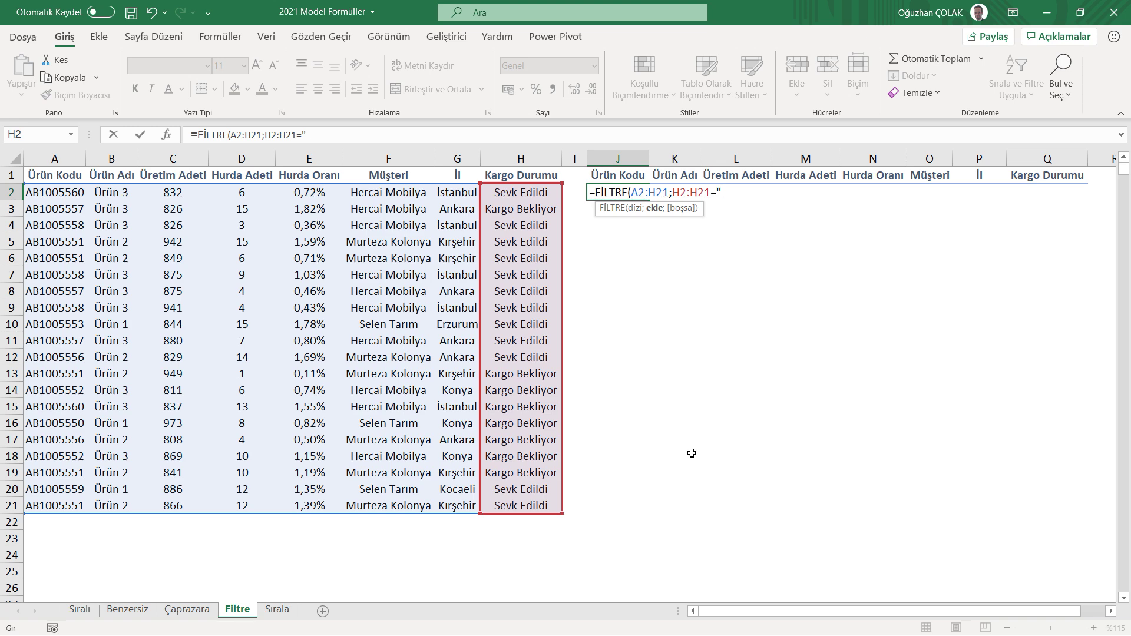
type("vk Edi")
type("ldi\";")
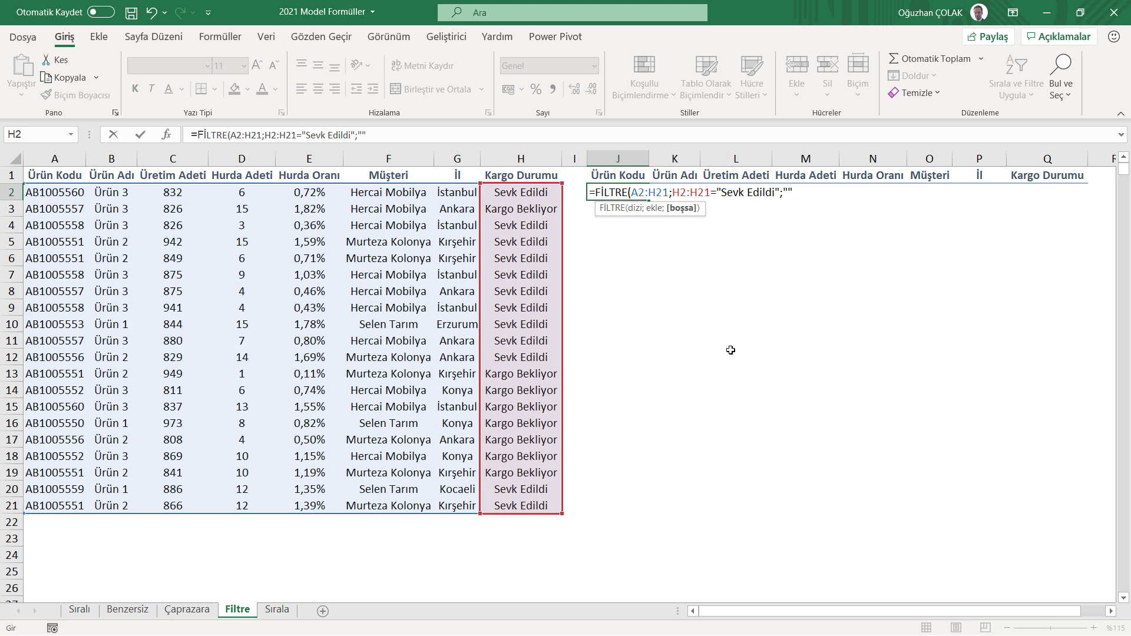
type(" )")
key("Return")
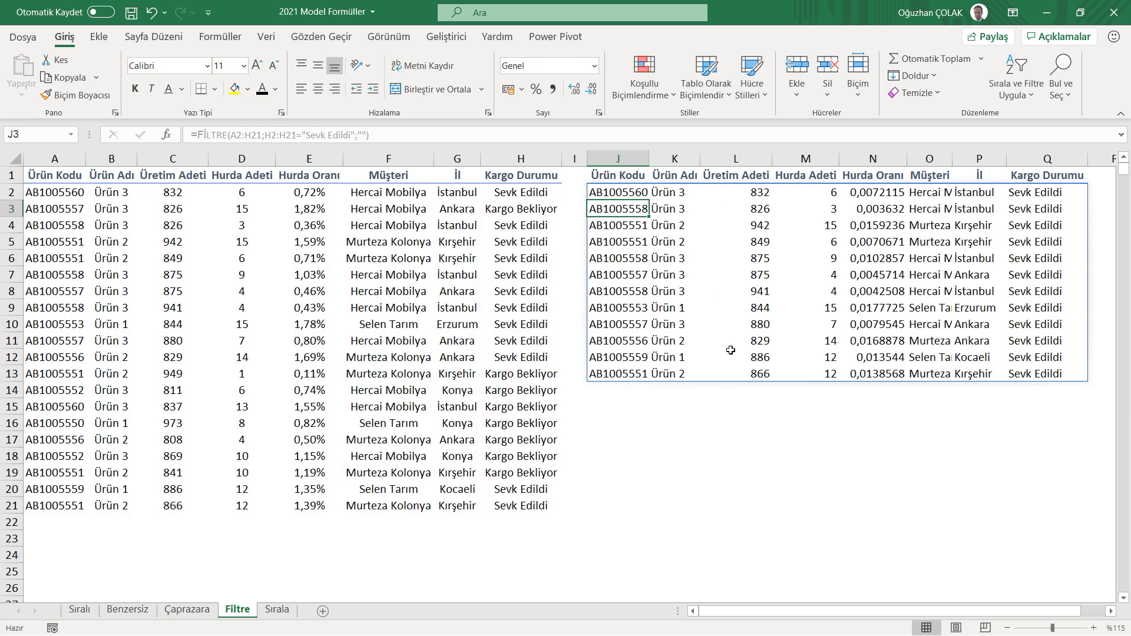
- Replace the J2 filter criterion "Sevk Edildi" with "Kargo Bekliyor" and check the spilled results
left_click_drag(1029, 192, 1031, 374)
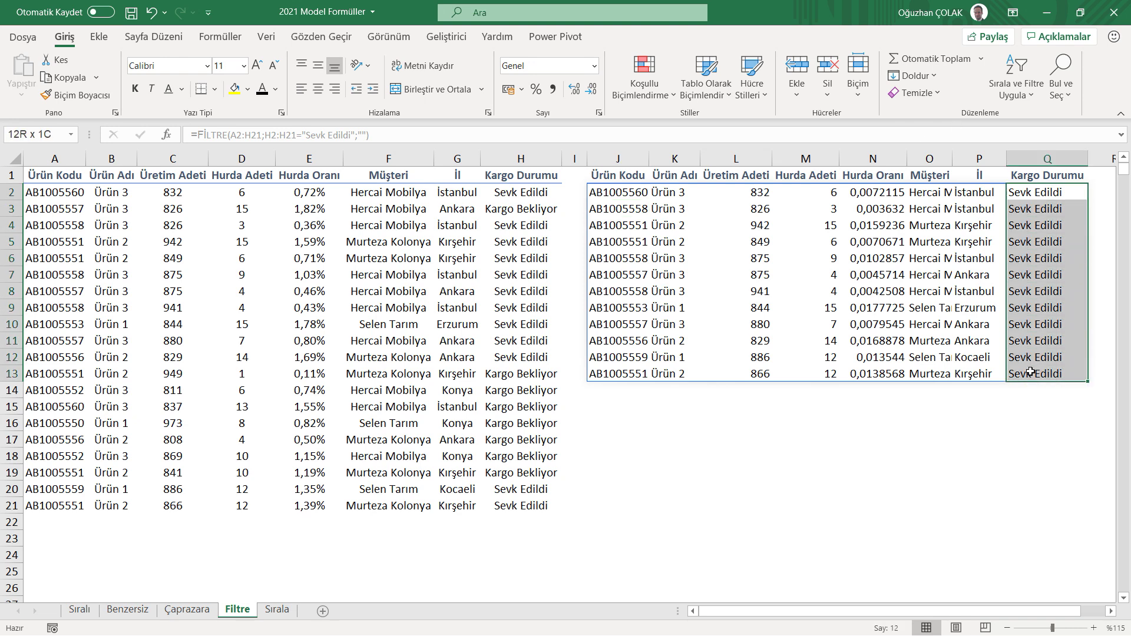
left_click(601, 190)
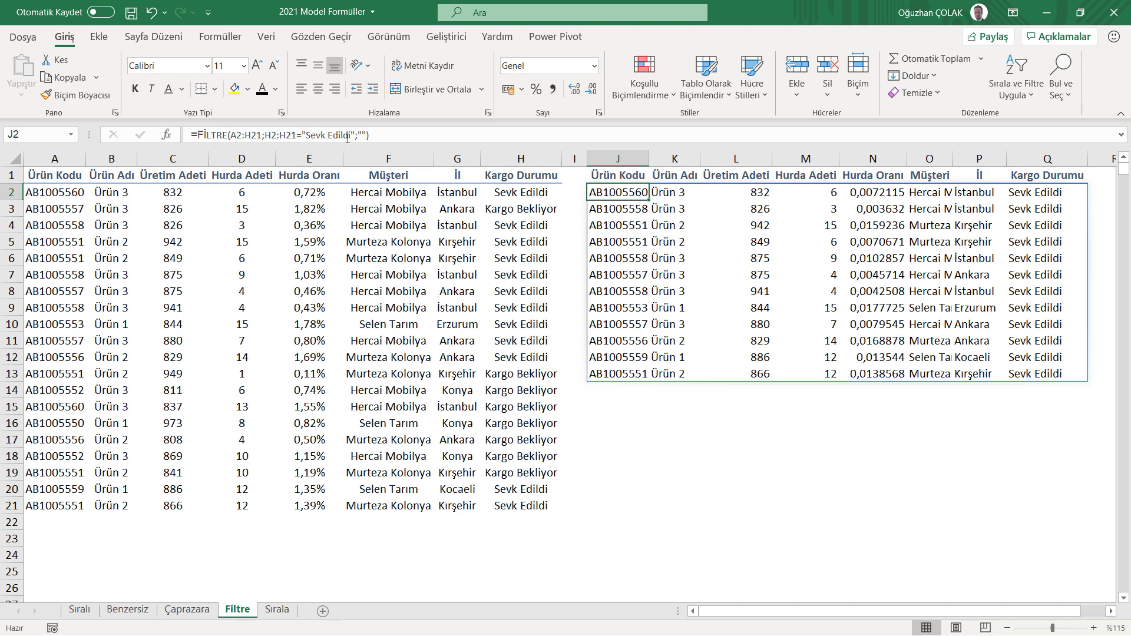
left_click_drag(349, 135, 312, 132)
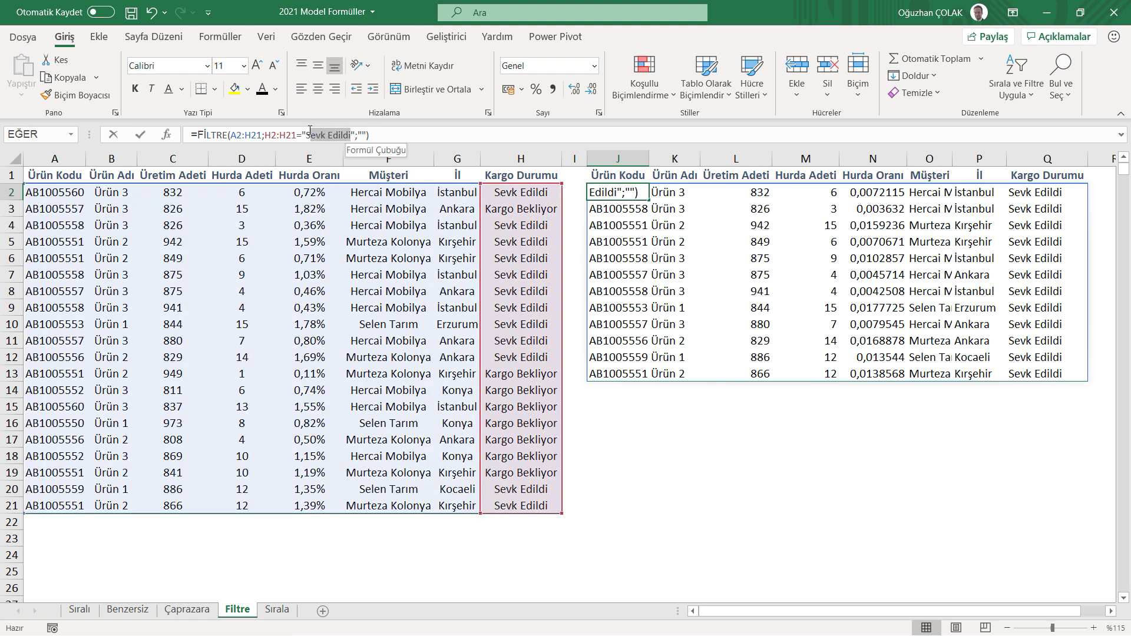
type("Kargo Bekliyor")
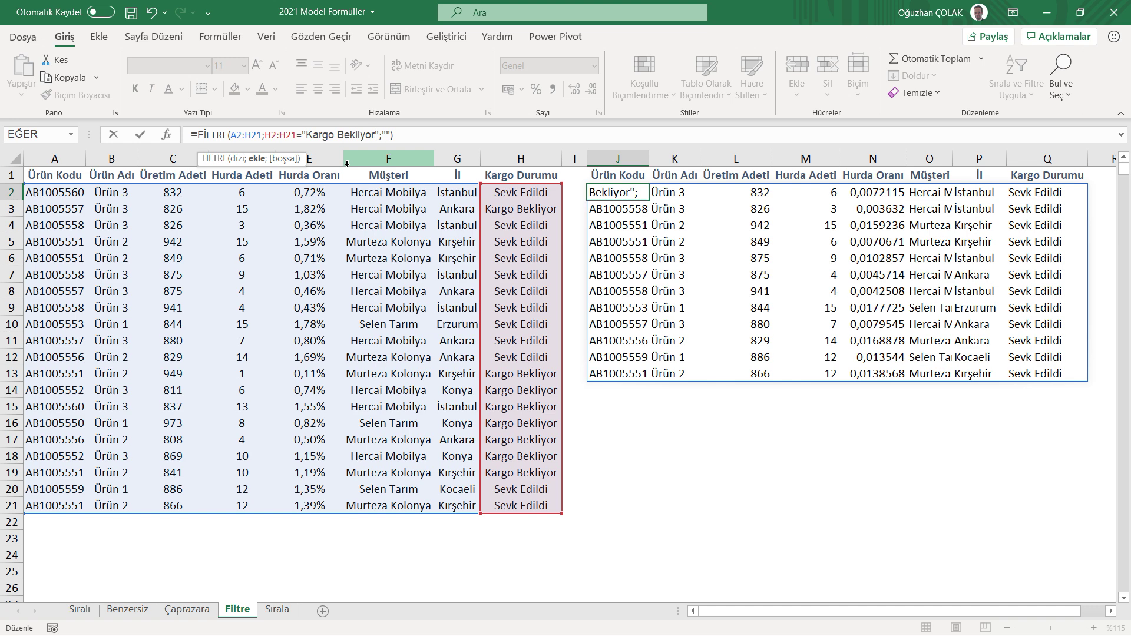
key("Return")
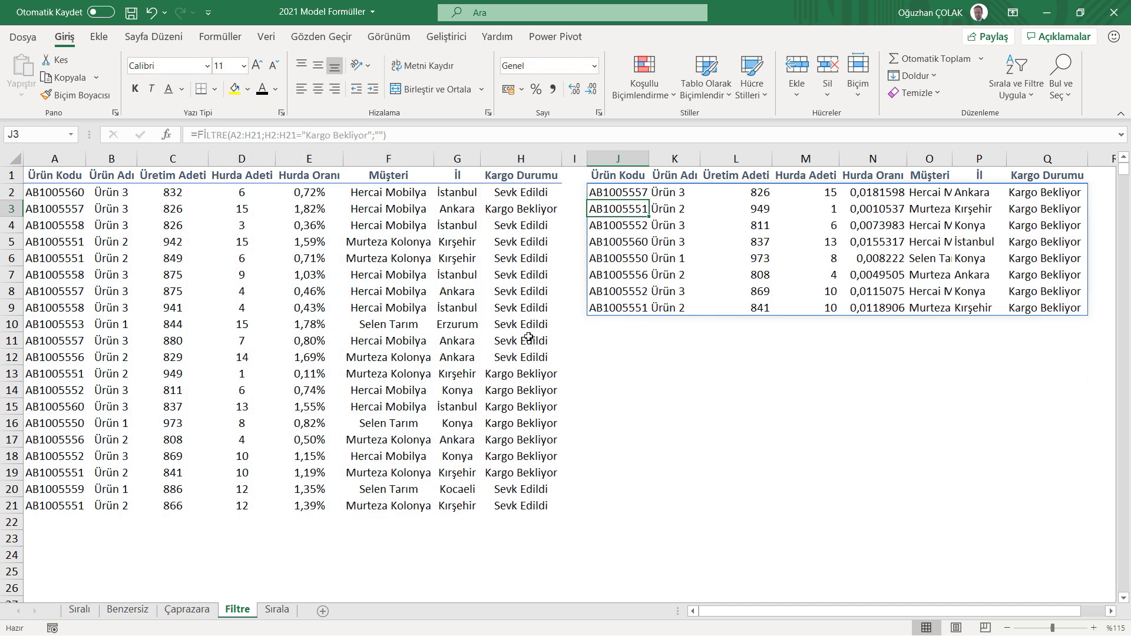
left_click_drag(1049, 199, 1047, 309)
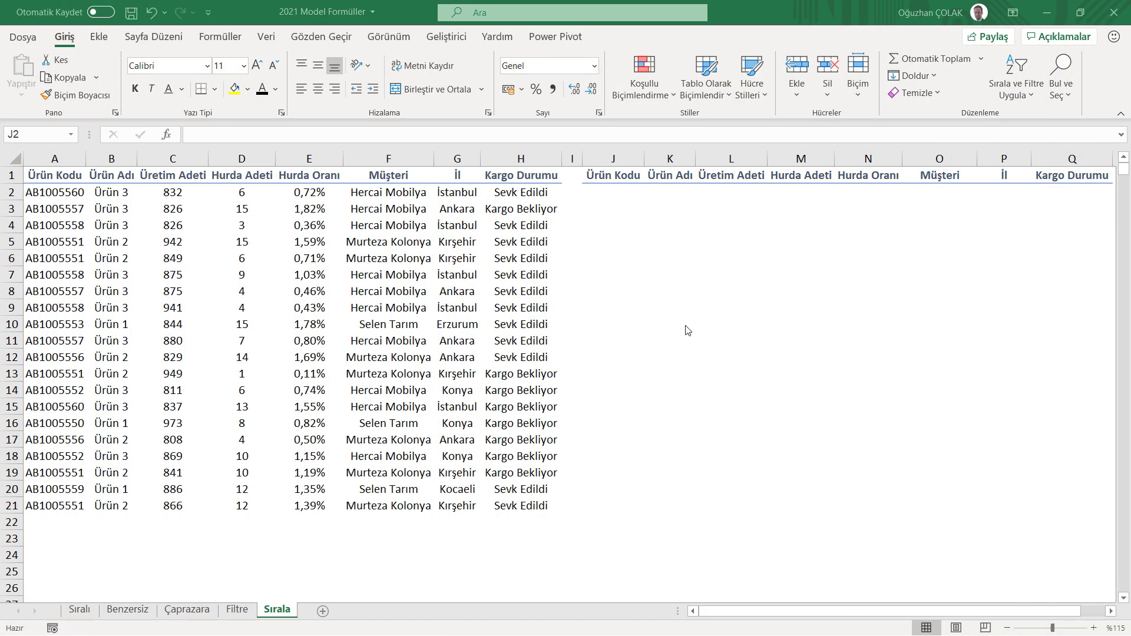
- Enter =SIRALA(A2:H21;6;1;YANLIŞ) in J2 to sort the table by Müşteri ascending
left_click(626, 200)
type("=")
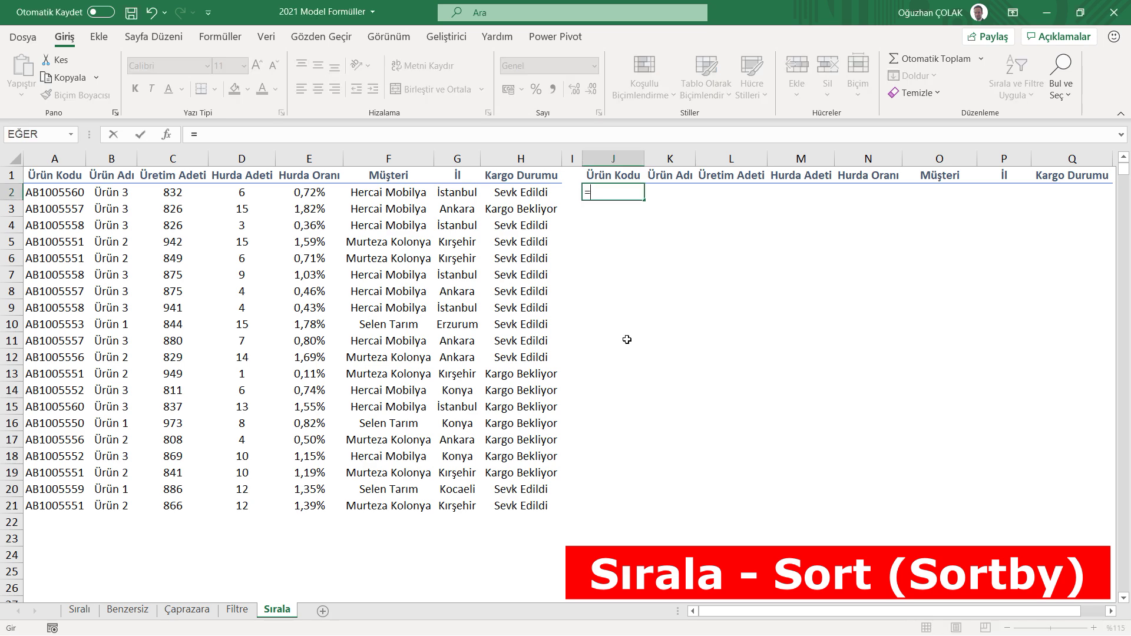
type("sırala")
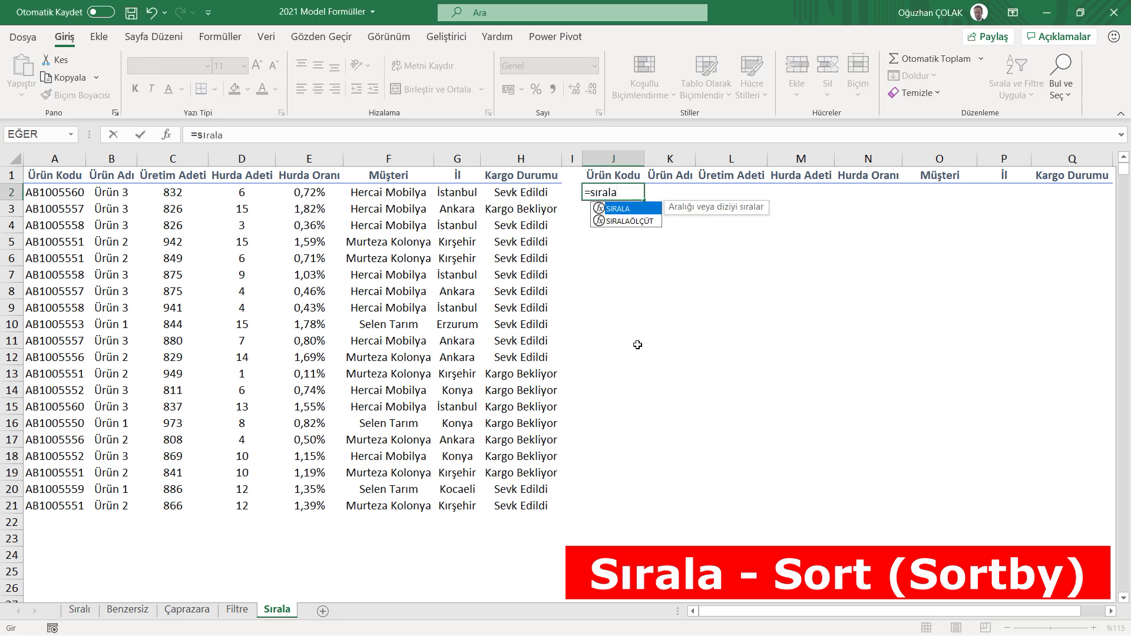
key("Tab")
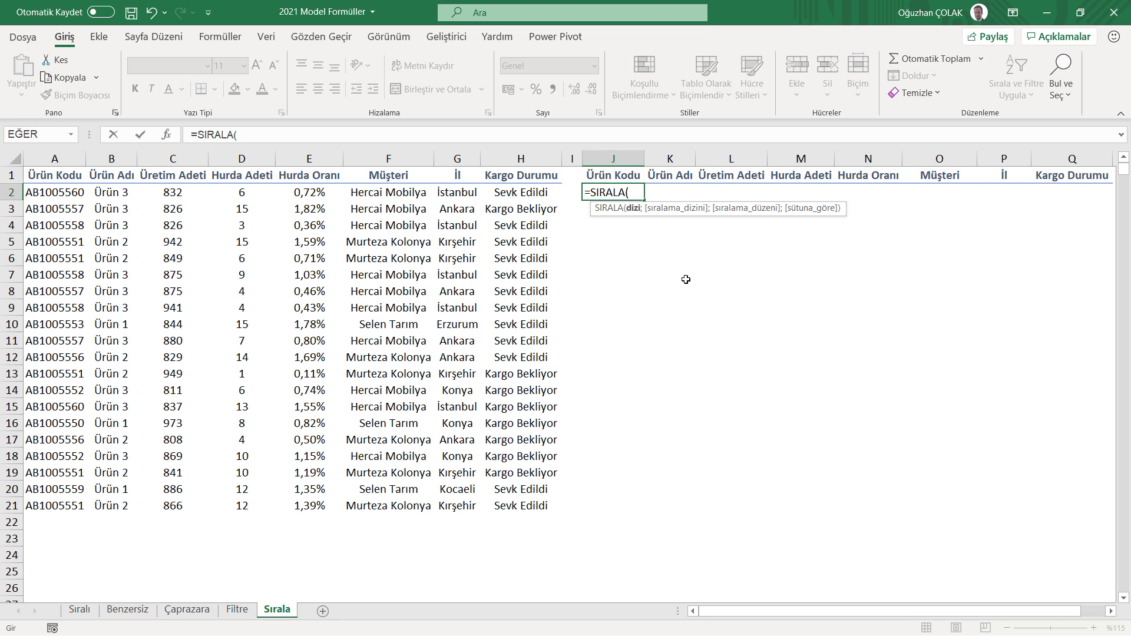
left_click_drag(47, 193, 520, 505)
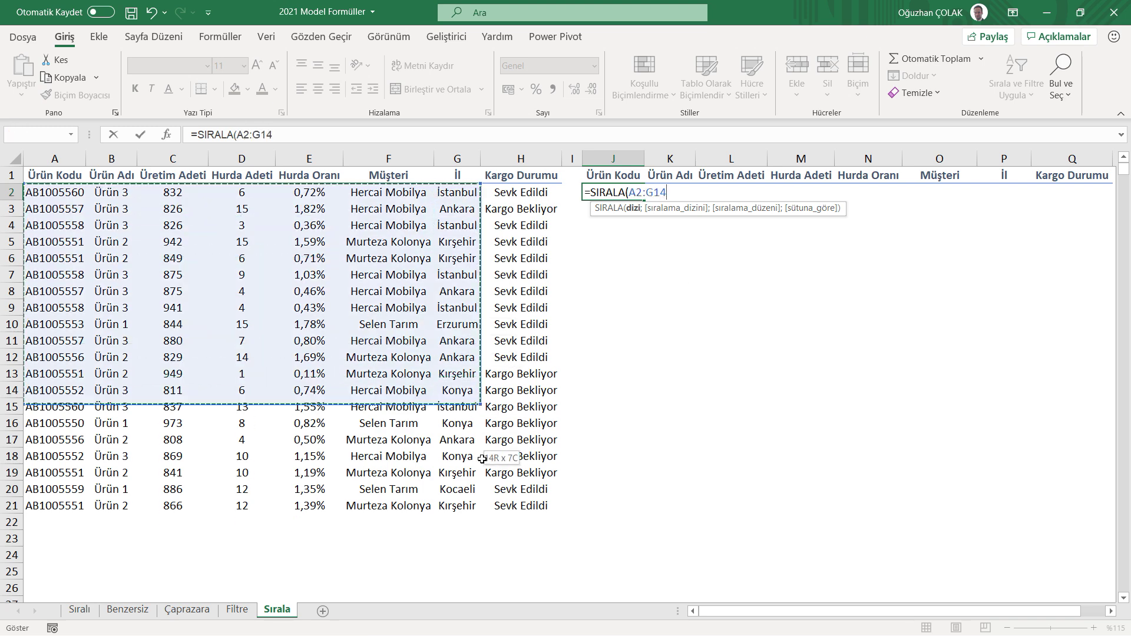
type(";")
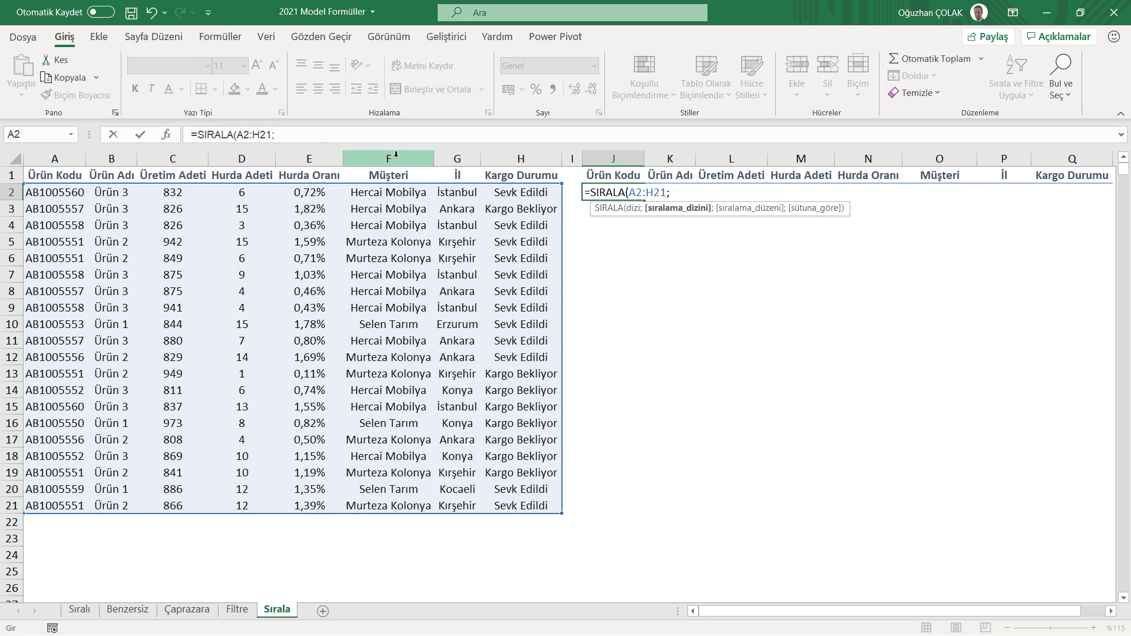
type("6")
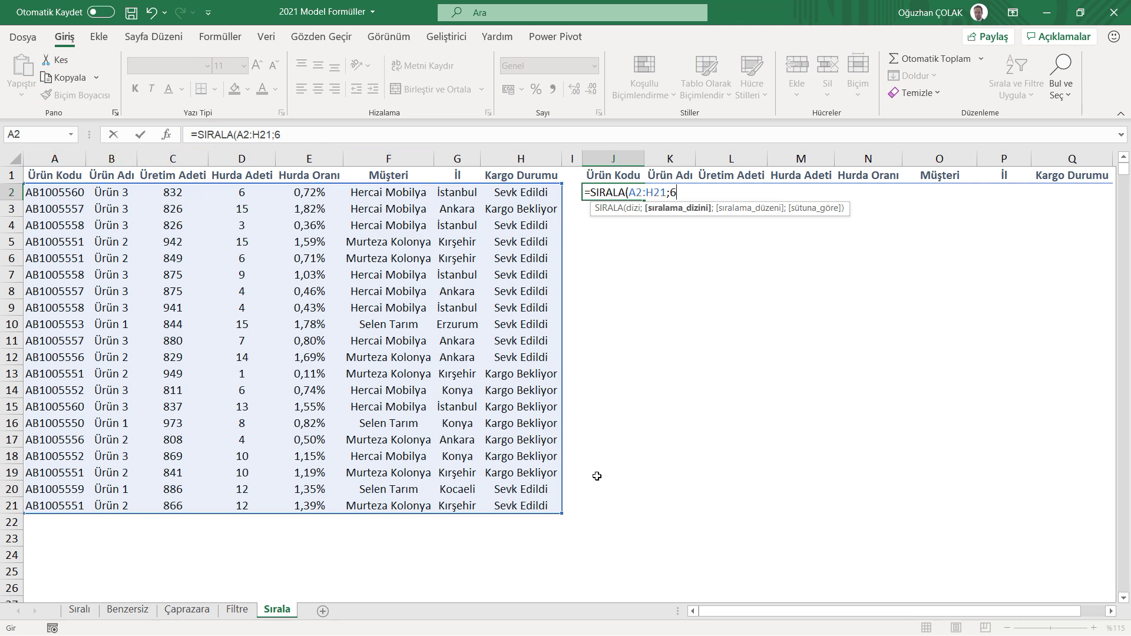
type(";")
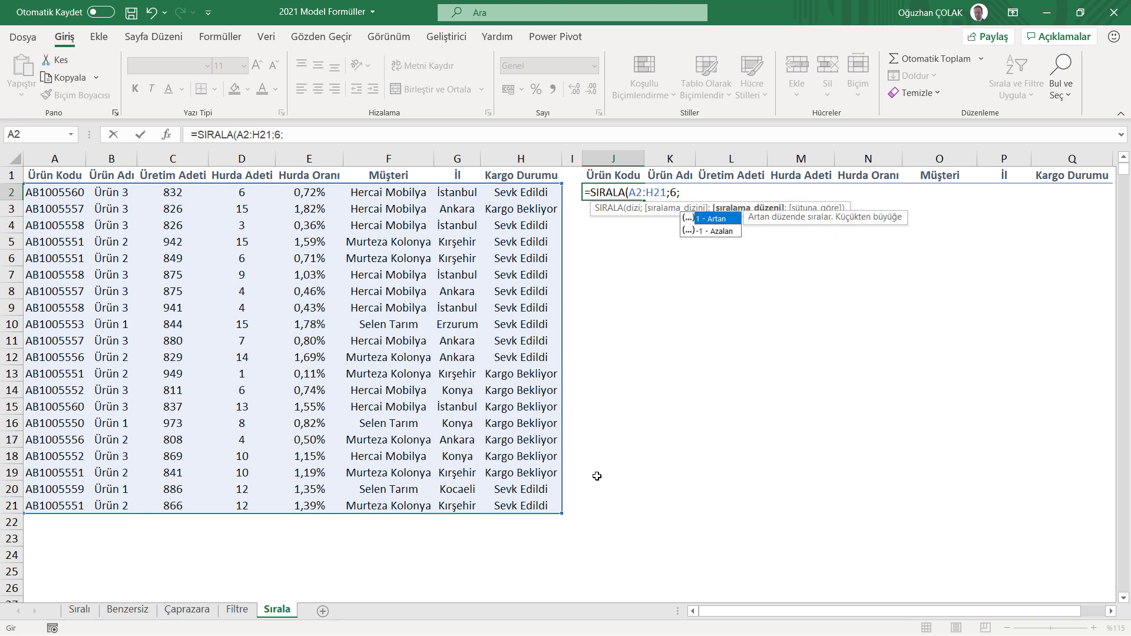
double_click(717, 219)
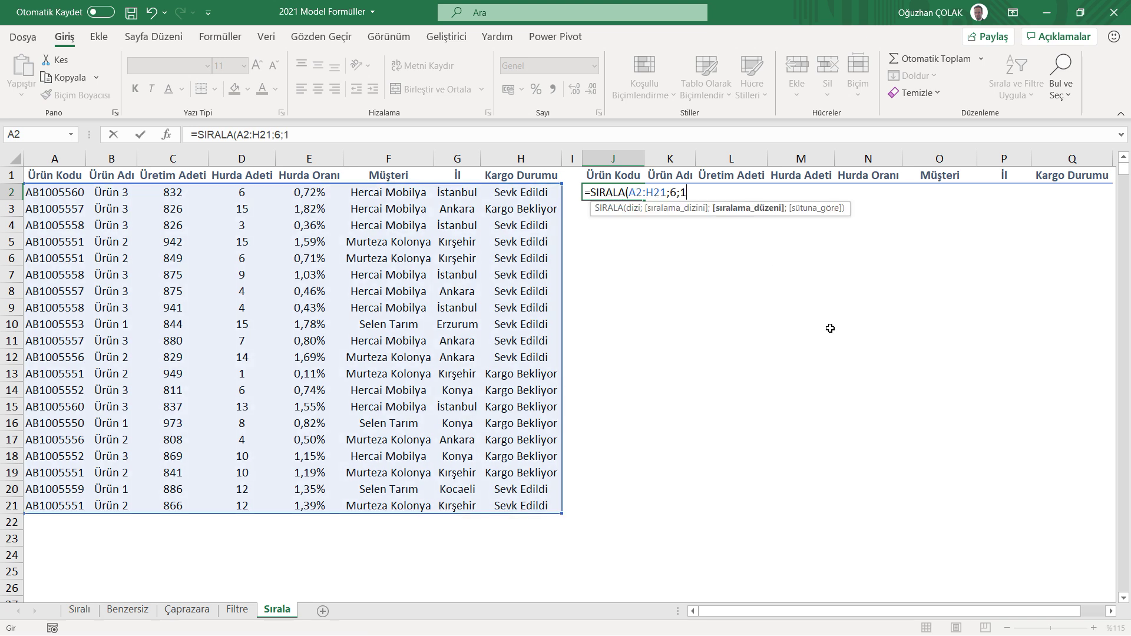
type(";")
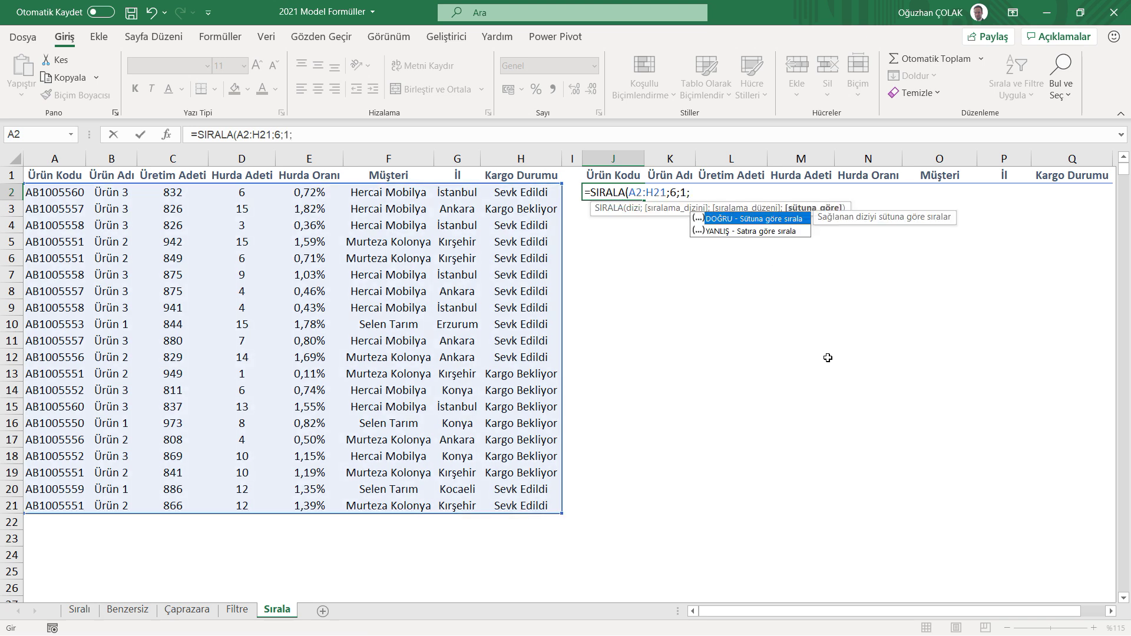
double_click(756, 232)
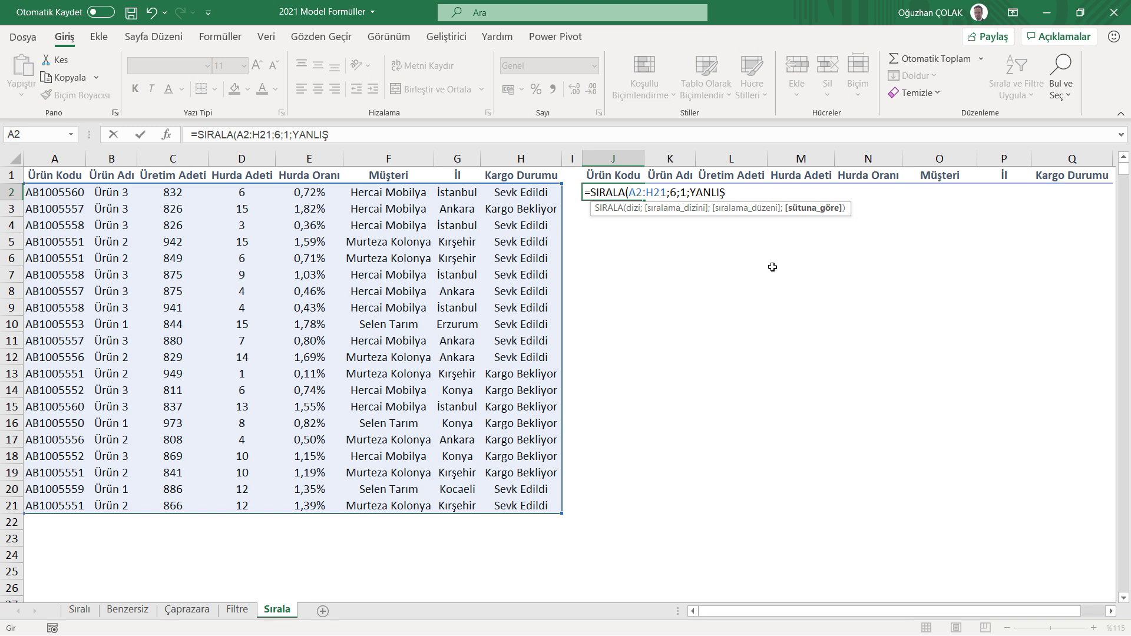
type(")")
key("Return")
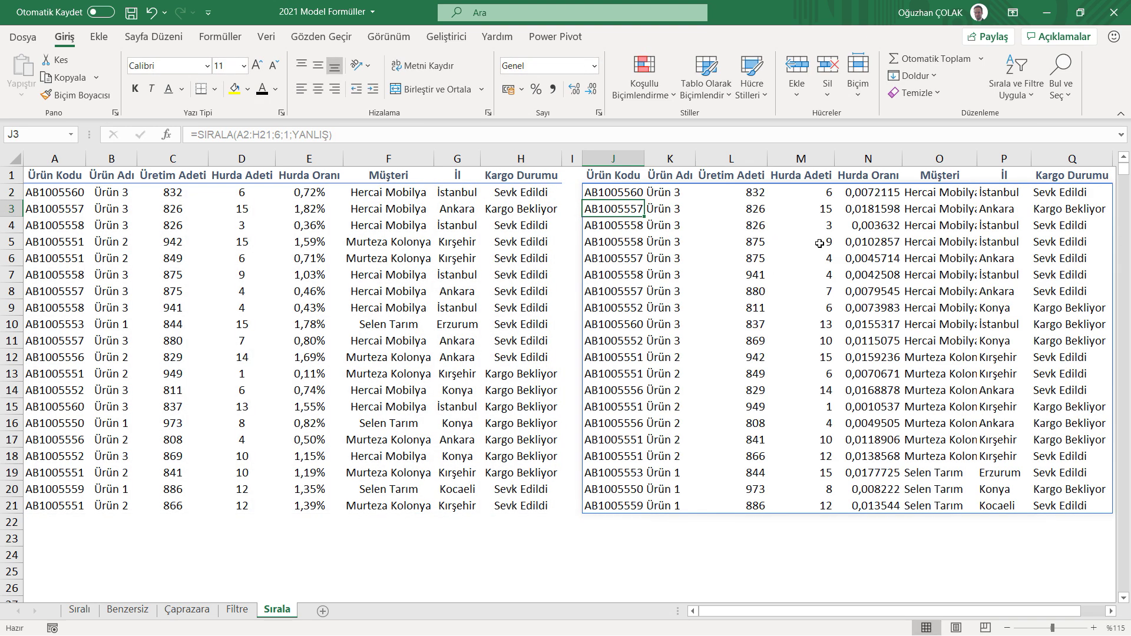
- Check the sorted Müşteri values, then reselect J2 and start retyping =SIRALA
left_click_drag(933, 192, 961, 507)
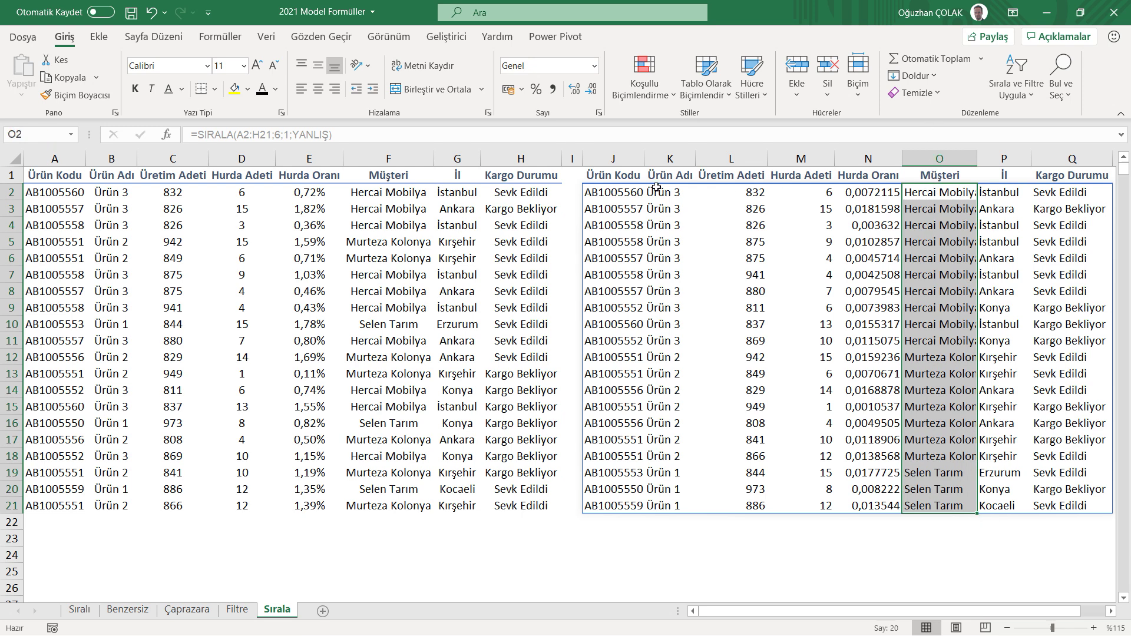
left_click(615, 192)
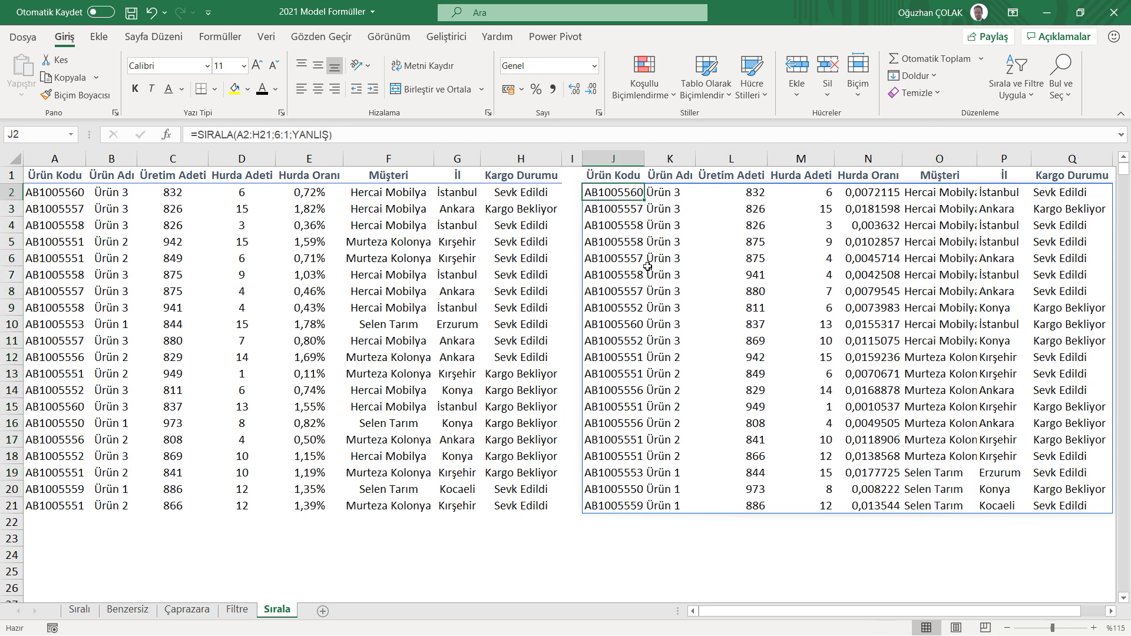
type(")")
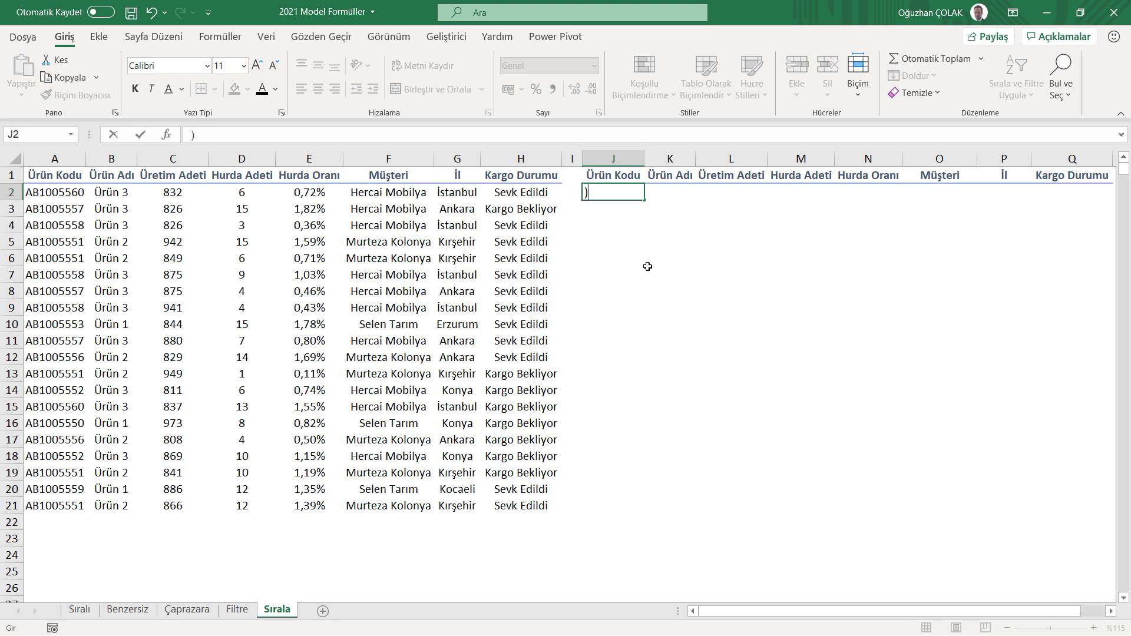
type("=sırala")
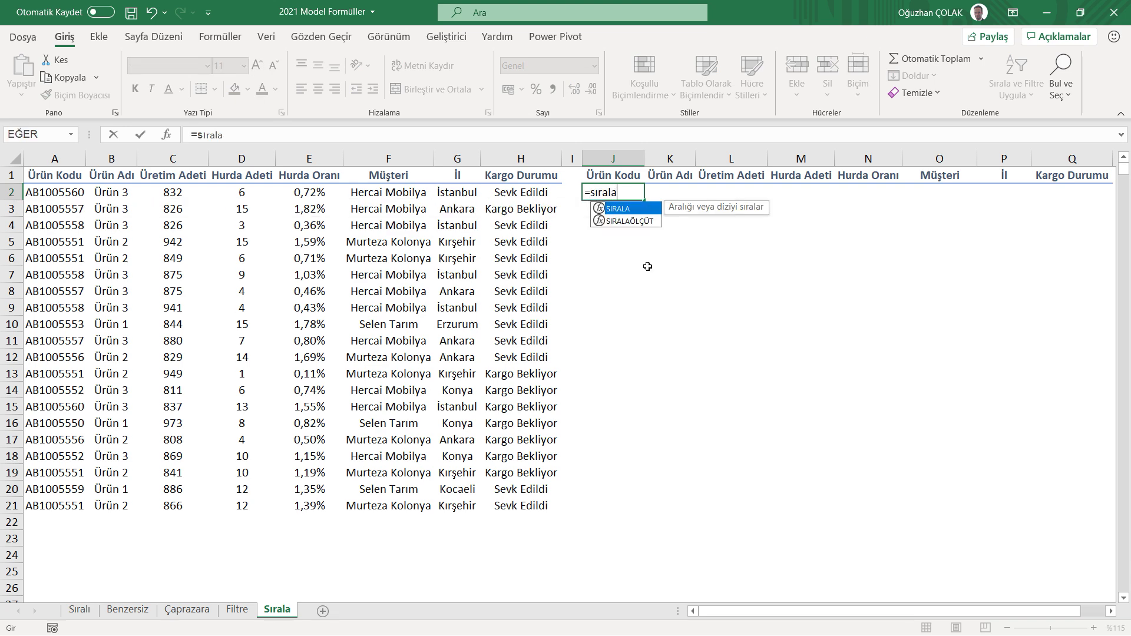
- Make J2 =SIRALA(A2:H21;7;-1;YANLIŞ), sorting the table by İl from Konya down to Ankara
key("Tab")
mouse_move(59, 192)
left_mouse_down()
mouse_move(471, 243)
mouse_move(504, 509)
left_mouse_up()
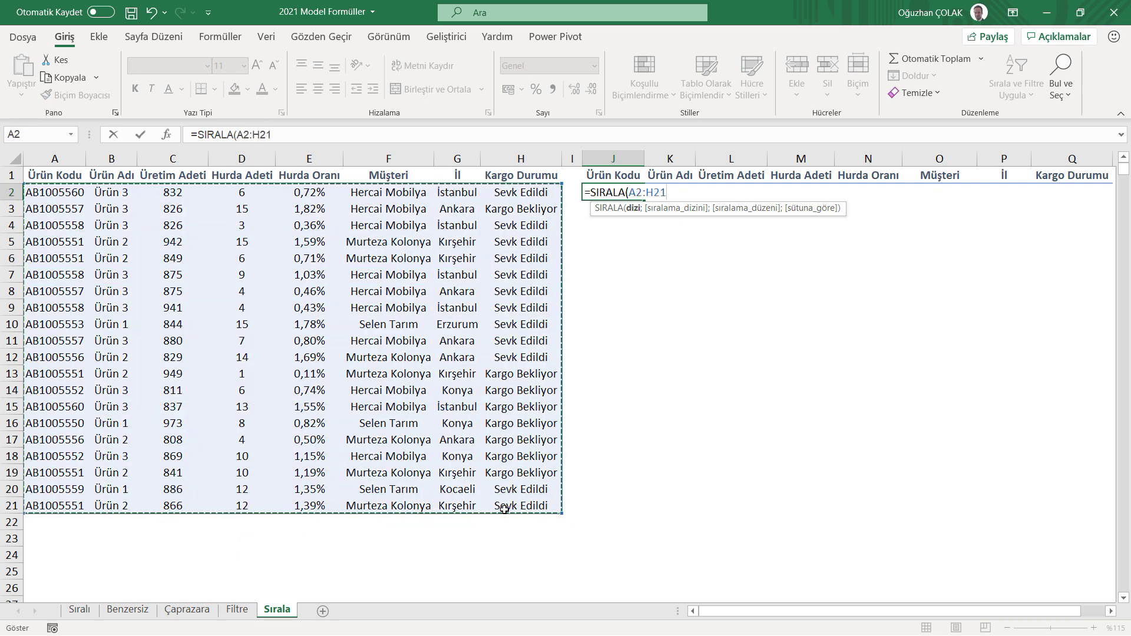
type(";7")
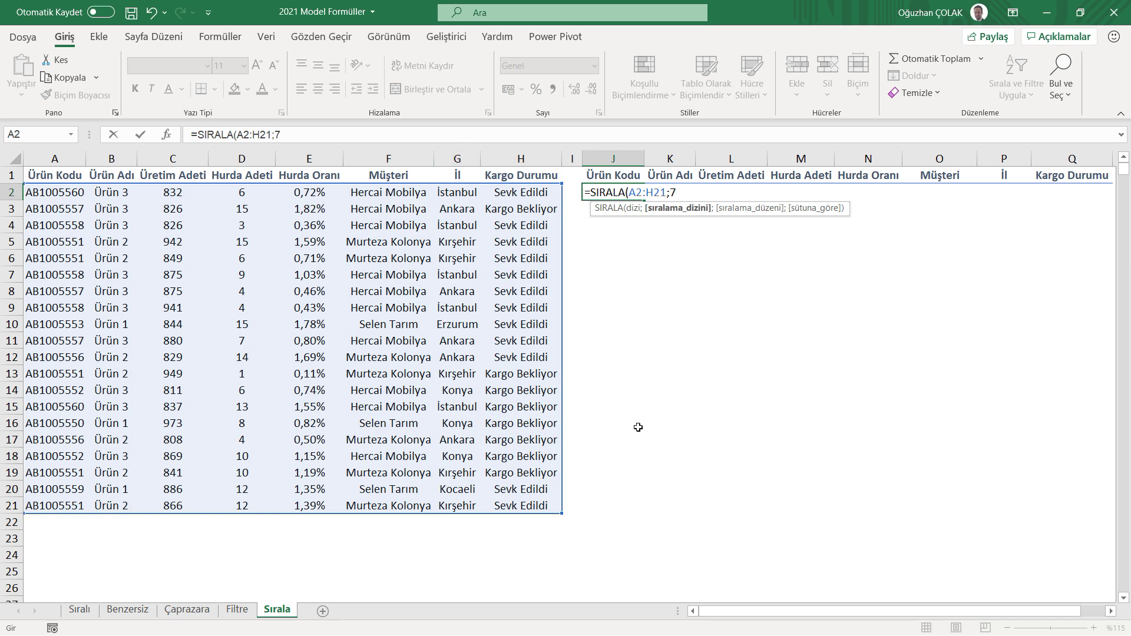
type(";")
double_click(720, 231)
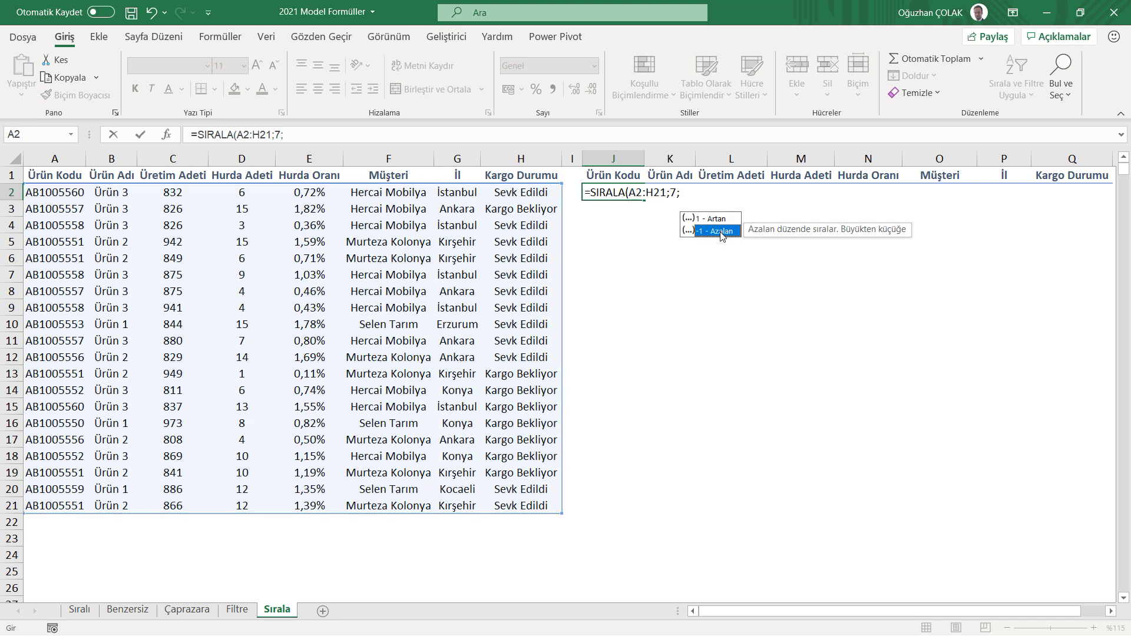
type("-1;")
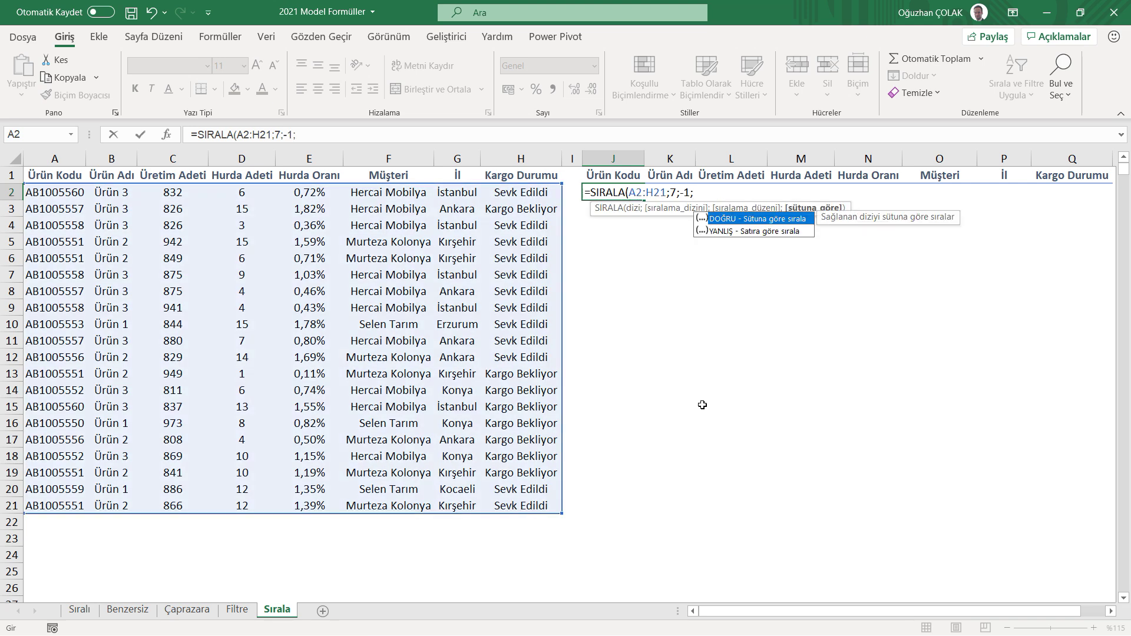
double_click(749, 232)
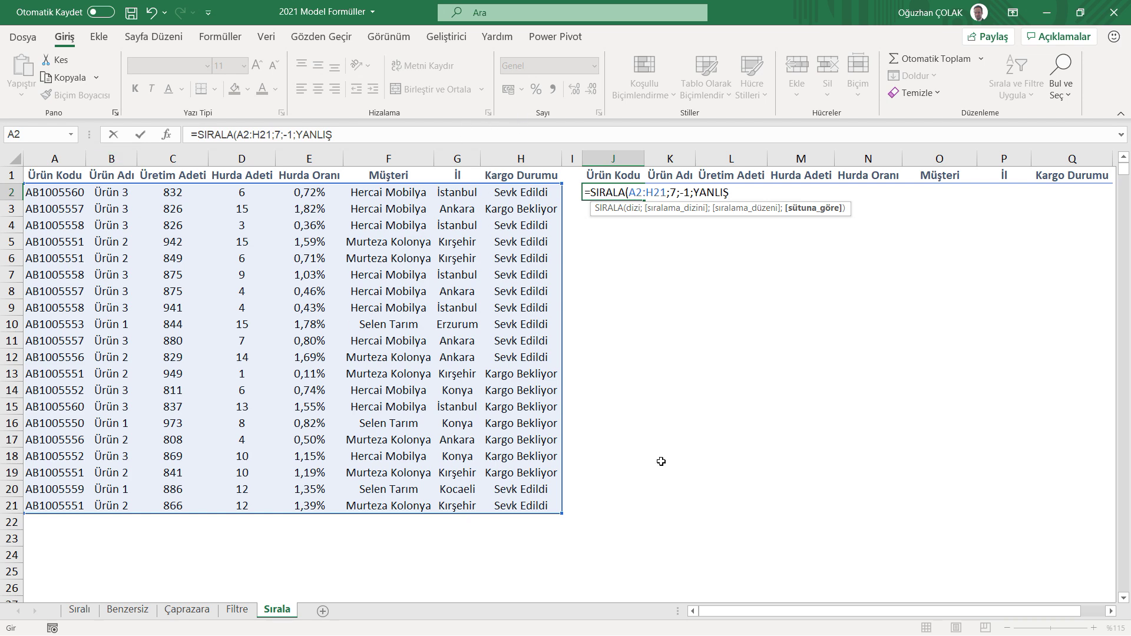
type(")")
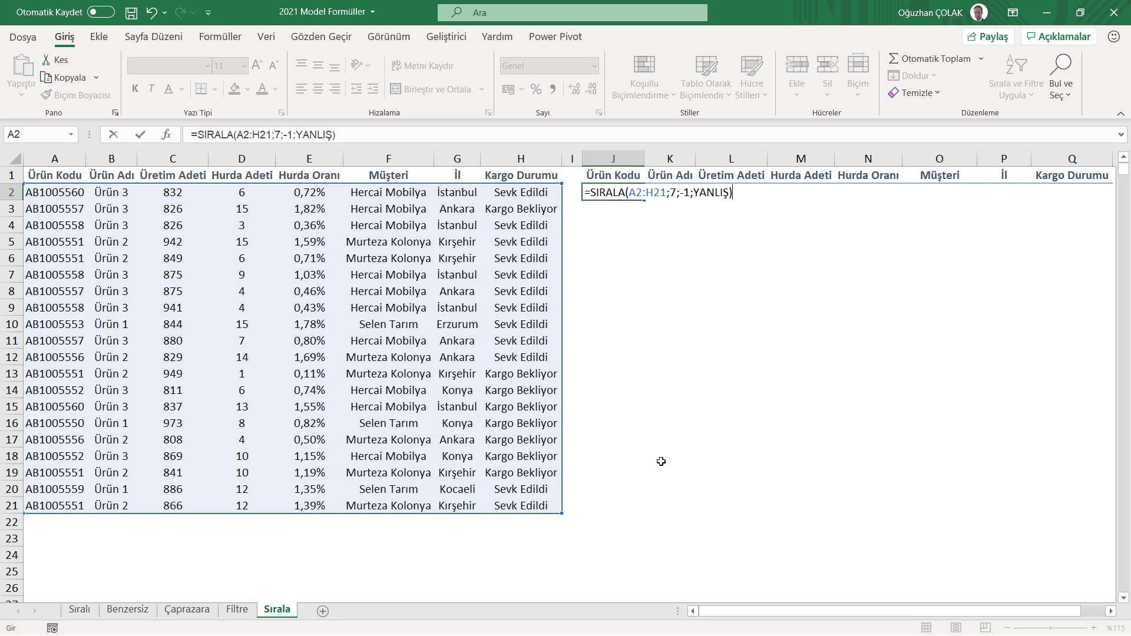
key("Return")
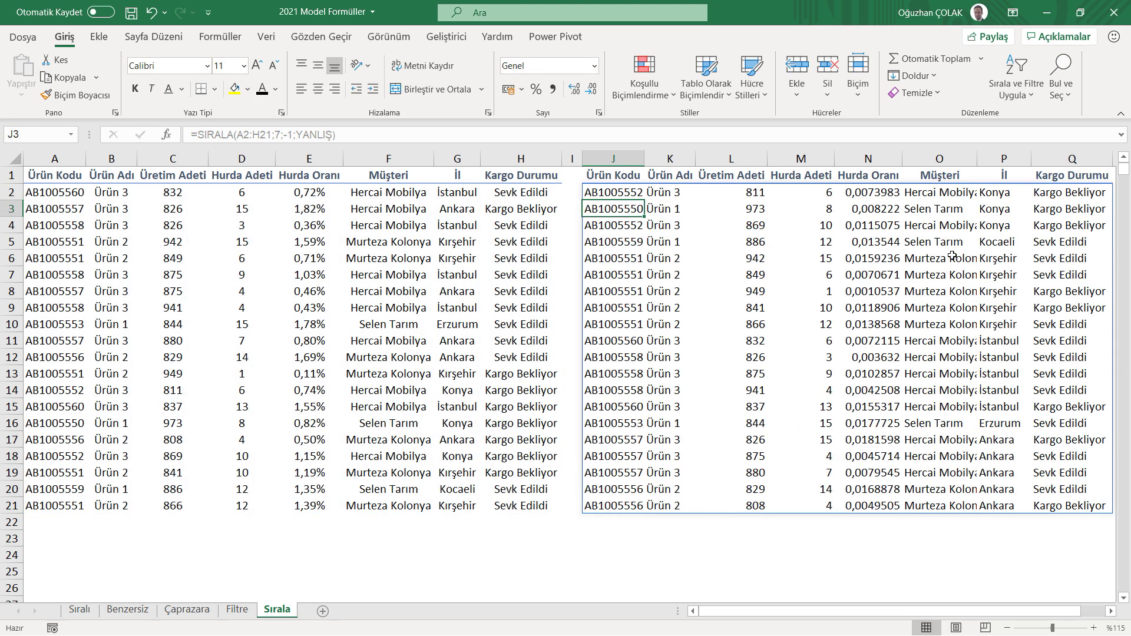
left_click_drag(1000, 196, 1002, 502)
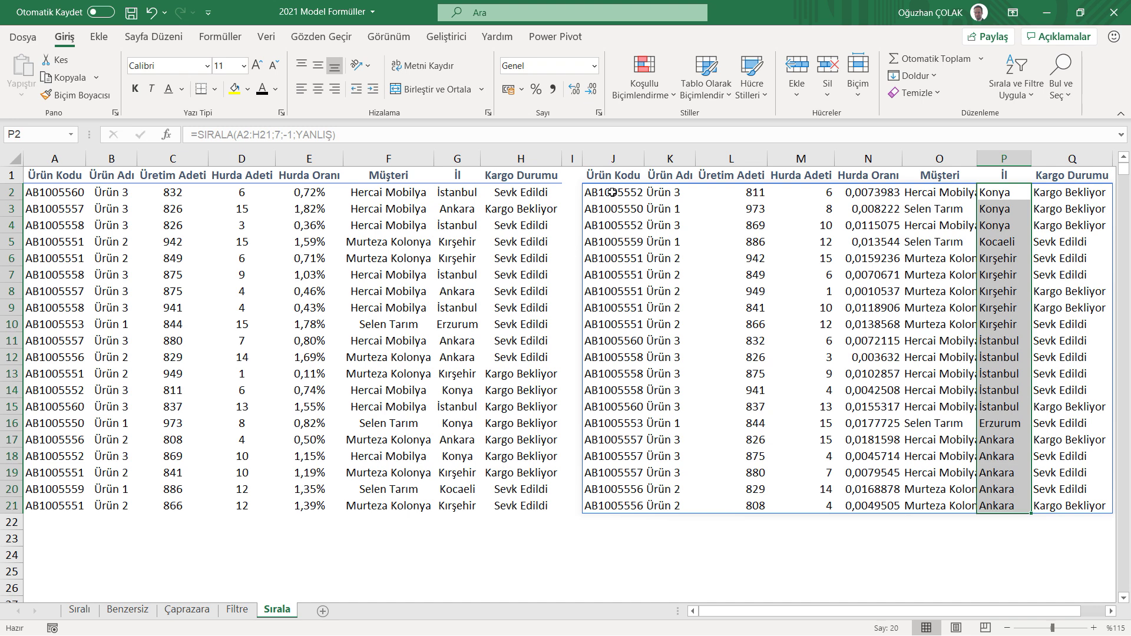
left_click(613, 192)
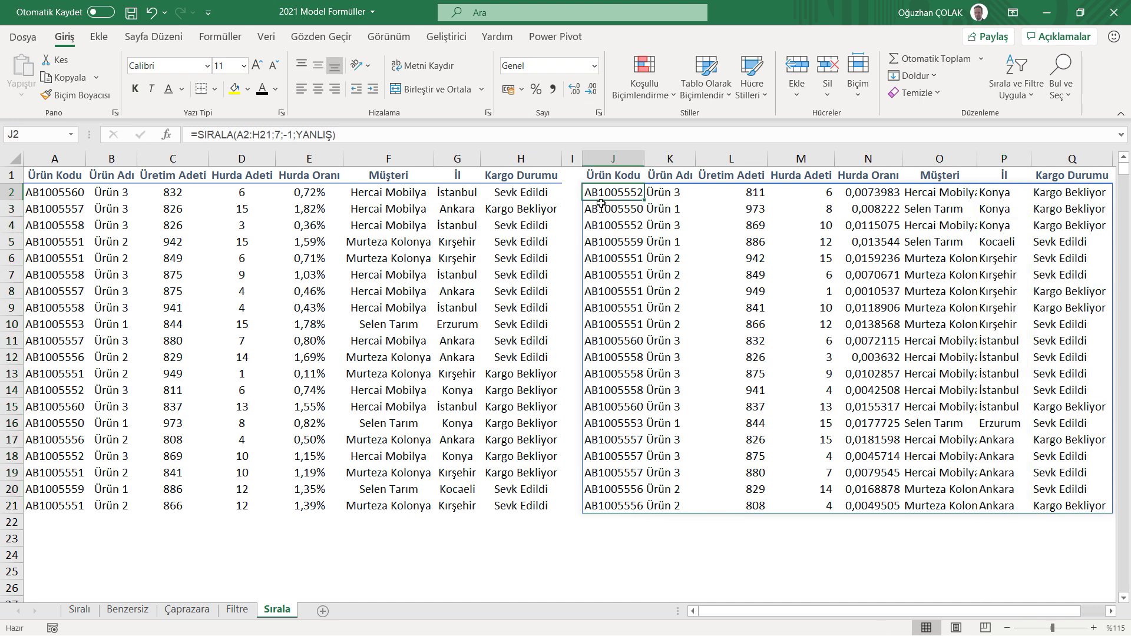